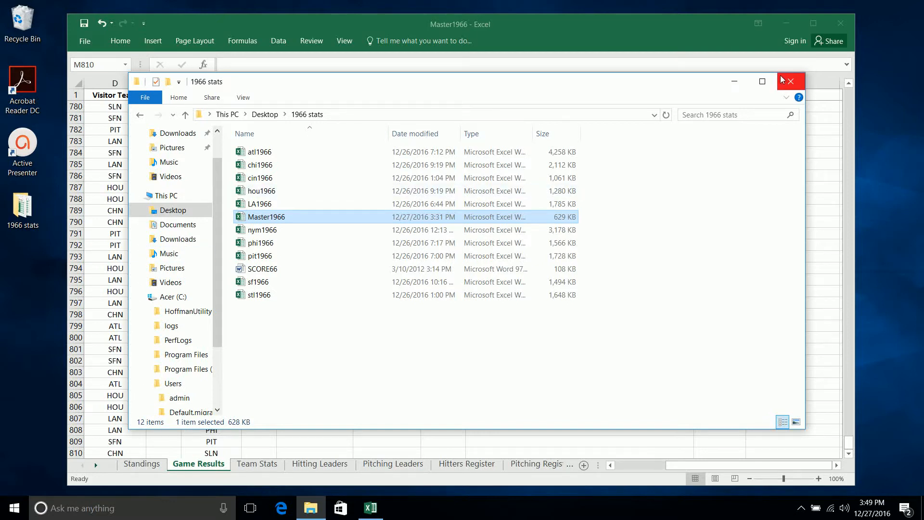
- Reopen the Master1966 workbook from the maximized 1966 stats folder, discard any unsaved changes, and maximize the workbook window
left_click(768, 84)
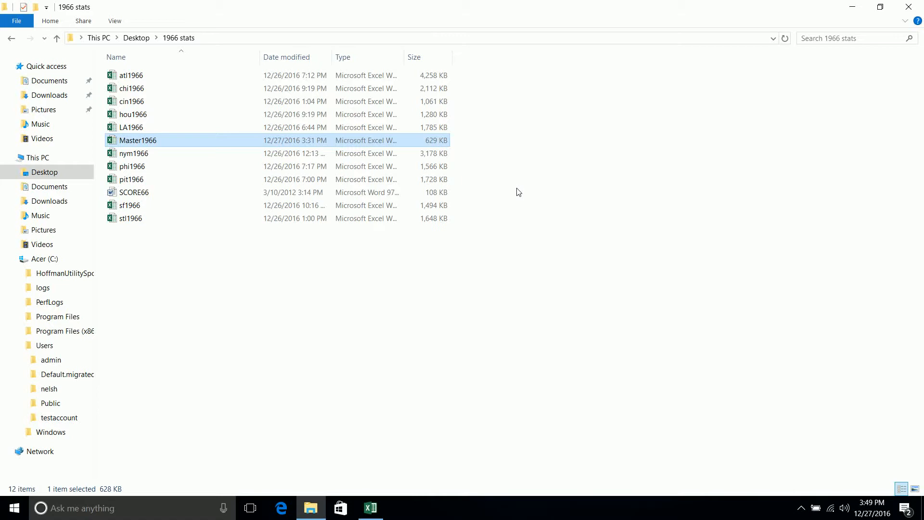
key("Num_Lock")
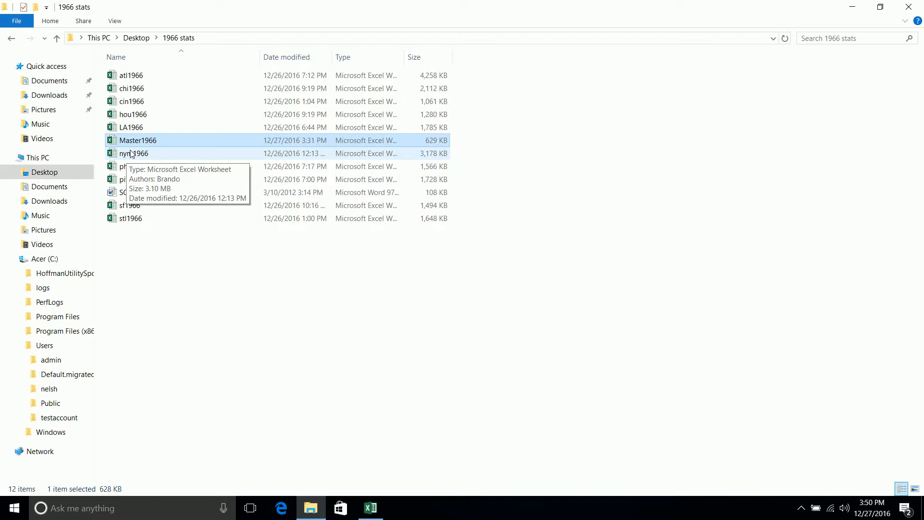
double_click(163, 140)
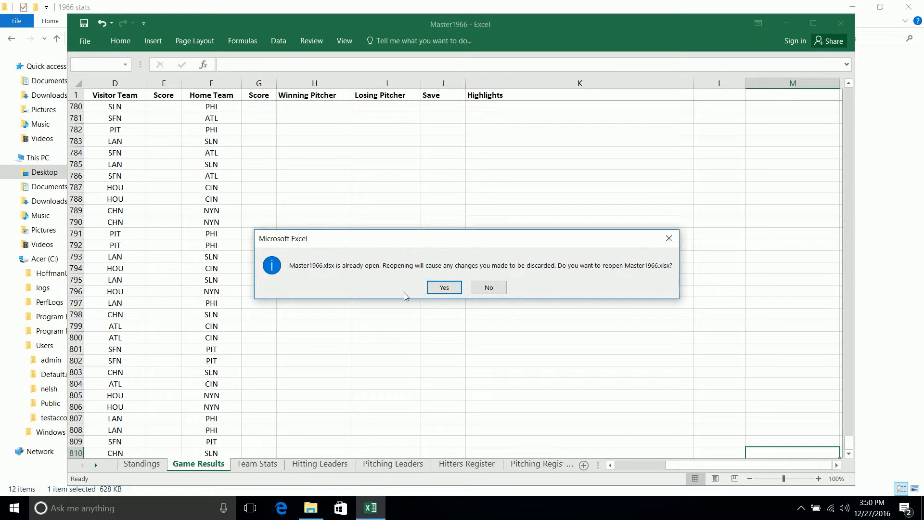
left_click(444, 288)
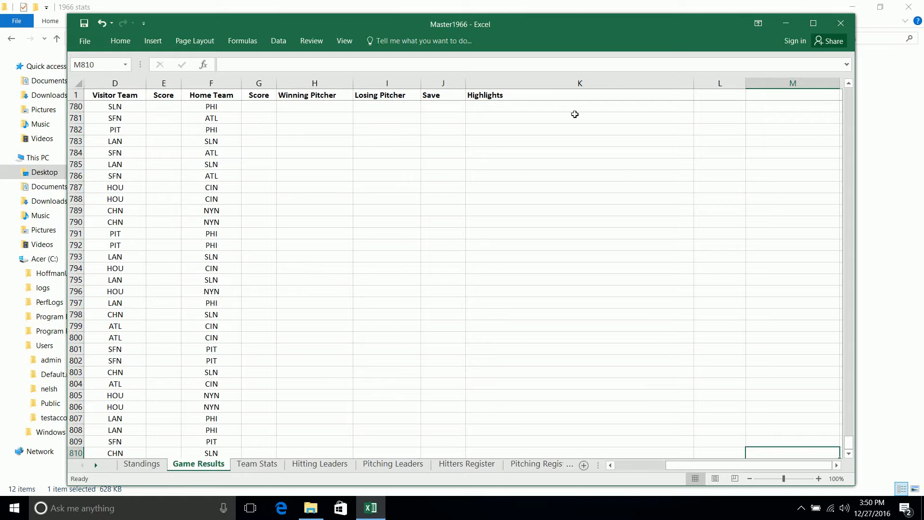
left_click(814, 23)
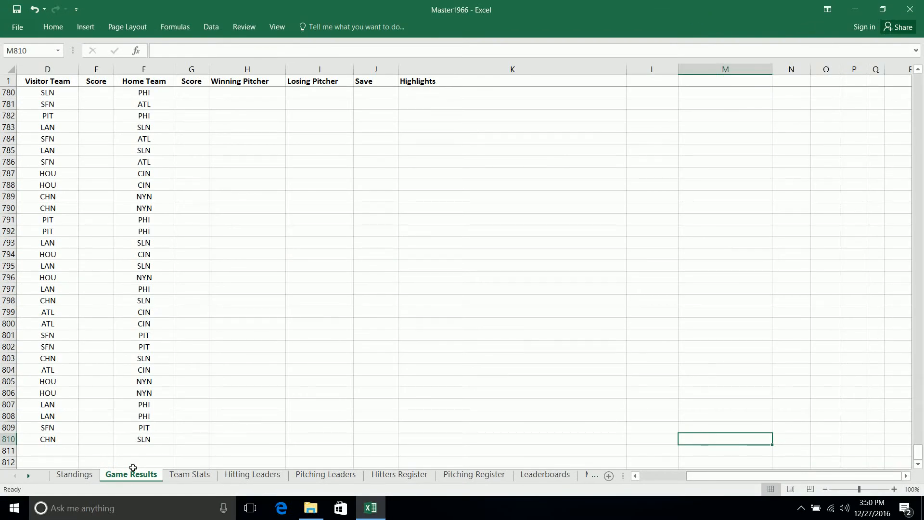
- Look back through the Game Results sheet, from the end of the season, for the first game without a result
left_click_drag(702, 475, 655, 475)
scroll(196, 388, "up", 20)
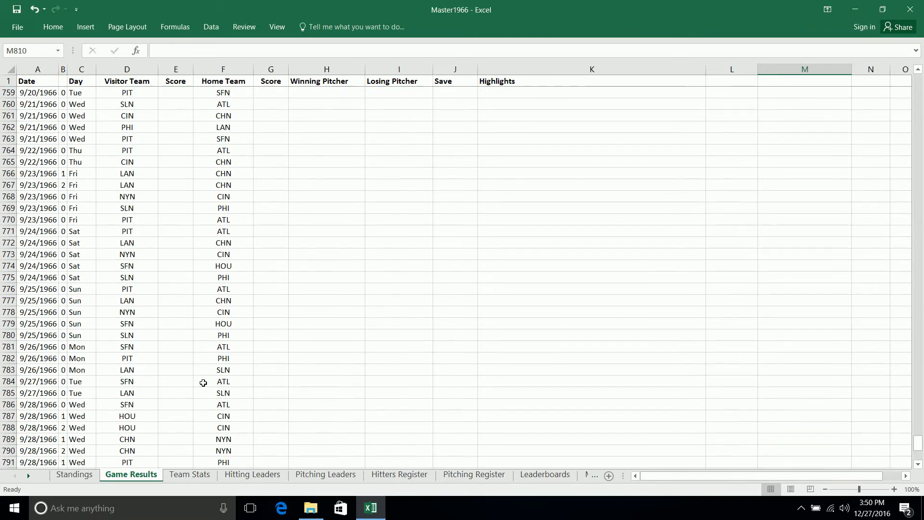
scroll(208, 374, "up", 20)
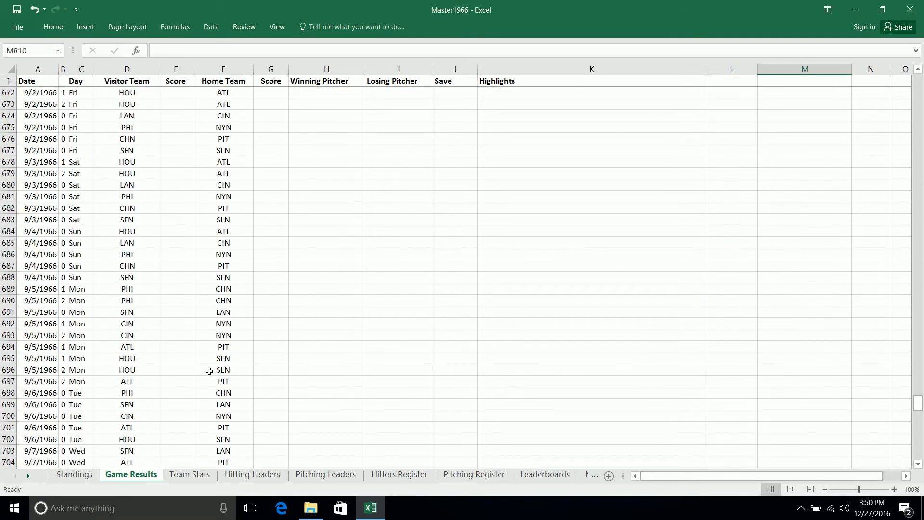
scroll(211, 368, "up", 3)
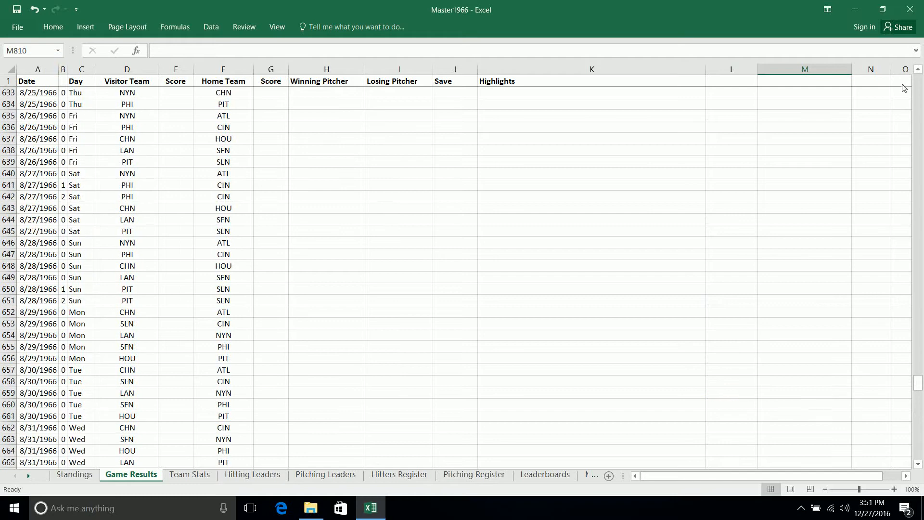
left_click(919, 95)
scroll(736, 186, "up", 20)
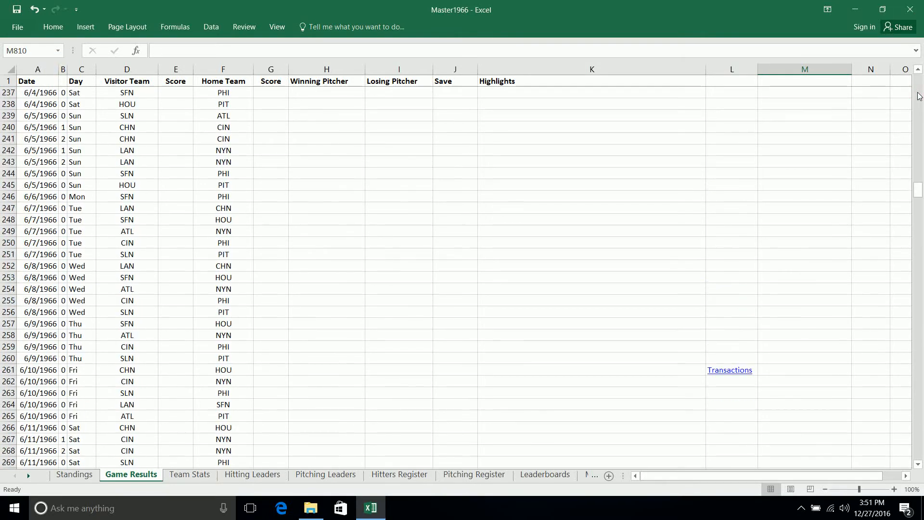
scroll(425, 249, "down", 16)
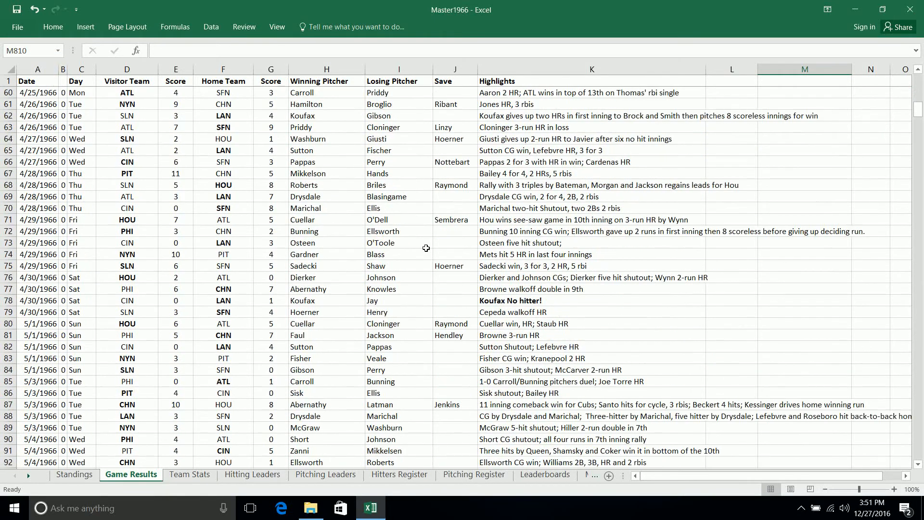
scroll(426, 248, "down", 11)
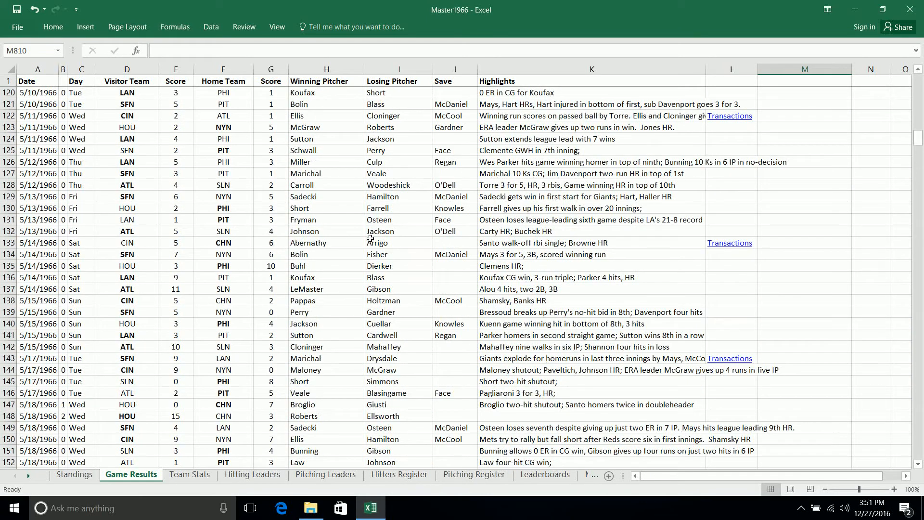
scroll(313, 245, "down", 2)
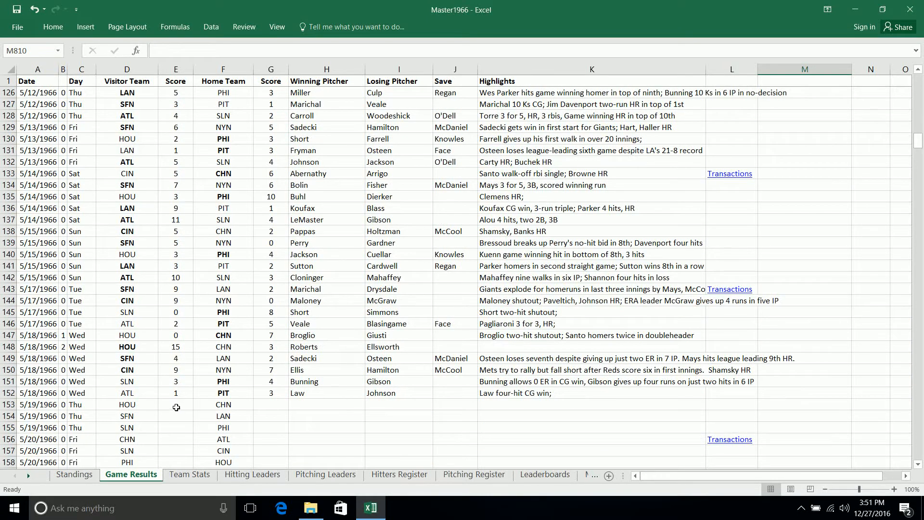
- Enter the 5/19/1966 HOU at CHN scores in row 153: 5 for the visitors and 6 for the home team
left_click(176, 405)
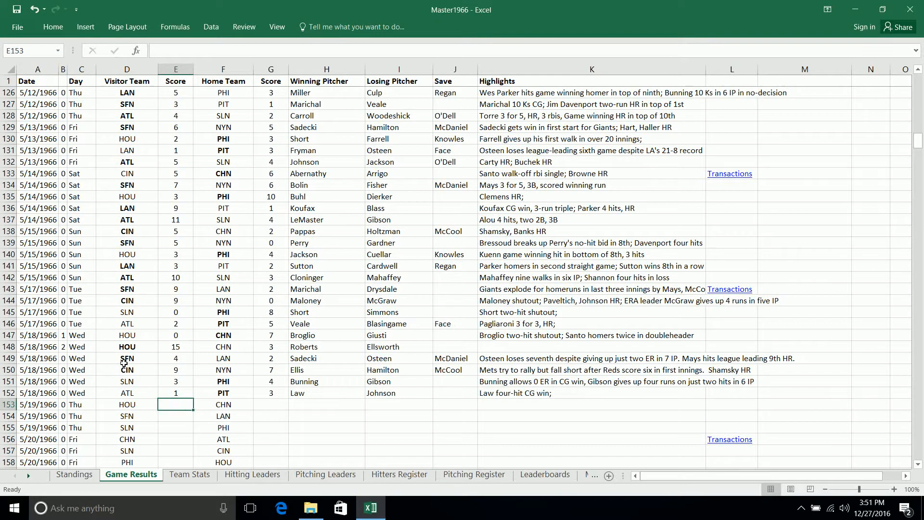
scroll(127, 361, "down", 2)
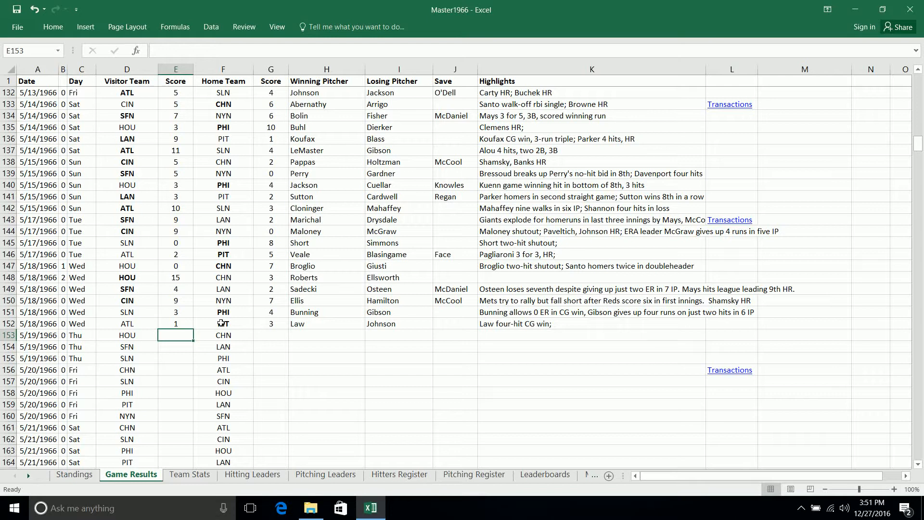
type("5")
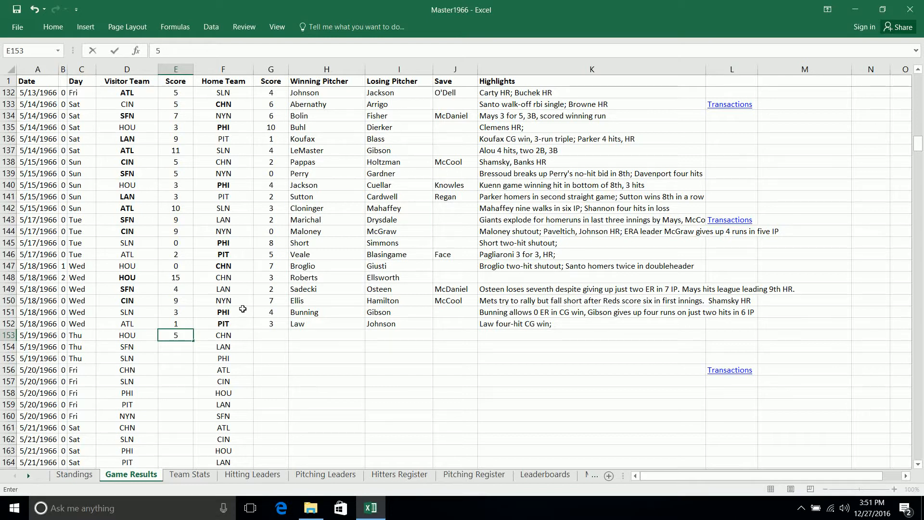
key("Tab")
key("Tab")
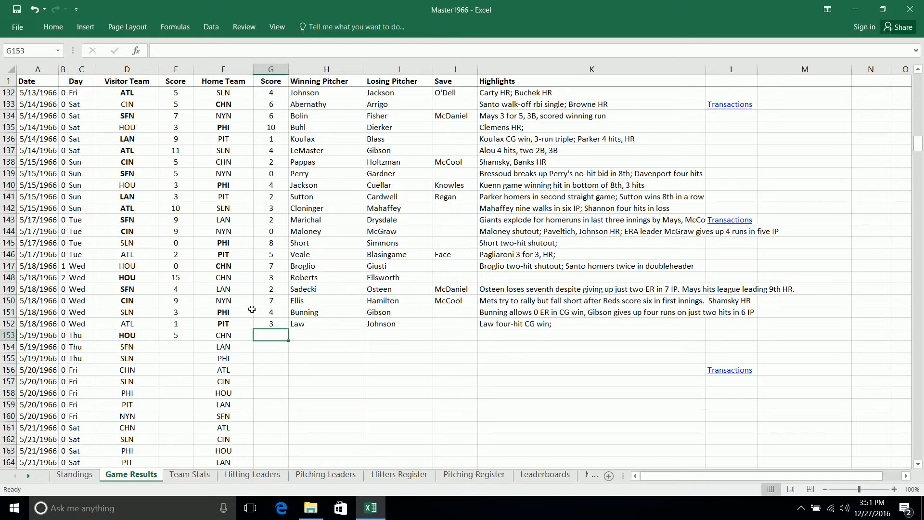
type("6")
key("Tab")
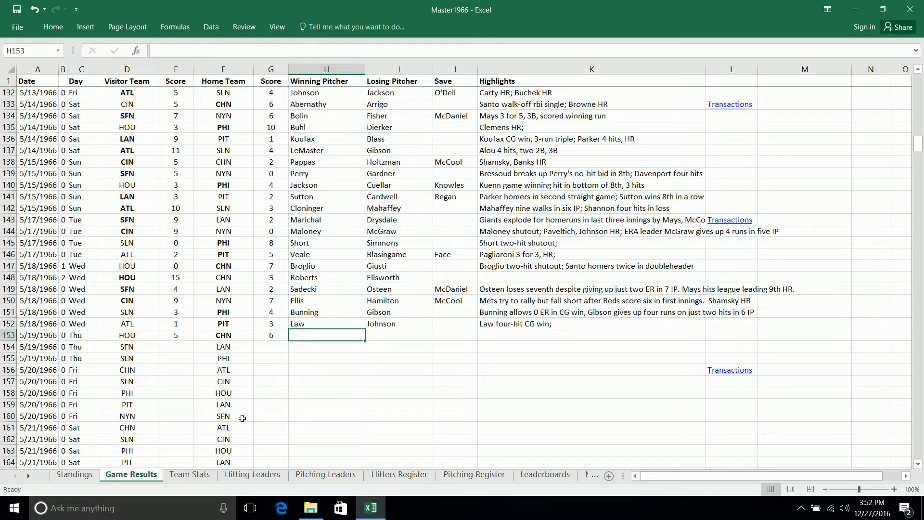
key("Left")
key("Left")
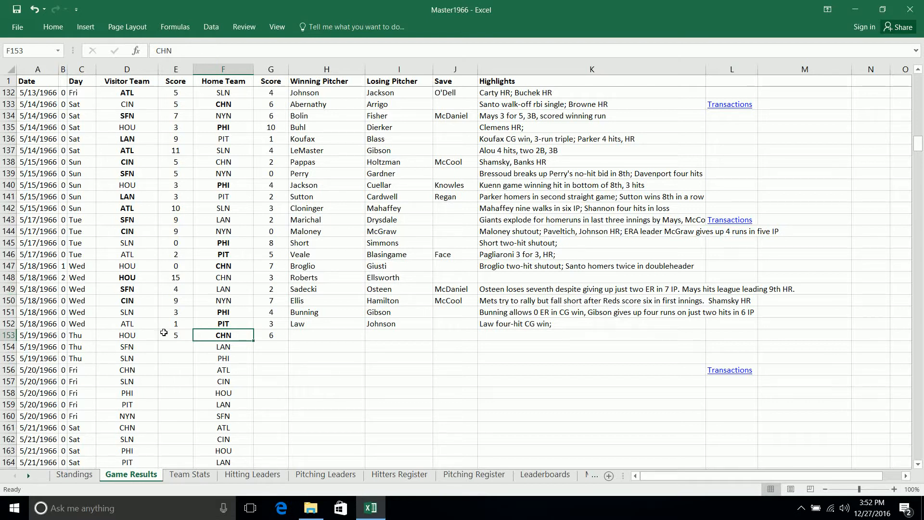
left_click(164, 332)
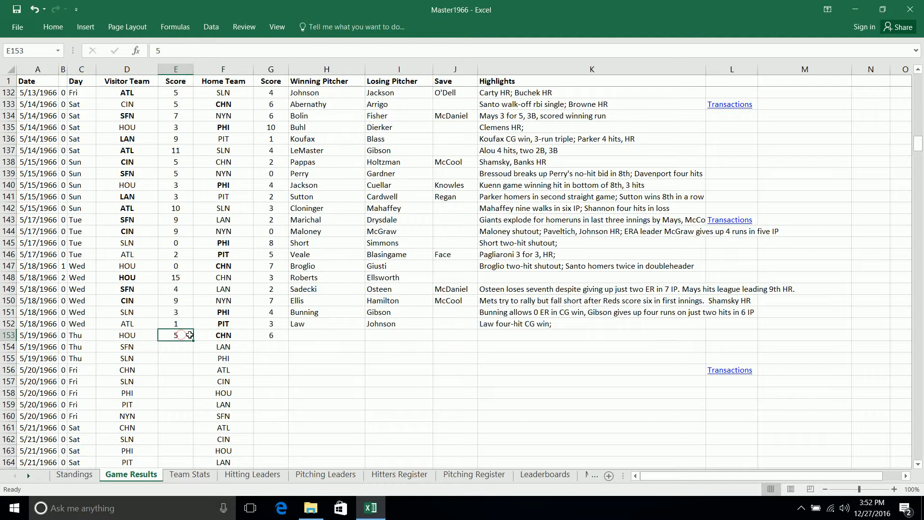
left_click(225, 337)
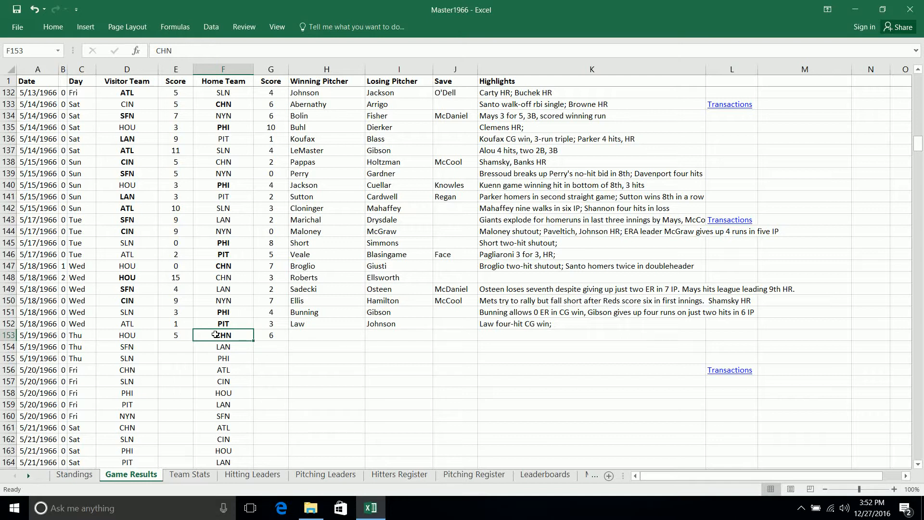
key("Right")
key("Right")
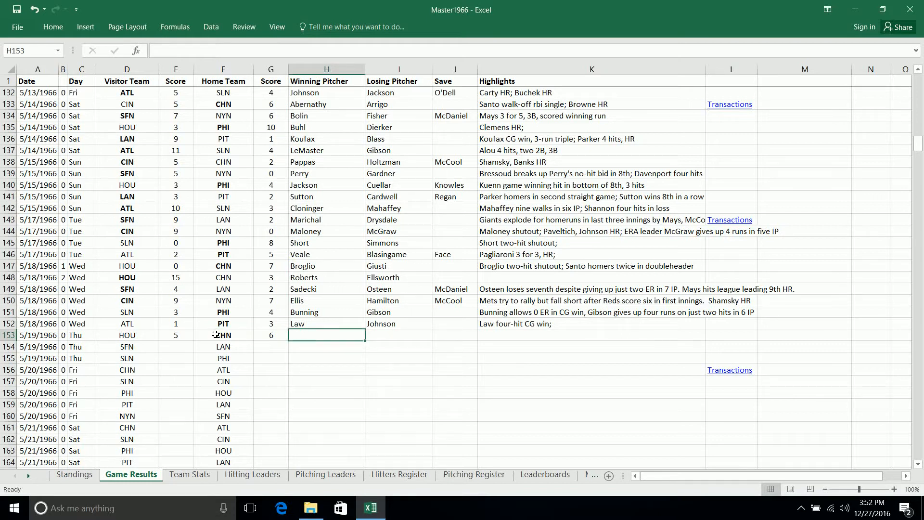
- Record Hendley as winning pitcher, Latman as losing pitcher and Jenkins for the save in row 153
type("H")
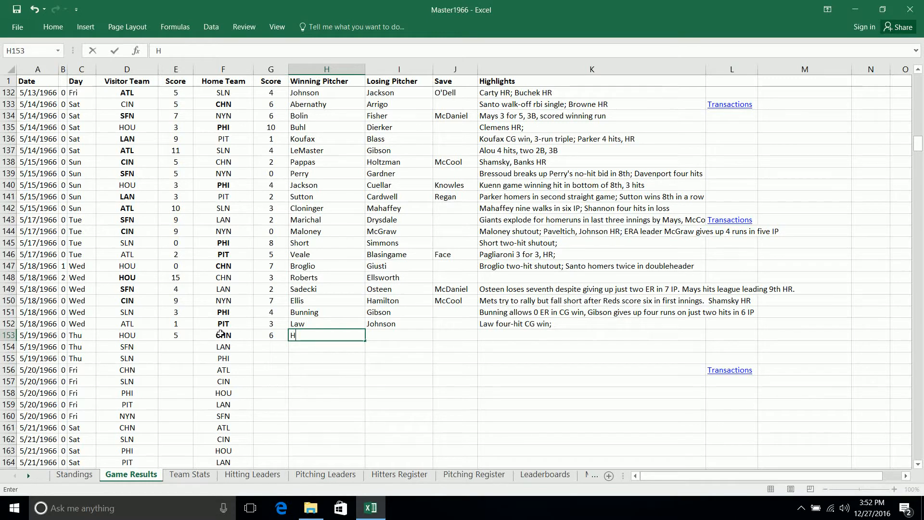
type("endley")
key("Tab")
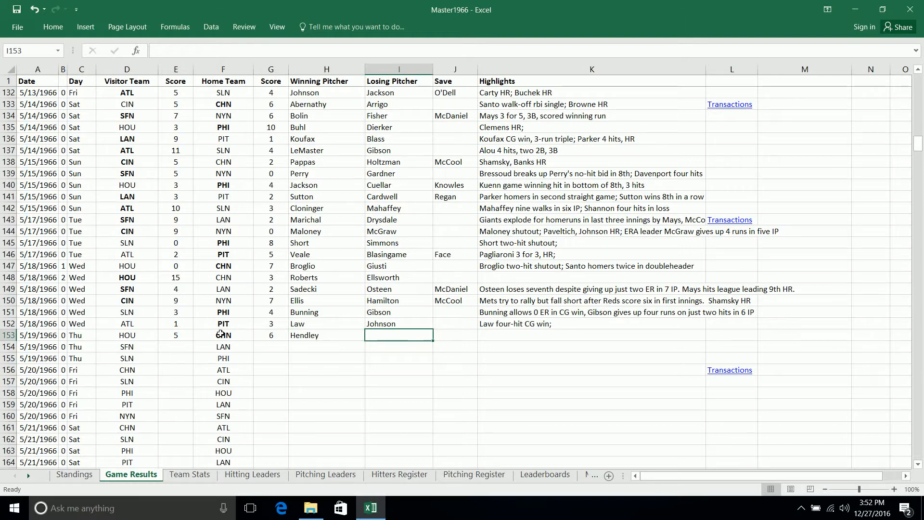
type("Latman")
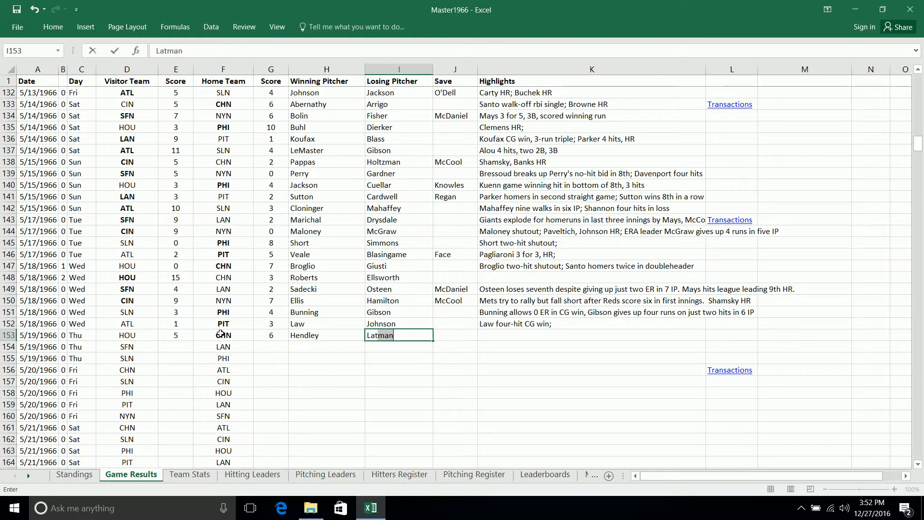
key("Tab")
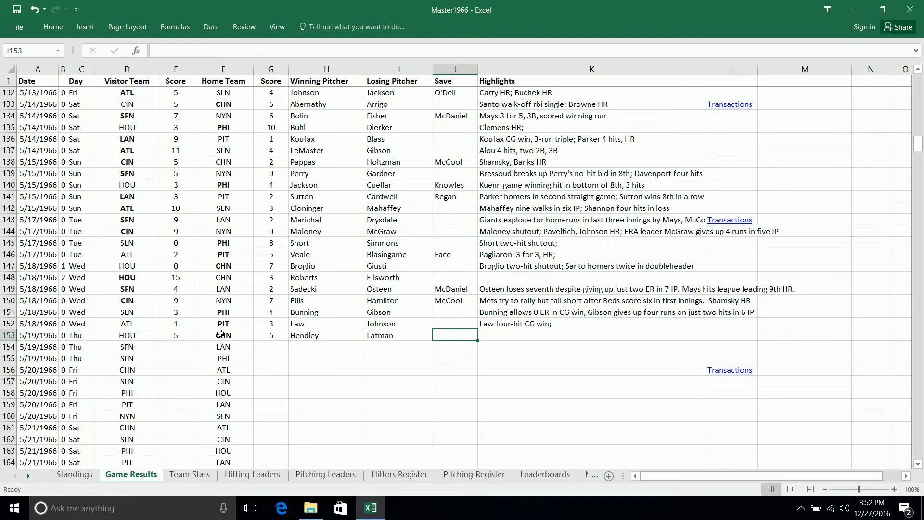
type("J")
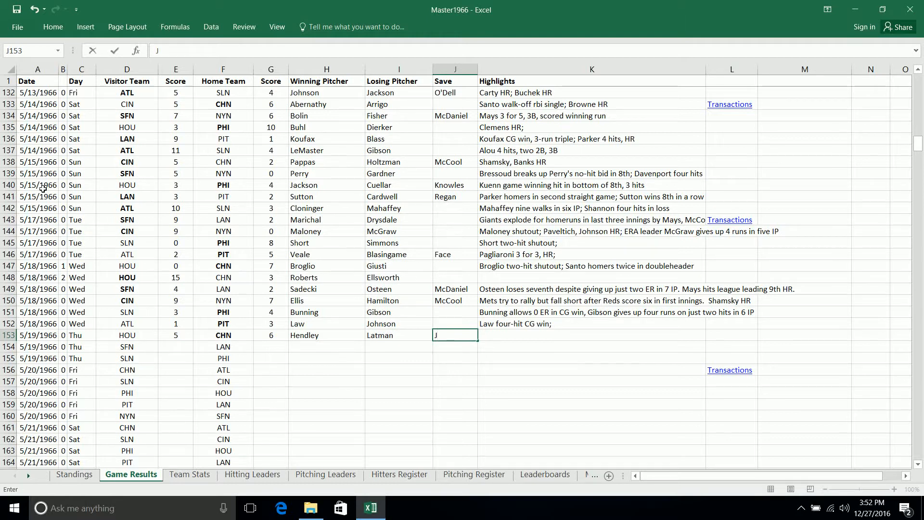
type("e")
key("Tab")
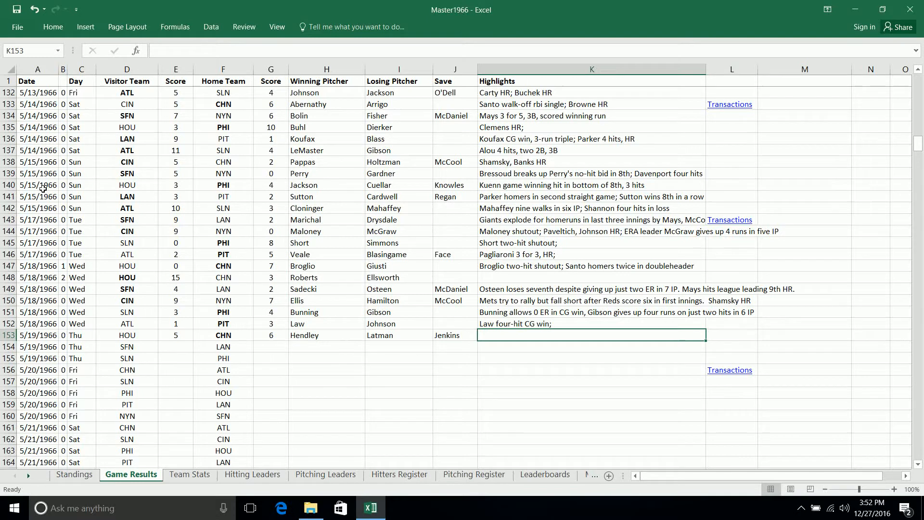
- Enter the highlights text "Banks GWH; Phillips 3-run HR;" for the HOU at CHN game in K153
type("B")
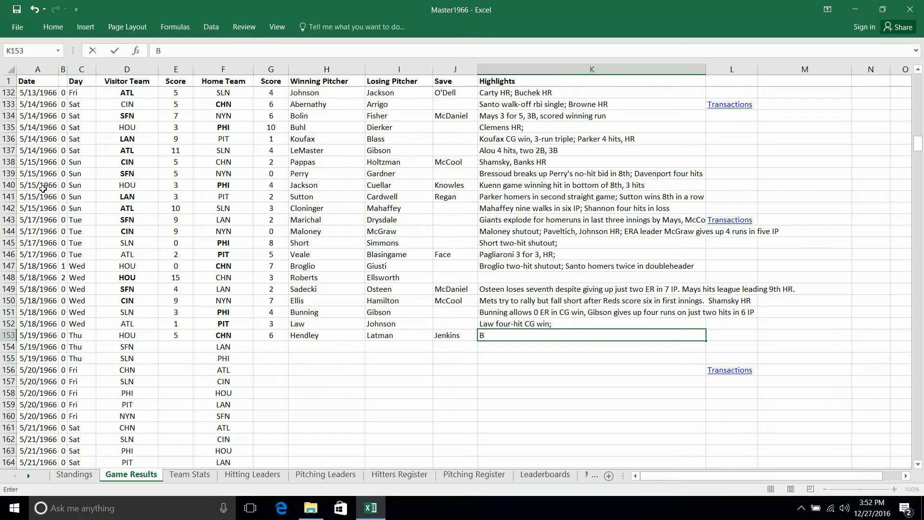
type("anks GWH; Phi")
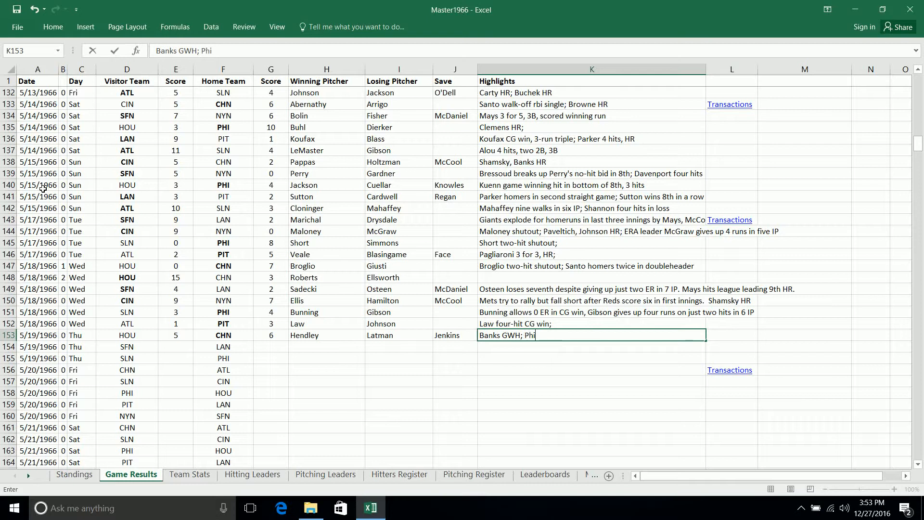
type("llips 3-run HR")
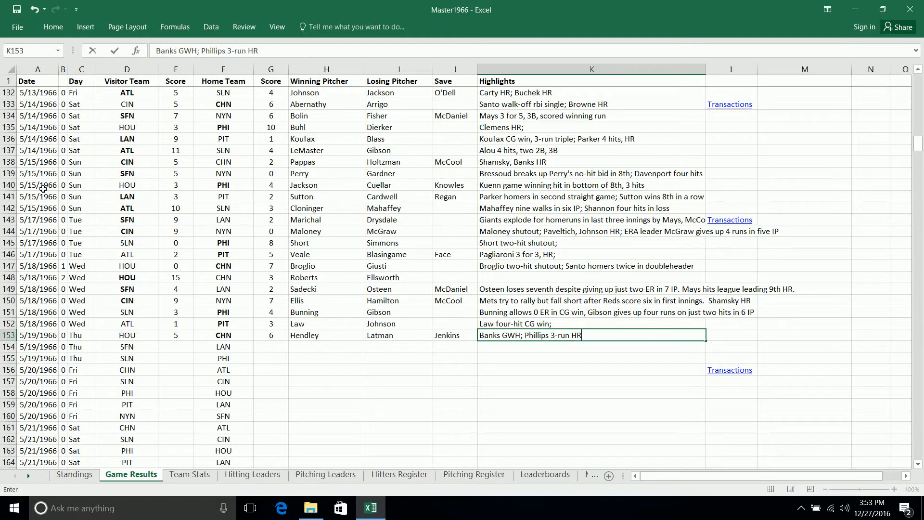
type(";")
key("Return")
- Select the visitor score cell E154 of the next game, SFN at LAN, and save the workbook
key("Left")
key("Left")
key("Left")
key("Left")
key("Left")
key("Left")
key("Left")
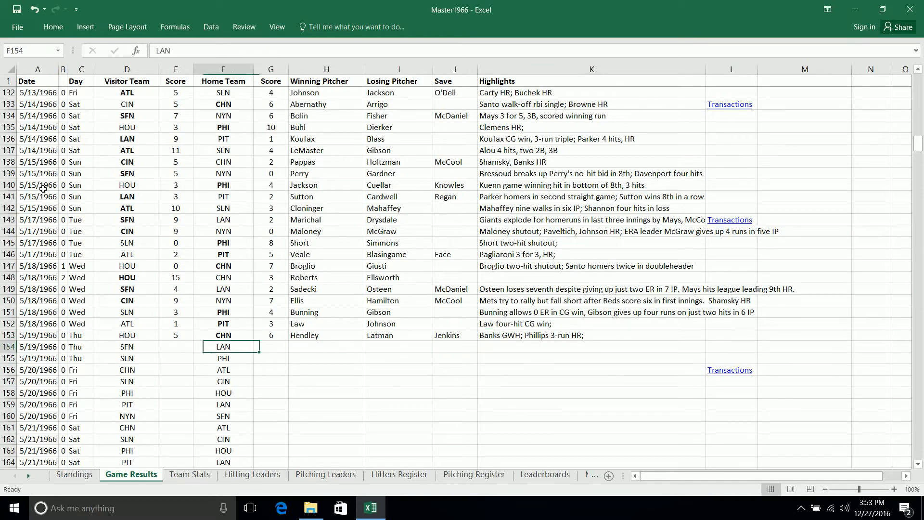
key("Right")
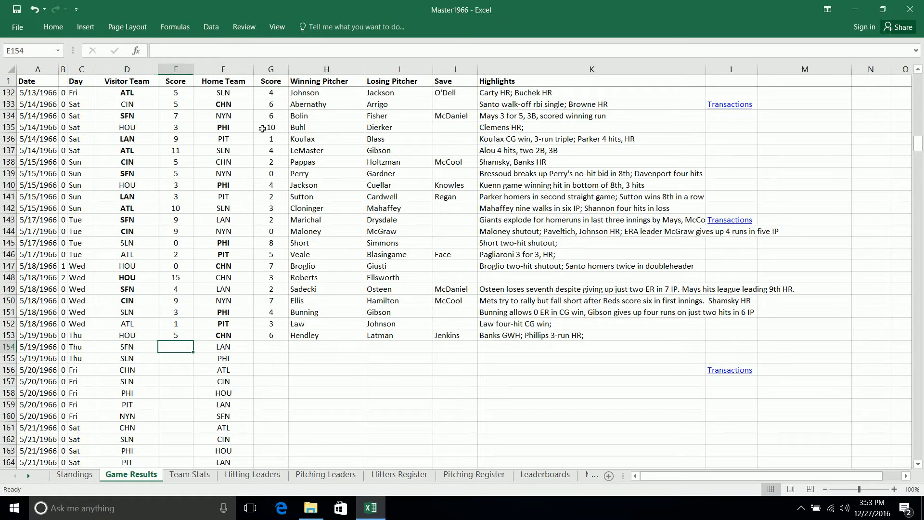
left_click(12, 11)
- Switch to File Explorer and open the chi1966 workbook from the 1966 stats folder
left_click(311, 508)
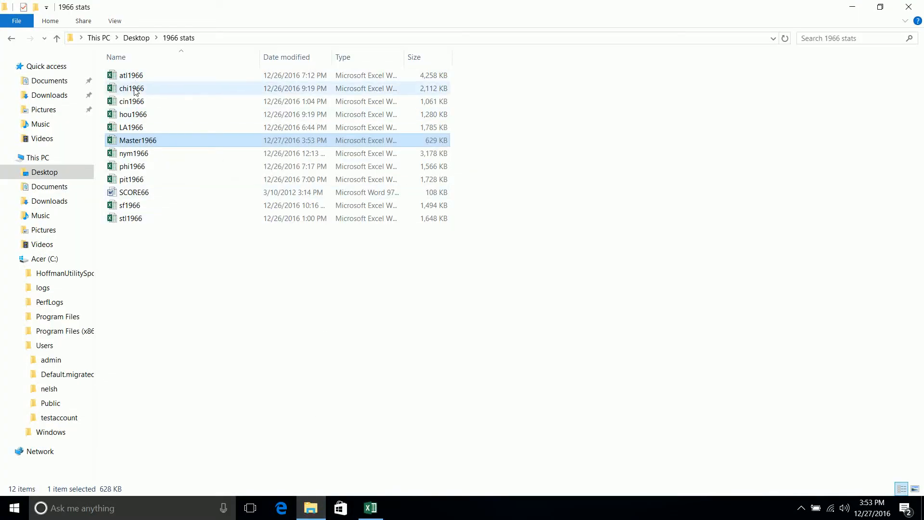
double_click(134, 89)
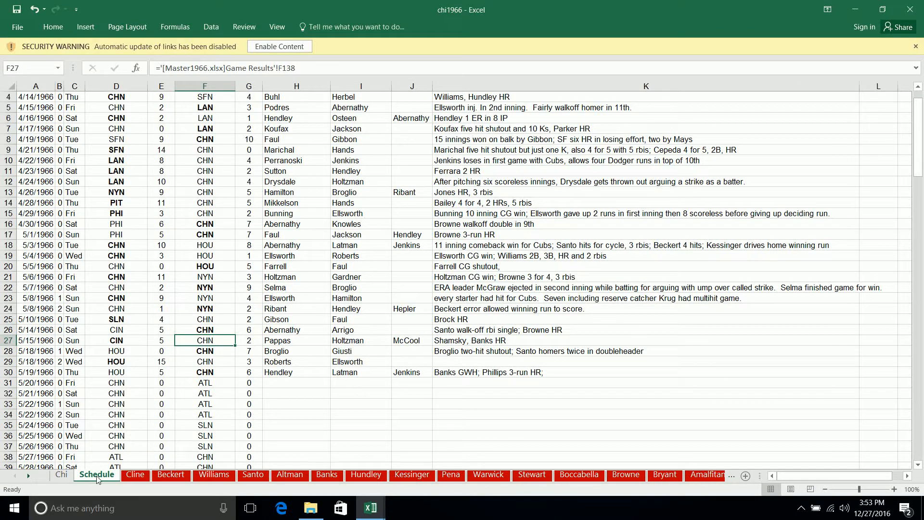
- Check the linked 5/19/1966 HOU at CHN result on the Schedule sheet, selecting its visitor score in E30
scroll(223, 278, "up", 1)
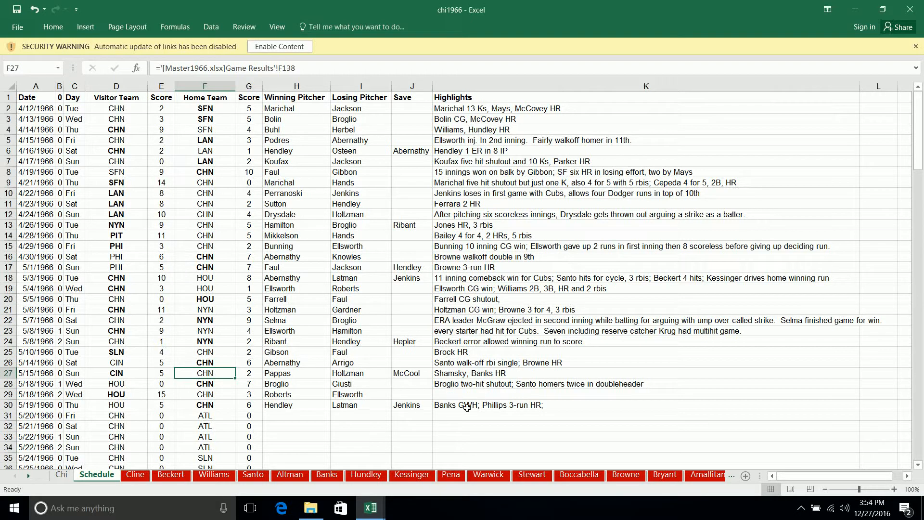
left_click(162, 405)
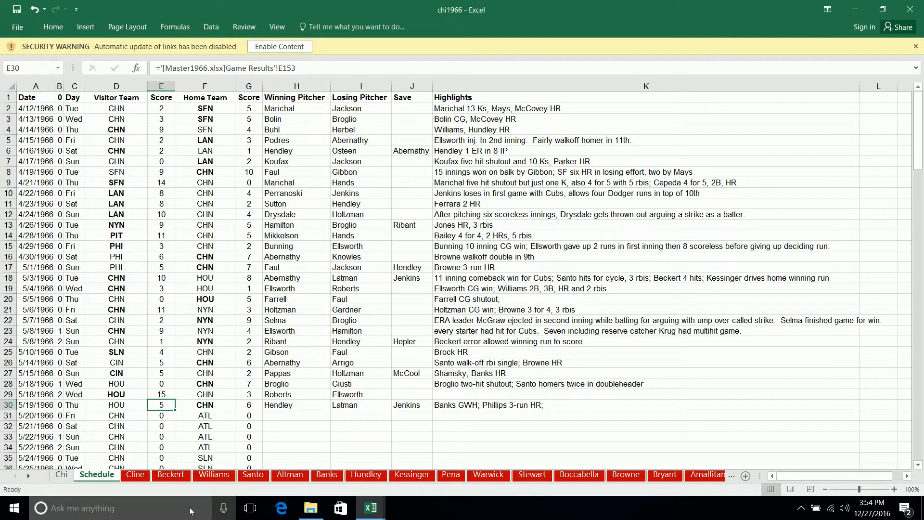
- Start a 5-19 entry in row 16 of the Cline sheet with 1 game and 1 at-bat
left_click(137, 475)
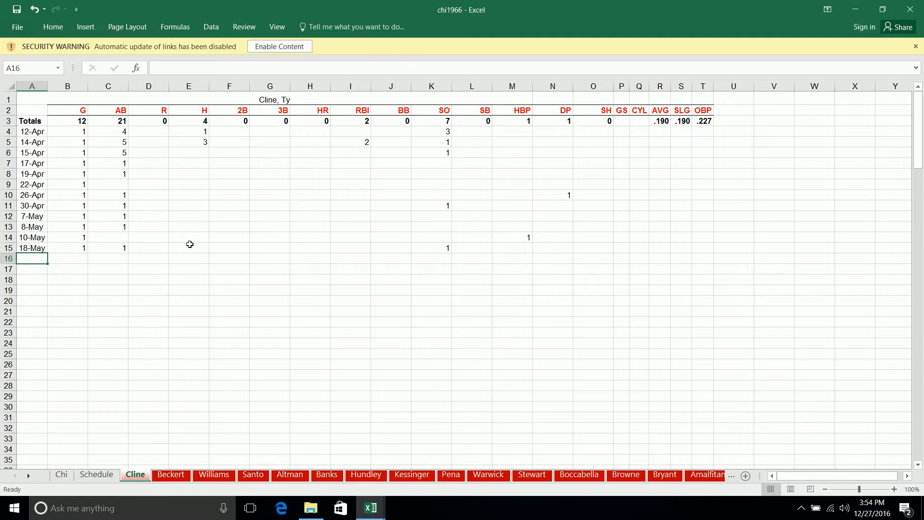
type("5")
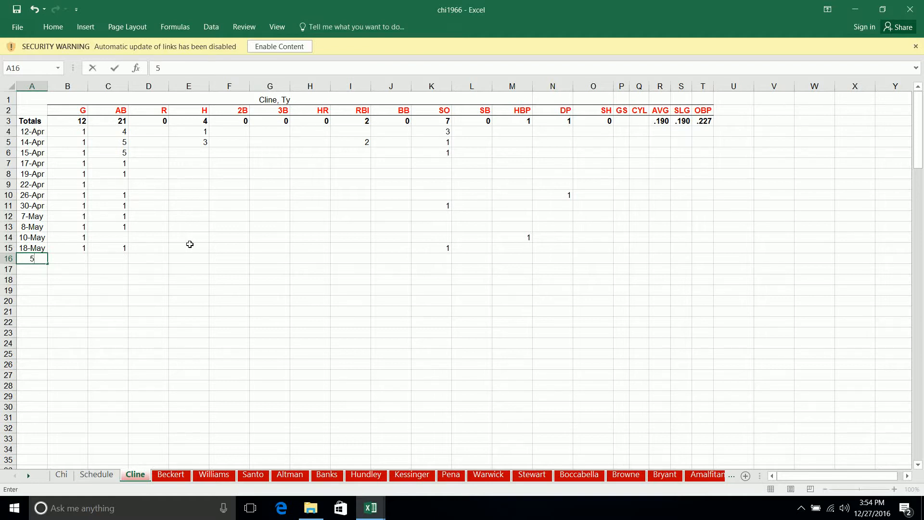
type("-19")
key("Tab")
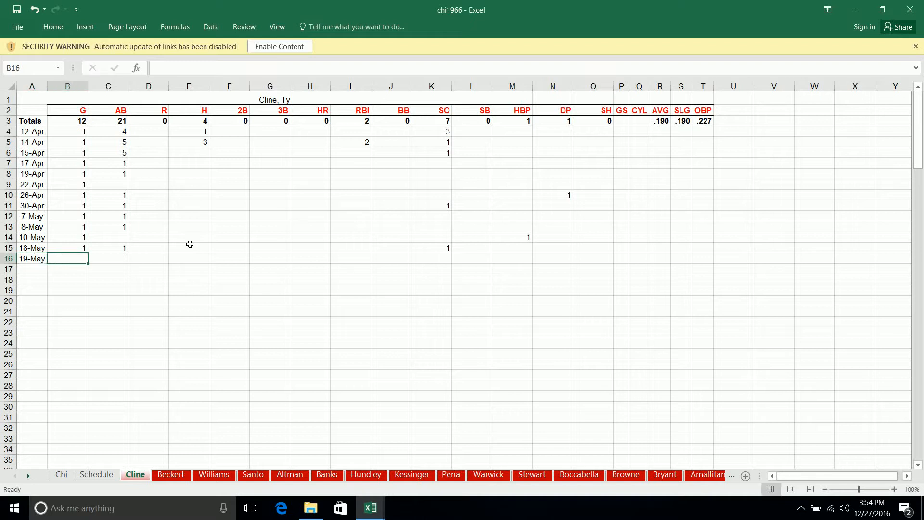
type("1")
key("Tab")
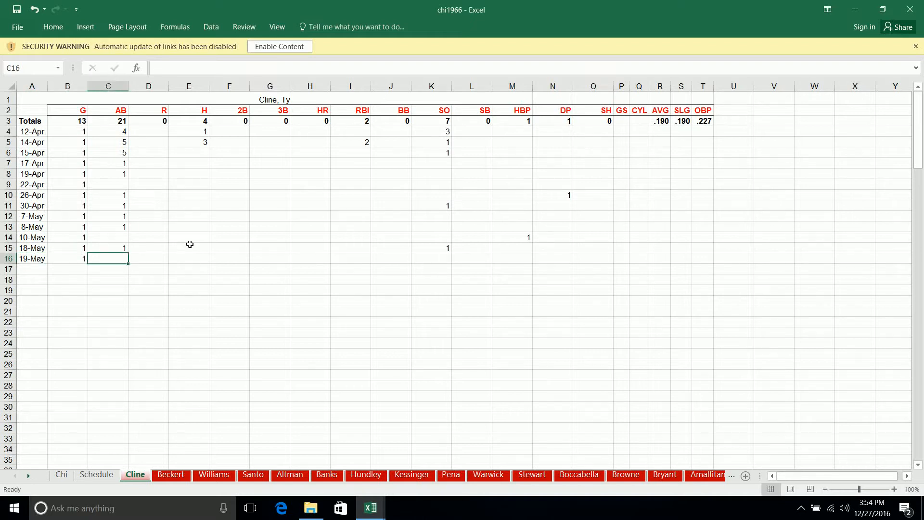
type("1")
key("Tab")
key("Tab")
key("Tab")
key("Tab")
key("Tab")
key("Tab")
key("Tab")
key("Tab")
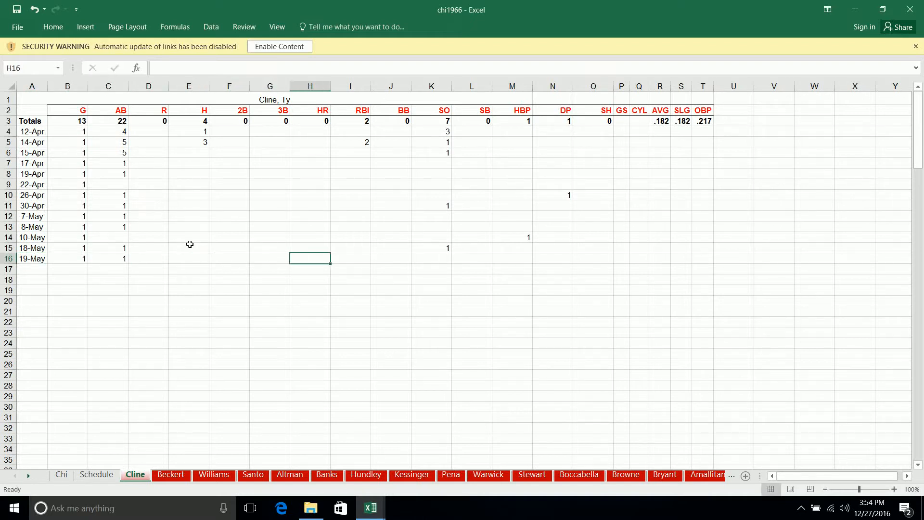
- Record 1 strikeout for Cline on 19-May and select the next empty date cell, A17
key("Tab")
key("shift+Tab")
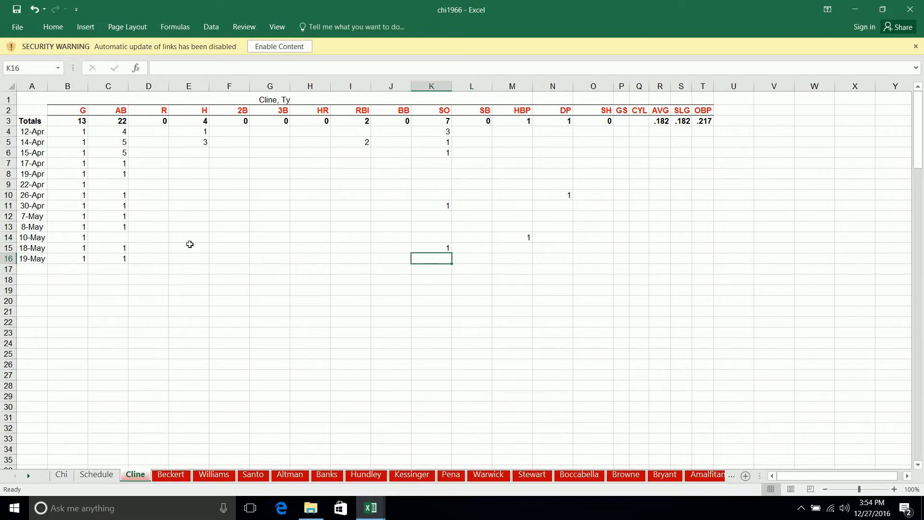
type("1")
key("Tab")
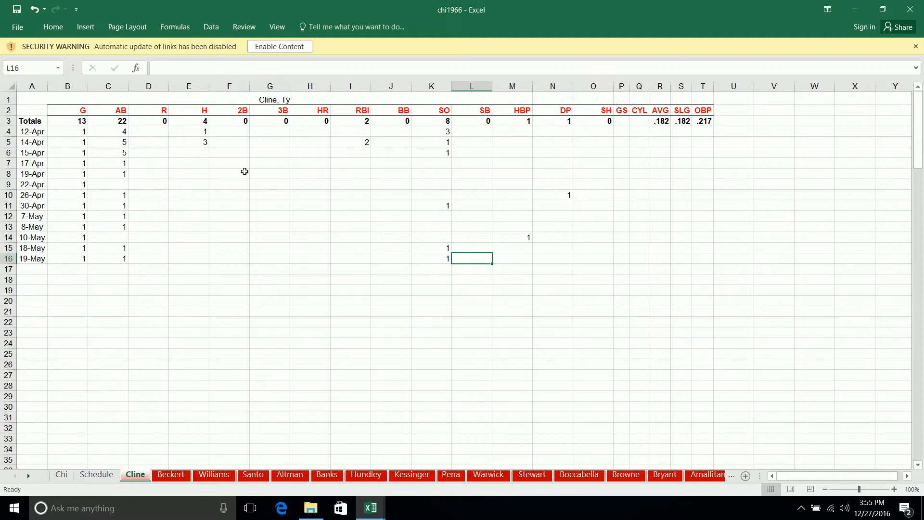
left_click(35, 269)
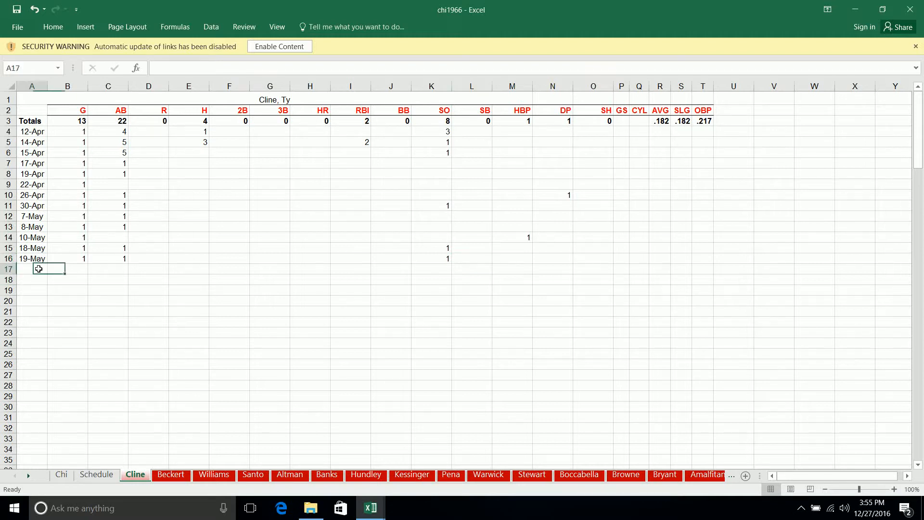
- On the Beckert sheet, start a 5-19 entry in row 31 with 1 game and 5 at-bats
key("ctrl+Page_Down")
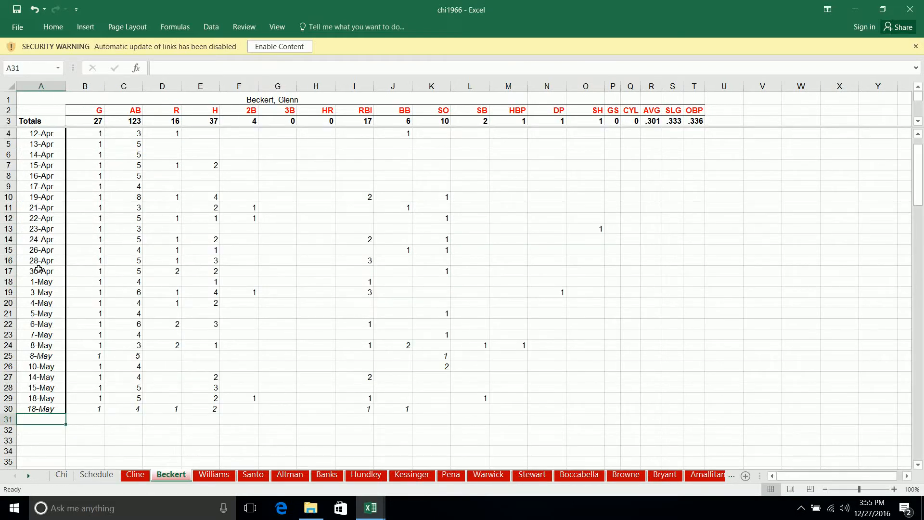
type("5-19")
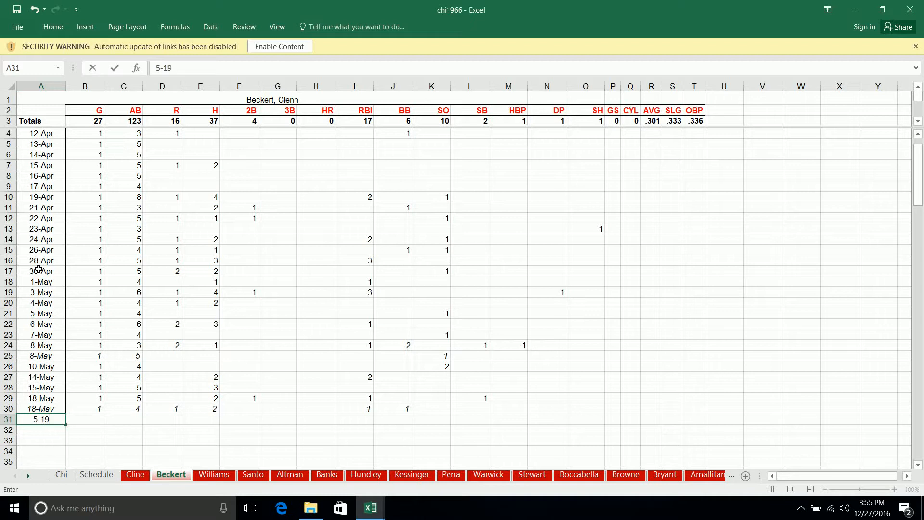
key("Tab")
type("1")
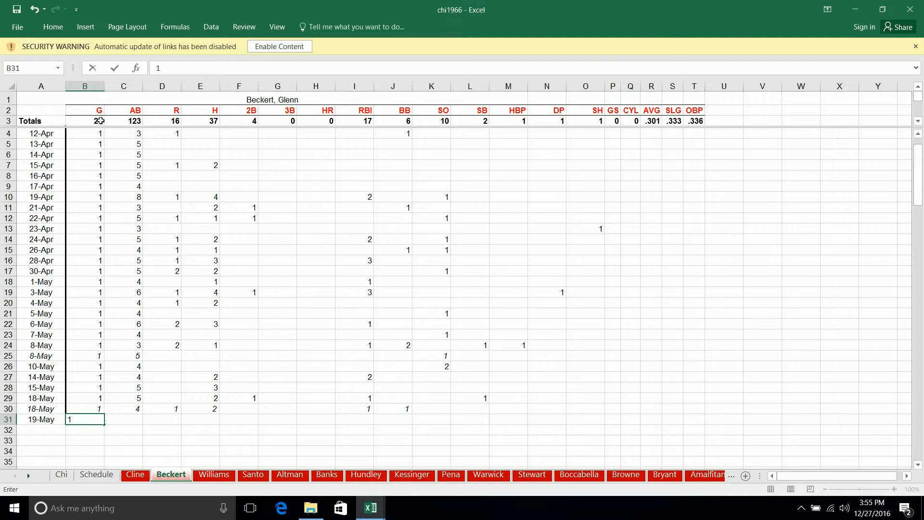
key("Tab")
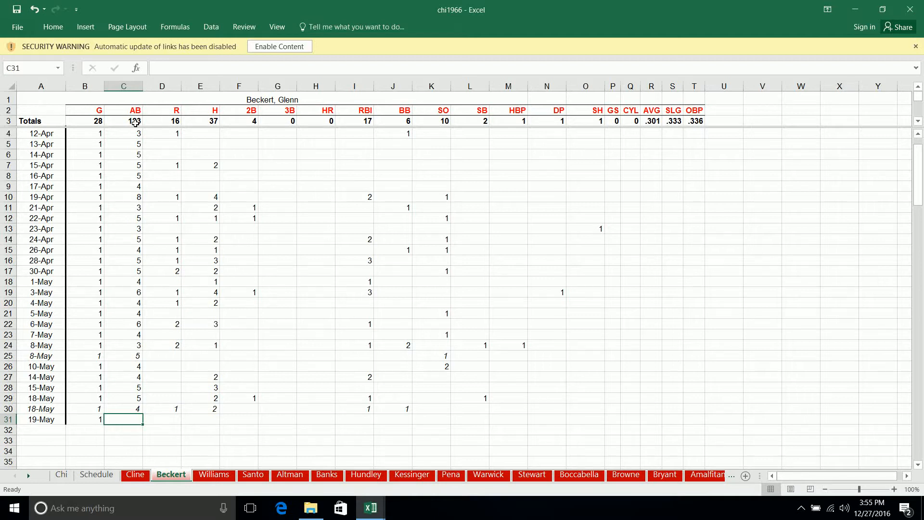
type("5")
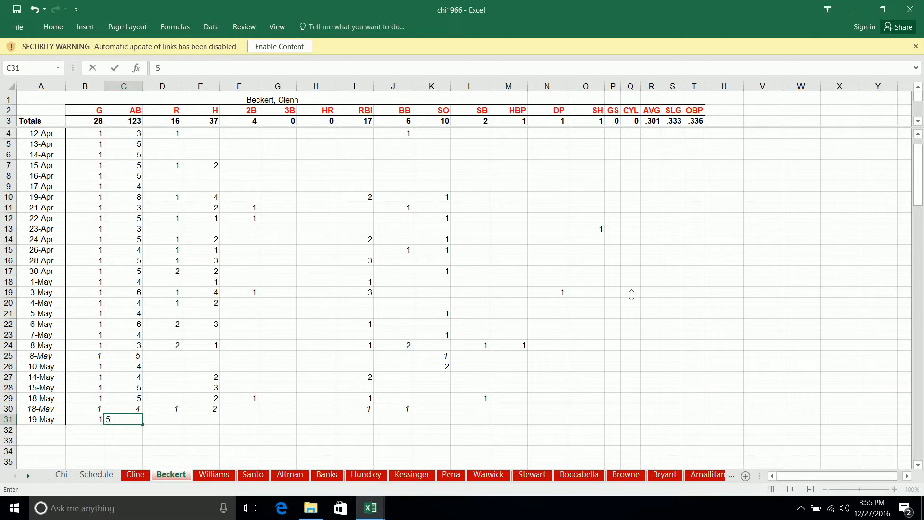
key("ctrl+Return")
key("Tab")
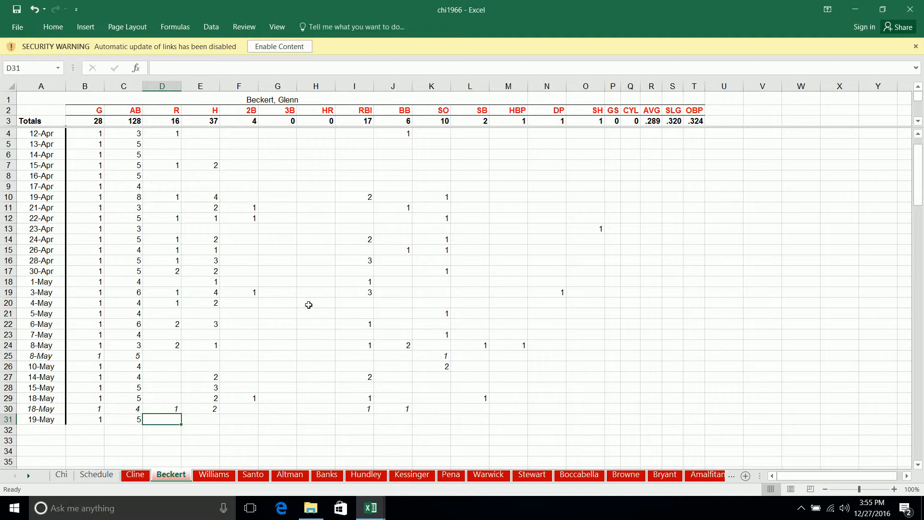
- Record 1 run and 1 hit for Beckert on 19-May and move to the next row's date cell
key("Tab")
type("1")
key("Tab")
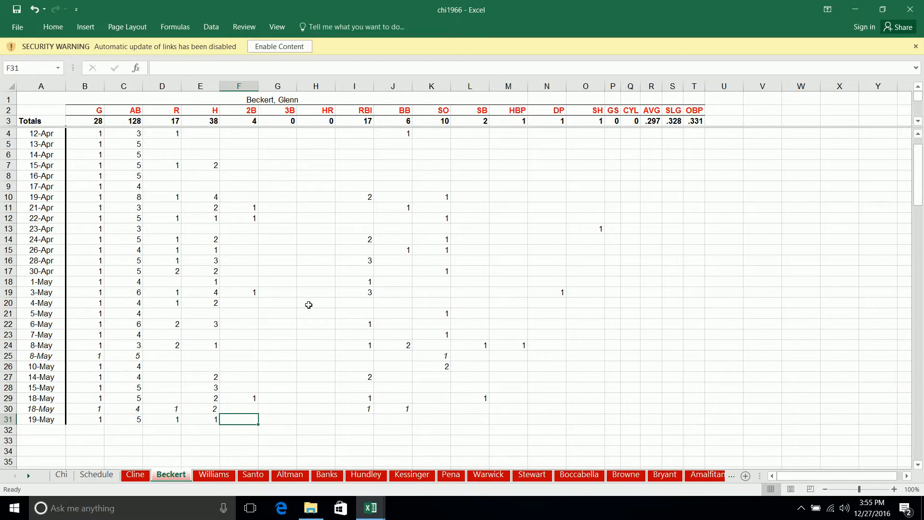
key("Return")
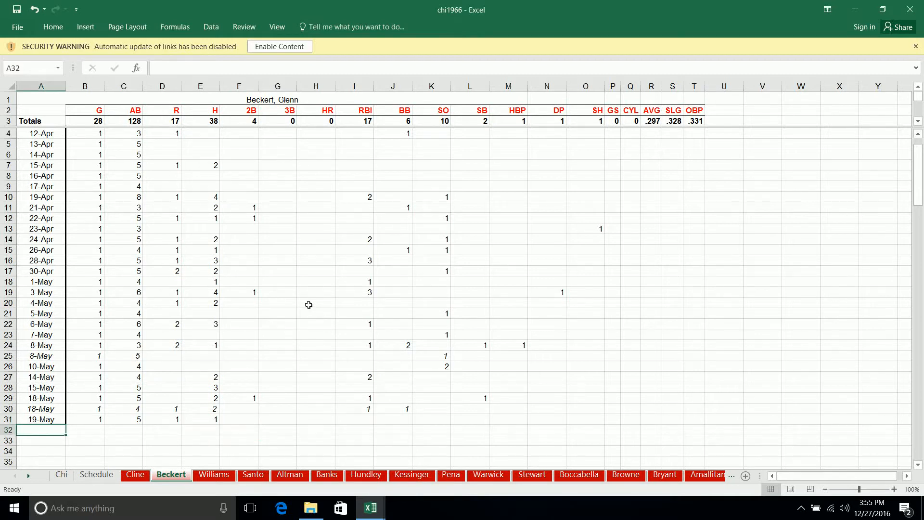
- On the Williams sheet, replace the placeholder in A32 with the date 5-19 and enter 1 game and 2 at-bats
key("ctrl+Page_Down")
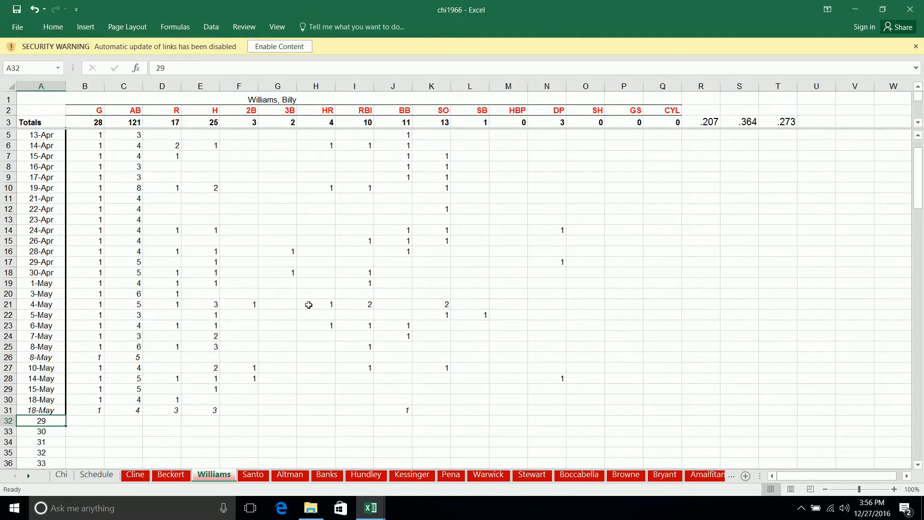
type("5-1")
key("Tab")
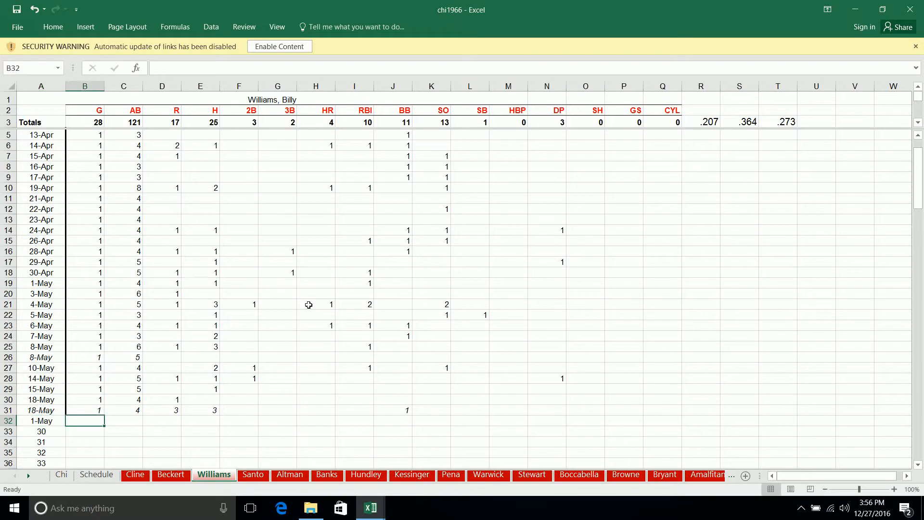
key("Left")
type("5-19")
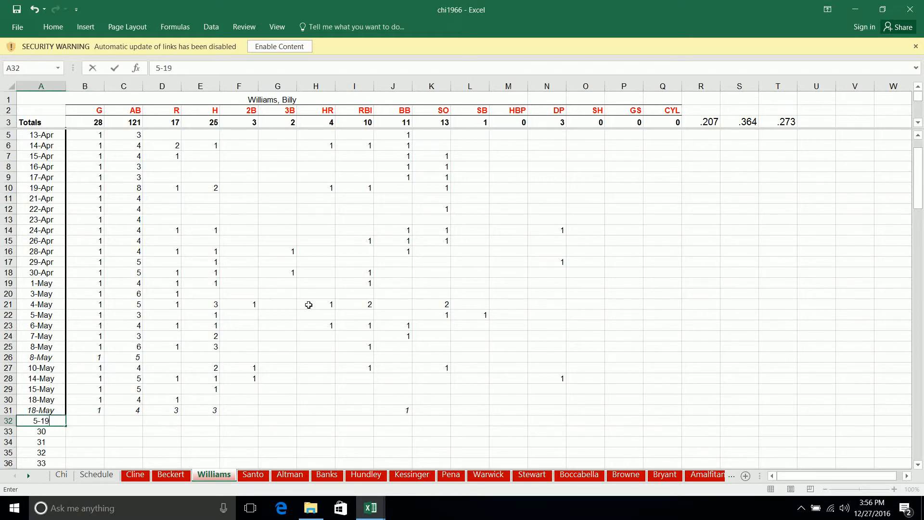
key("Tab")
type("1")
key("Tab")
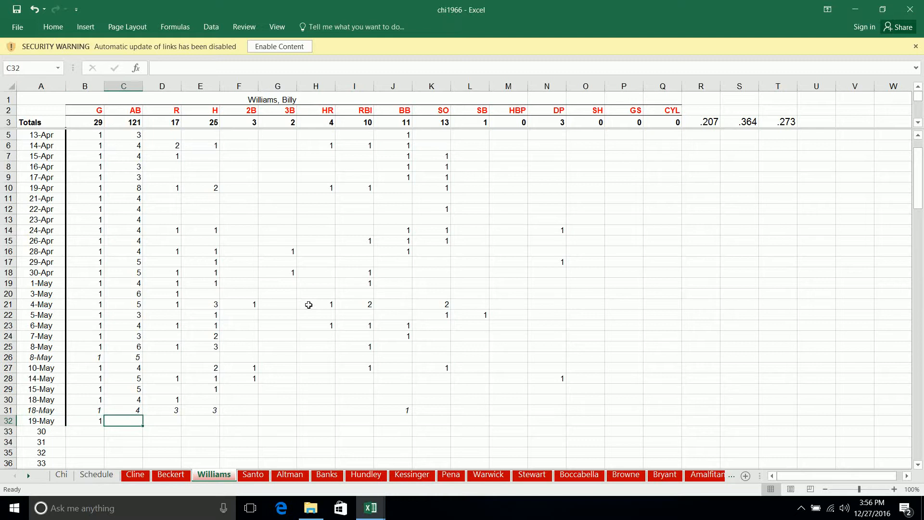
type("2")
key("Tab")
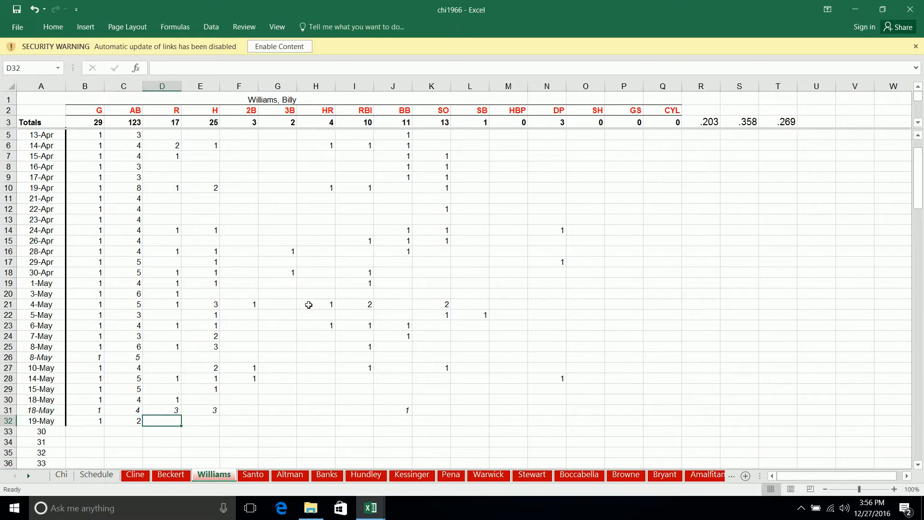
- Enter 2 runs, 1 hit and 1 double in Williams's 19-May row
type("2")
key("Tab")
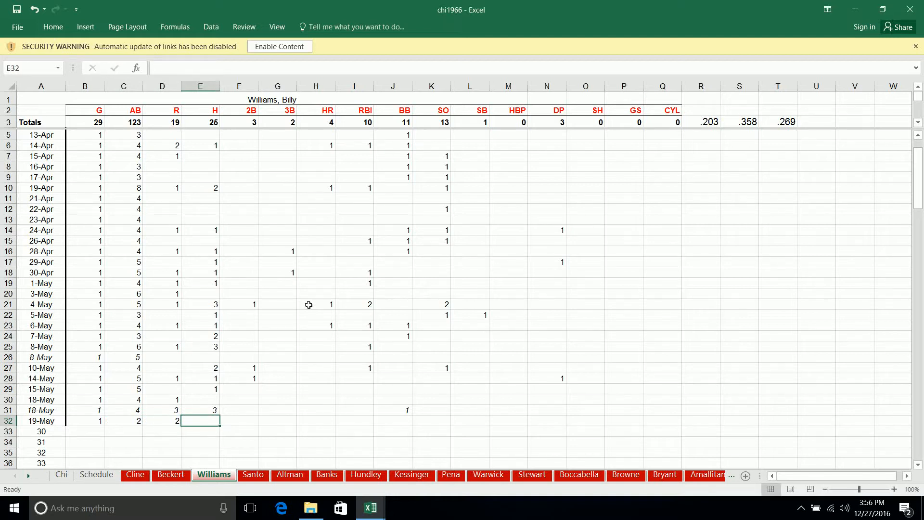
type("1")
key("Tab")
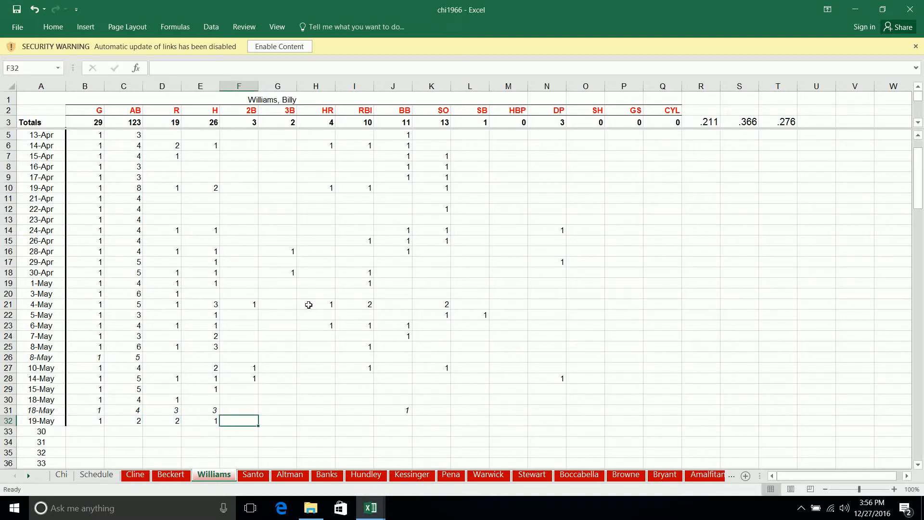
type("1")
key("Tab")
key("Tab")
key("Tab")
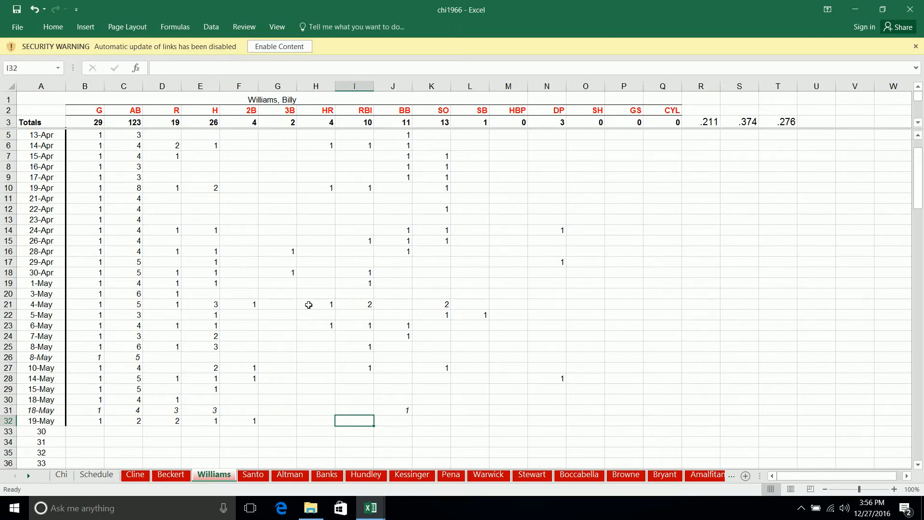
- Enter 2 walks and 1 strikeout in Williams's 19-May row, then move to the next row's date cell
key("Tab")
type("2")
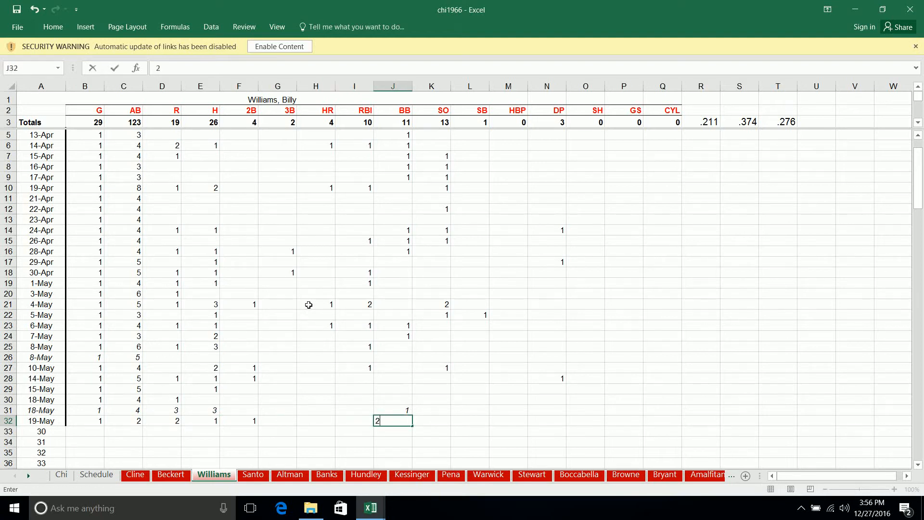
key("Tab")
type("1")
key("Tab")
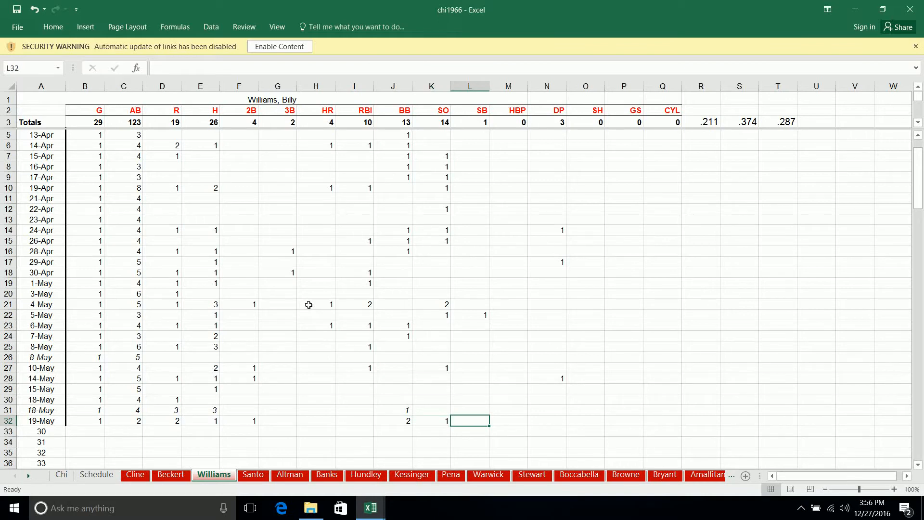
key("Down")
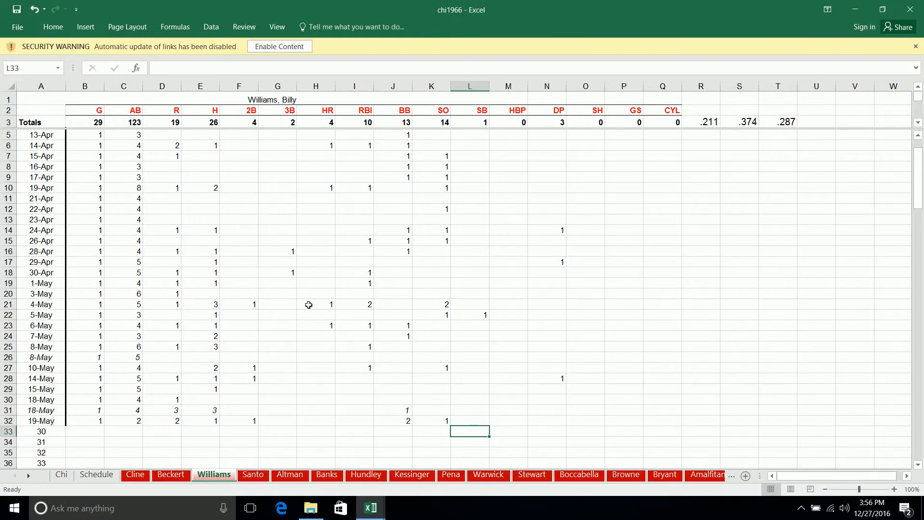
key("Home")
- On the Santo sheet, start a 5-19 entry in row 32 with 1 game and 3 at-bats
key("ctrl+Page_Down")
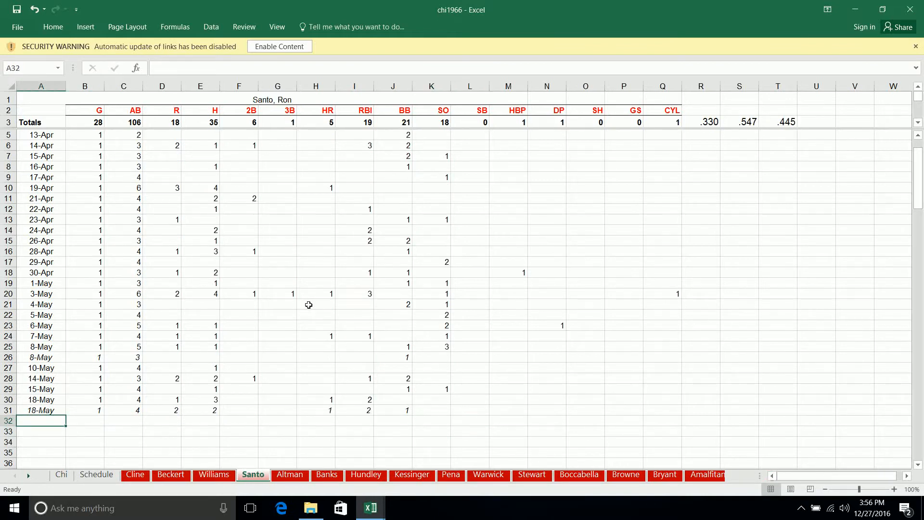
type("5-")
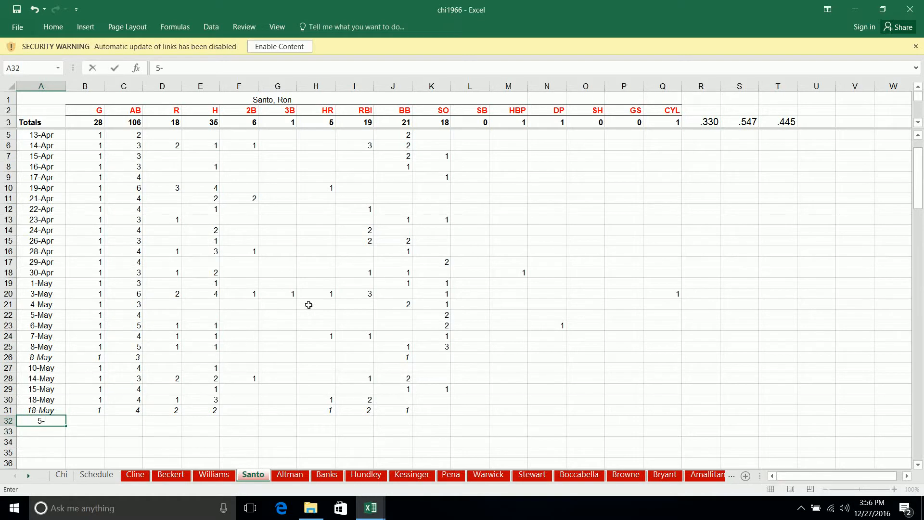
type("19")
key("Tab")
type("1")
key("Tab")
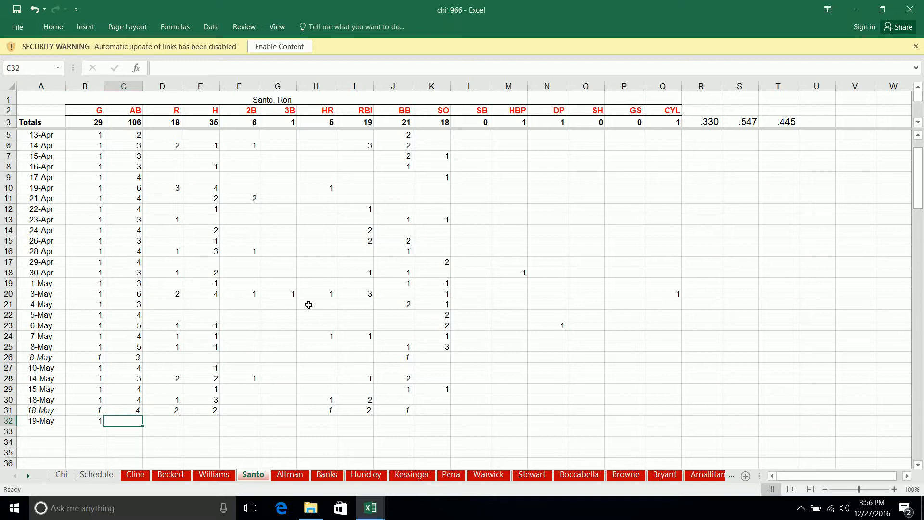
type("3")
key("Tab")
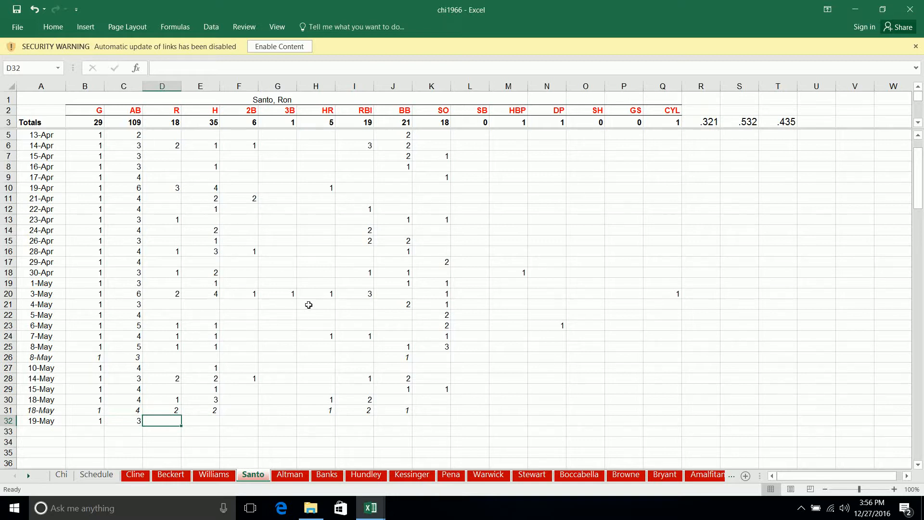
- Enter 2 hits and 1 RBI in Santo's 19-May row
key("Tab")
type("2")
key("Tab")
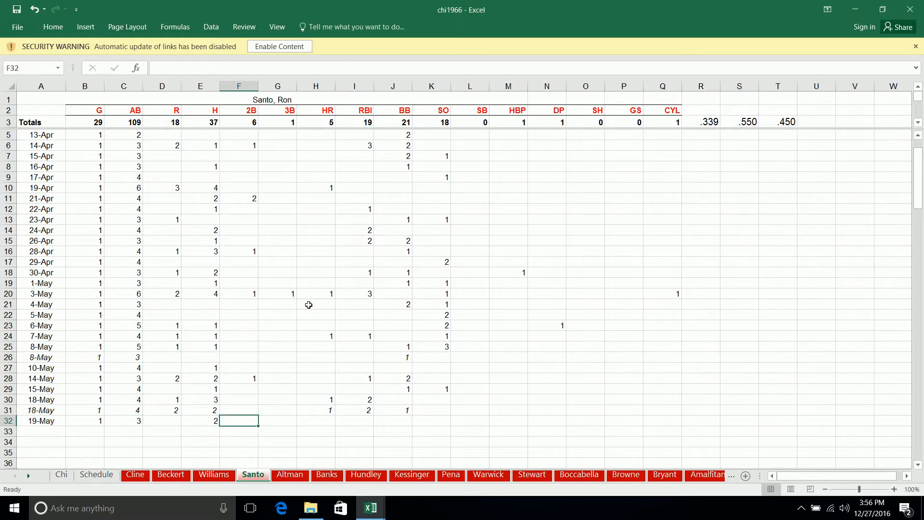
key("Tab")
key("Tab")
key("Tab")
type("1")
key("Tab")
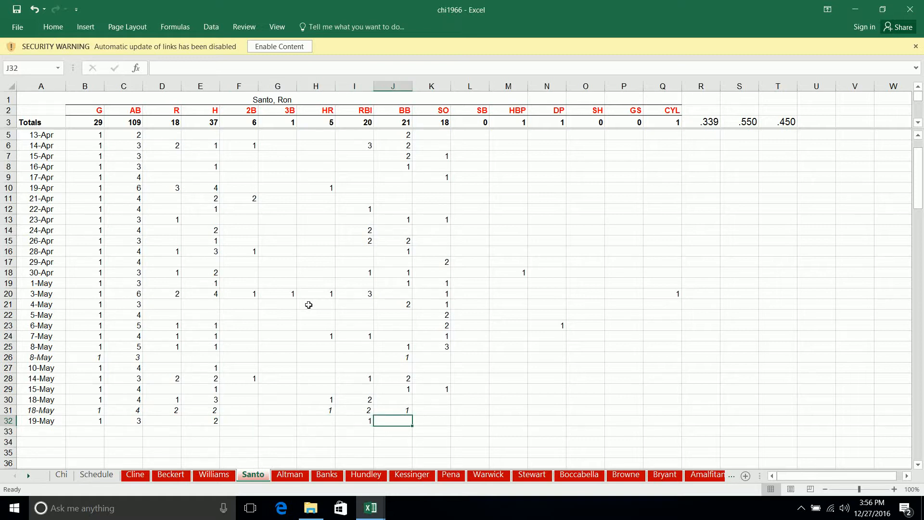
- Enter 1 strikeout in Santo's 19-May row and move to the next row's date cell
key("Tab")
type("1")
key("Tab")
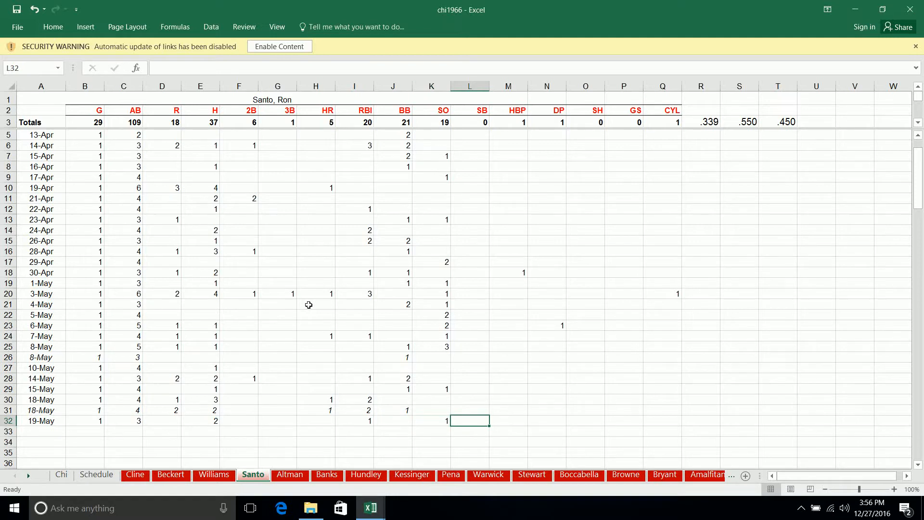
key("Down")
key("Home")
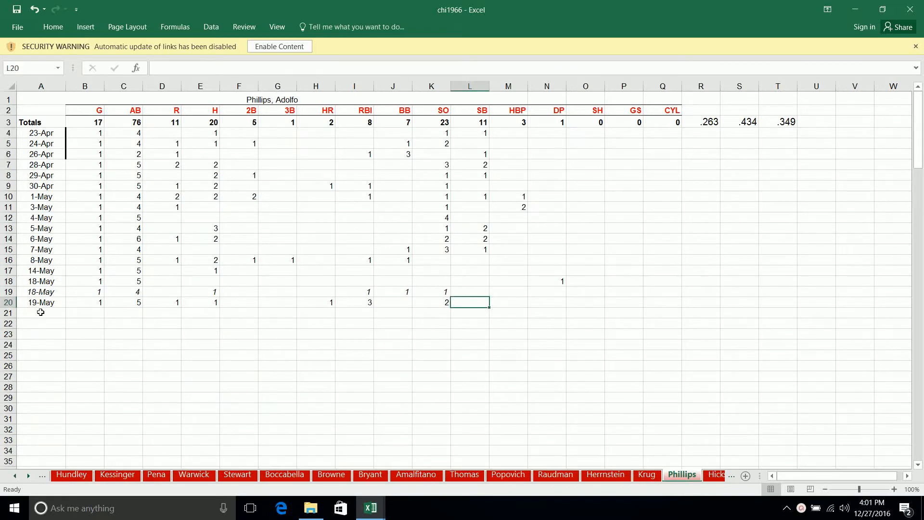
- Move to the next date cell on Phillips's sheet, and on the Hands sheet start a 5-19 entry in row 8 with 1 game and 2 at-bats
left_click(41, 313)
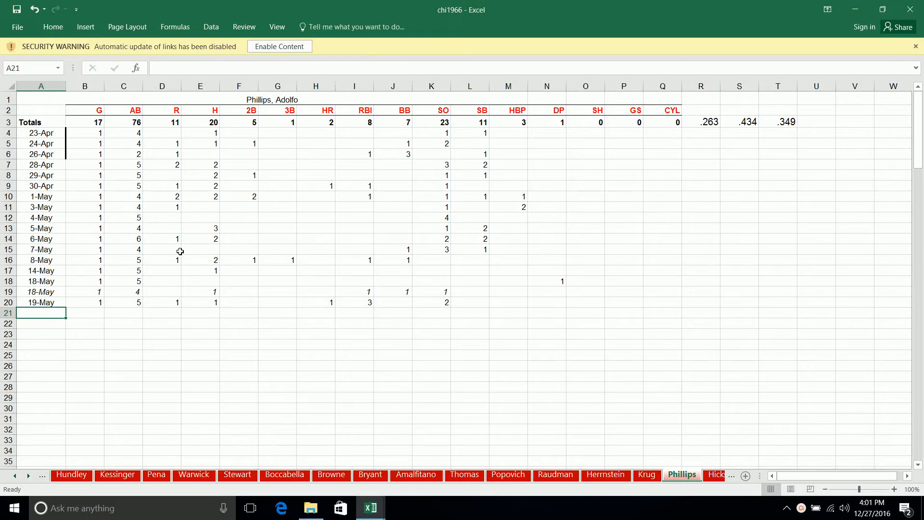
key("ctrl+Page_Down")
key("ctrl+Page_Down")
key("ctrl+Page_Down")
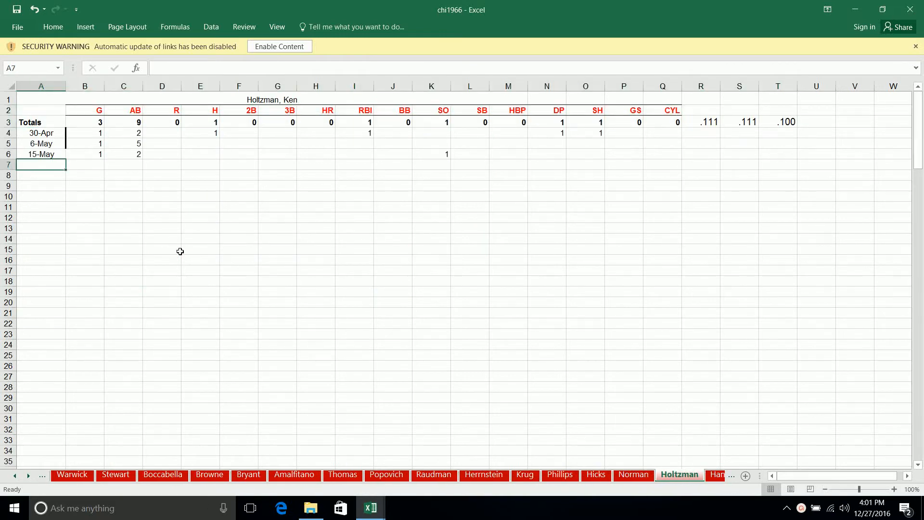
key("ctrl+Page_Down")
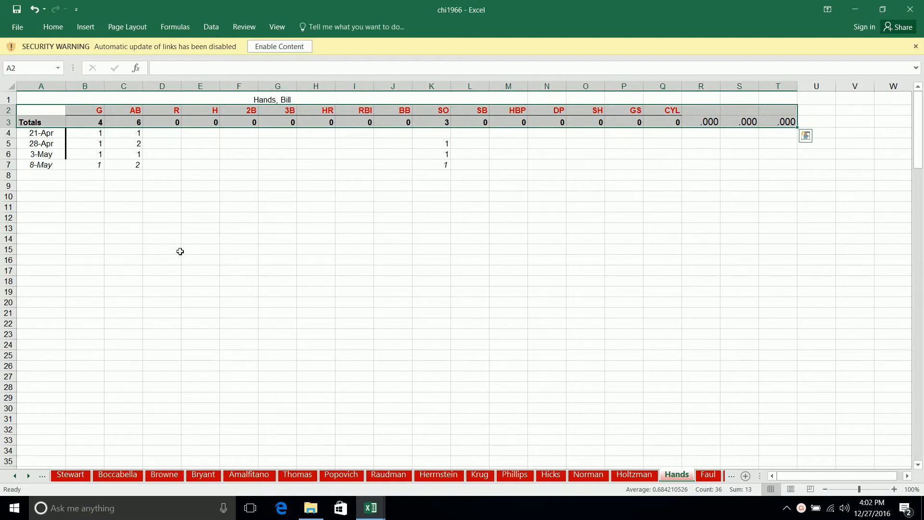
key("Down")
key("Down")
key("Down")
key("Down")
key("Down")
key("Down")
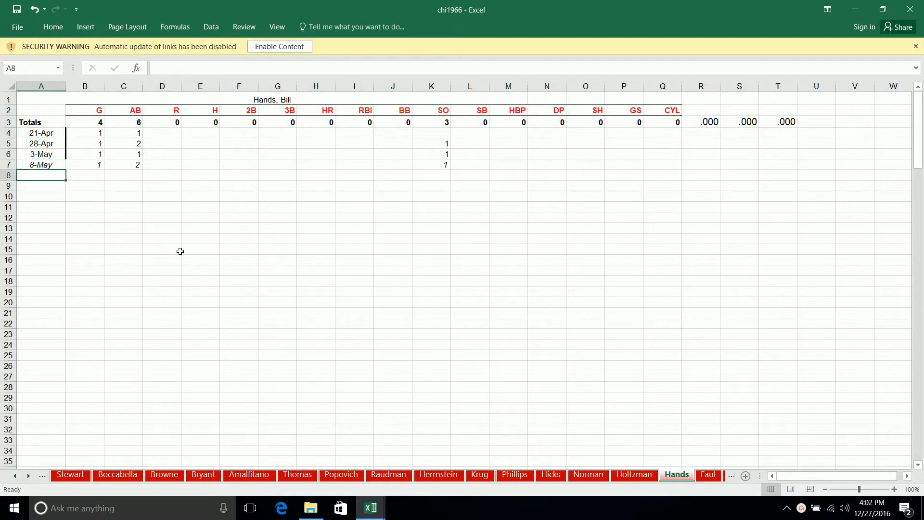
type("5-19")
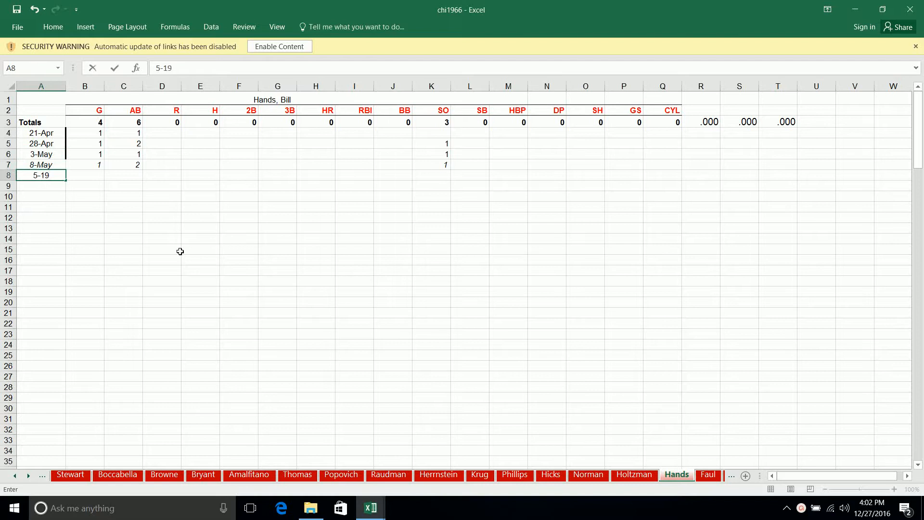
key("Tab")
type("1")
key("Tab")
type("2")
key("Tab")
key("Tab")
key("Tab")
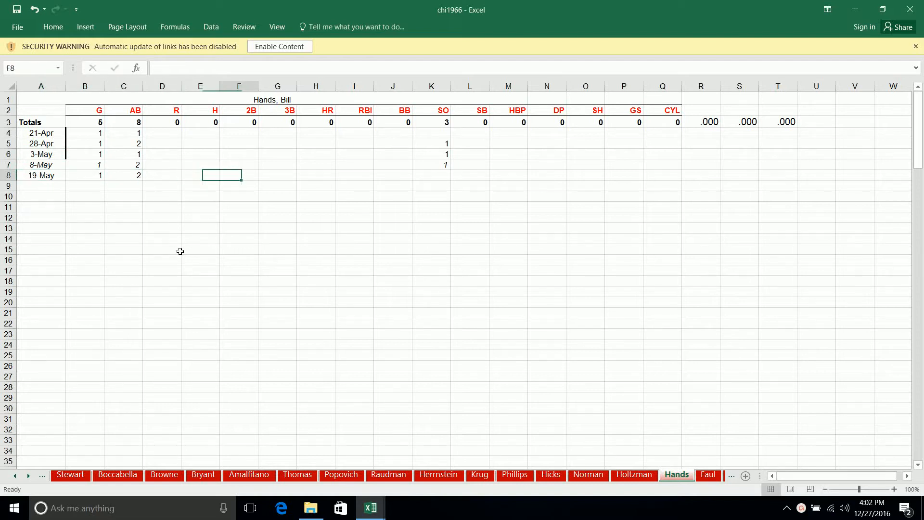
- Enter 1 strikeout in Hands's 19-May batting row
key("Tab")
key("Tab")
key("Tab")
key("Tab")
key("Tab")
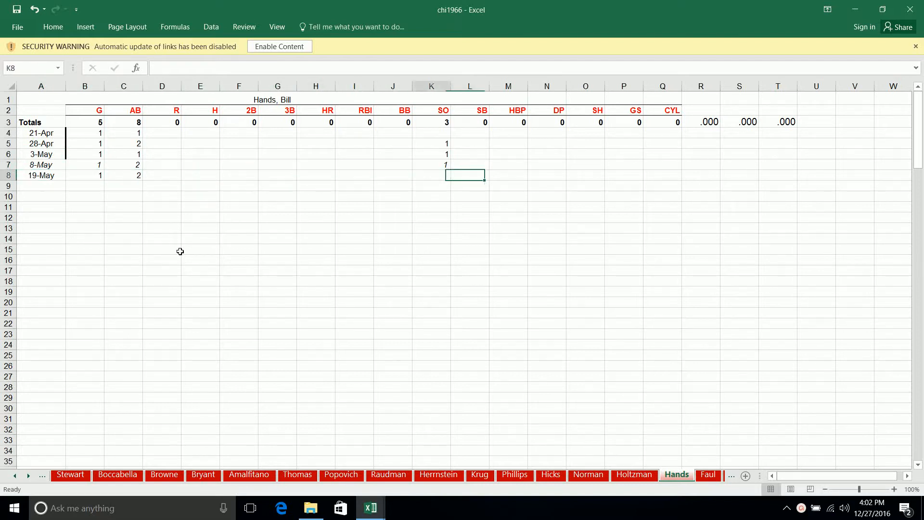
type("1")
key("Tab")
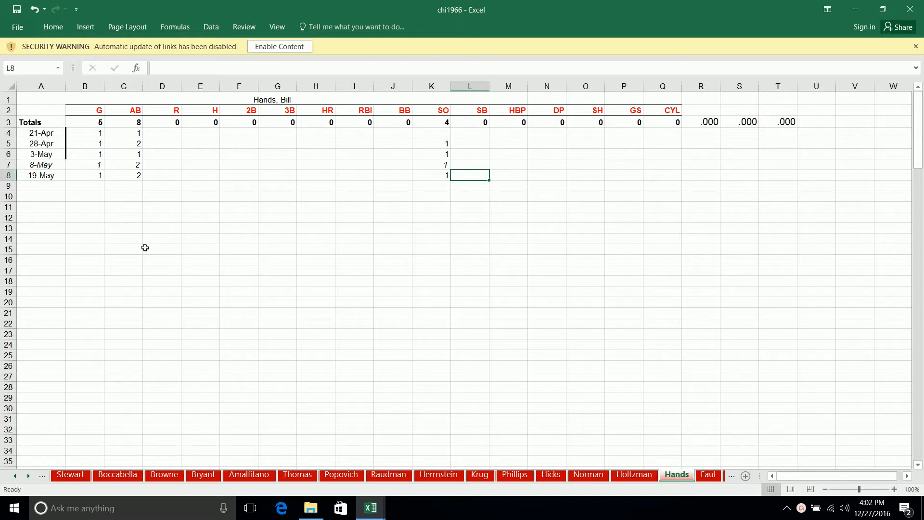
- Look through the remaining batter sheets up to Covington, leaving Kuenn's sheet on its first empty date cell
key("ctrl+Page_Down")
key("ctrl+Page_Down")
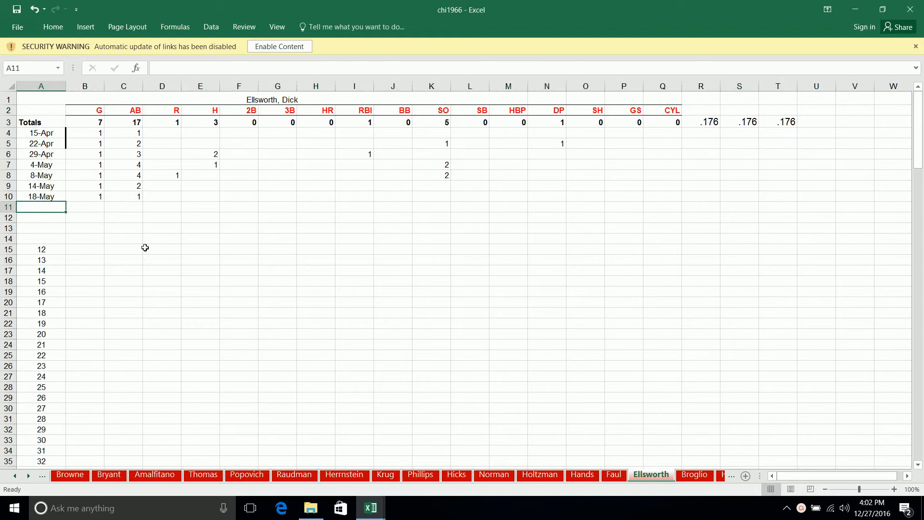
key("ctrl+Page_Down")
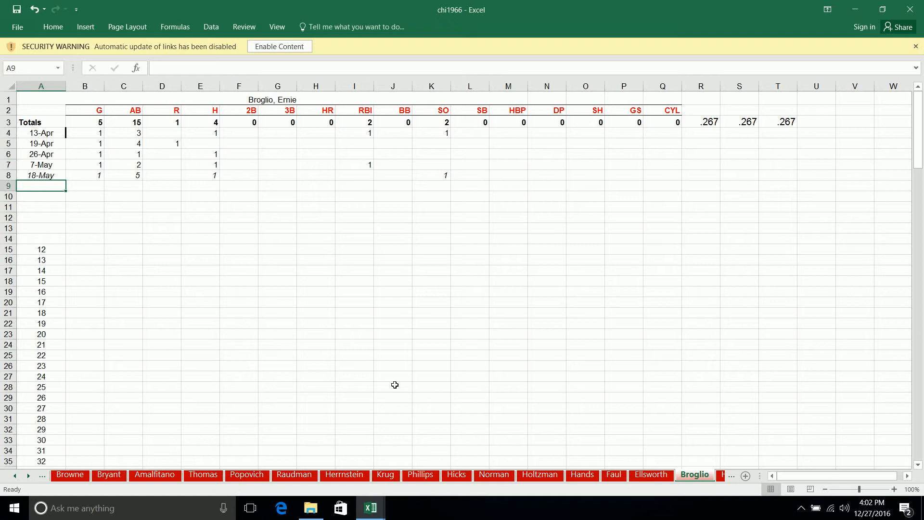
key("ctrl+Page_Down")
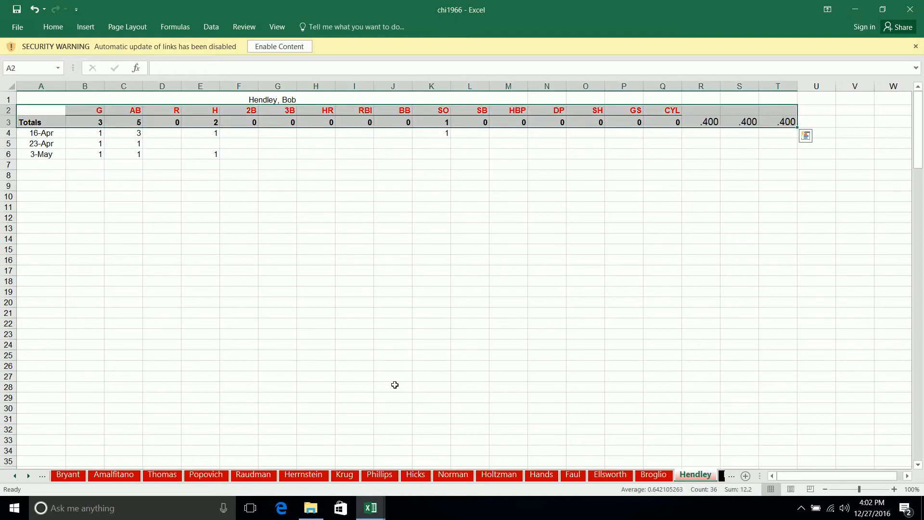
key("ctrl+Page_Down")
key("ctrl+Page_Down")
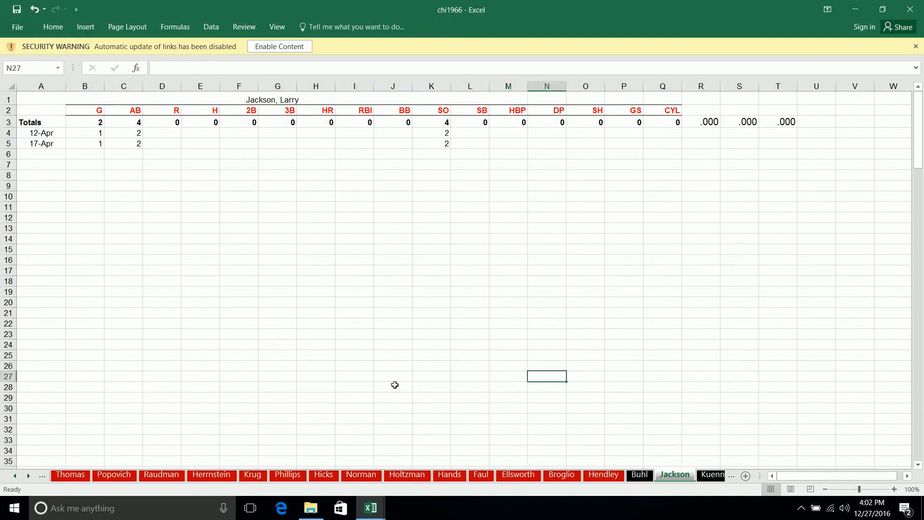
key("ctrl+Page_Down")
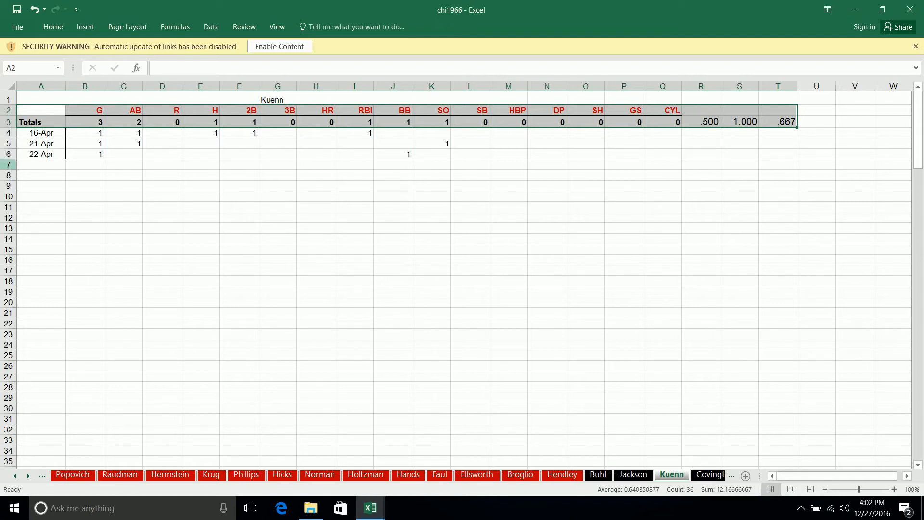
left_click(53, 162)
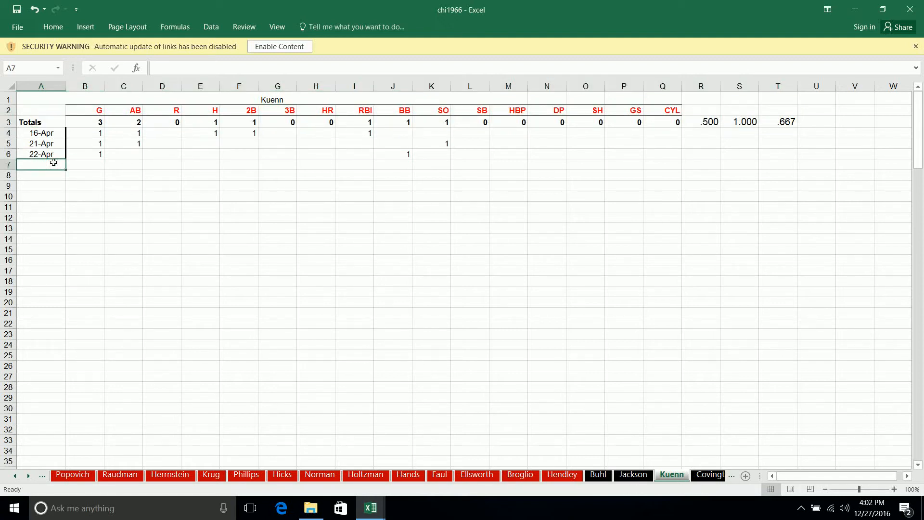
key("ctrl+Page_Down")
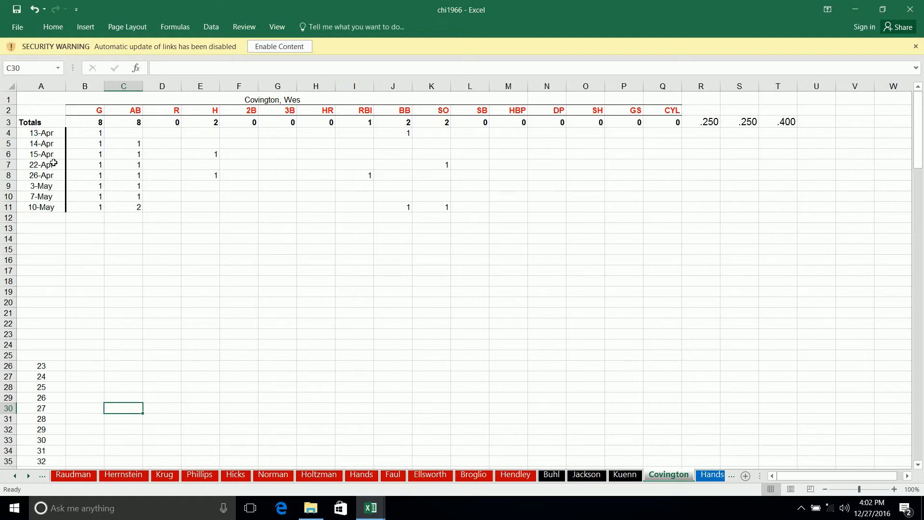
- On the Hands-P pitching sheet, start a 5-19 entry in row 13 with 1 game and 1 game started
key("ctrl+Page_Down")
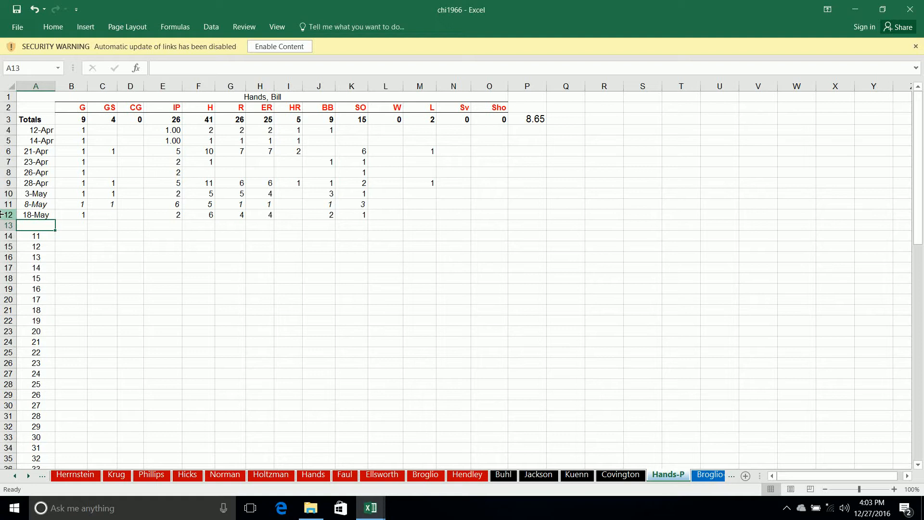
type("5-19")
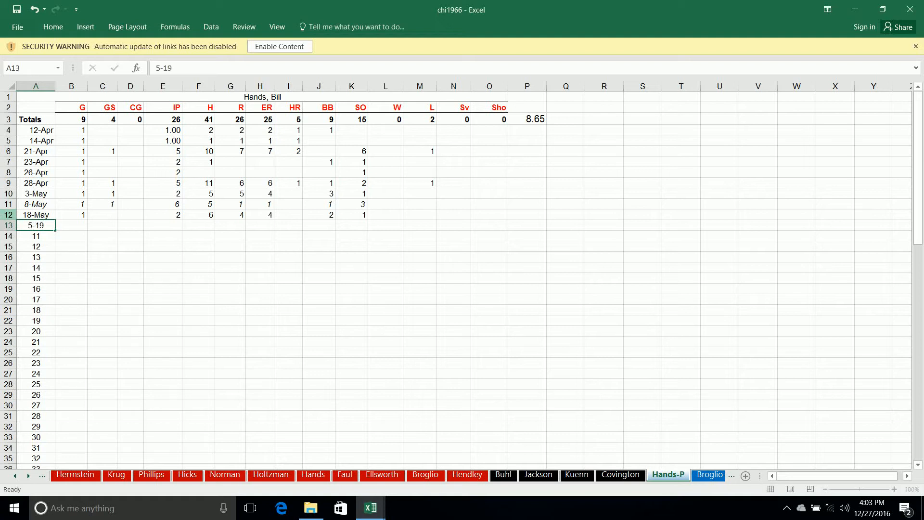
key("Tab")
type("1")
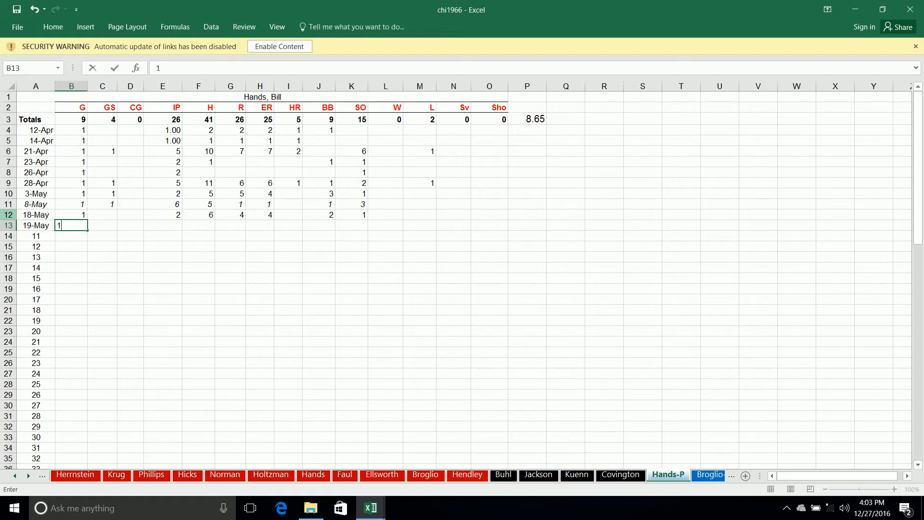
key("Tab")
type("1")
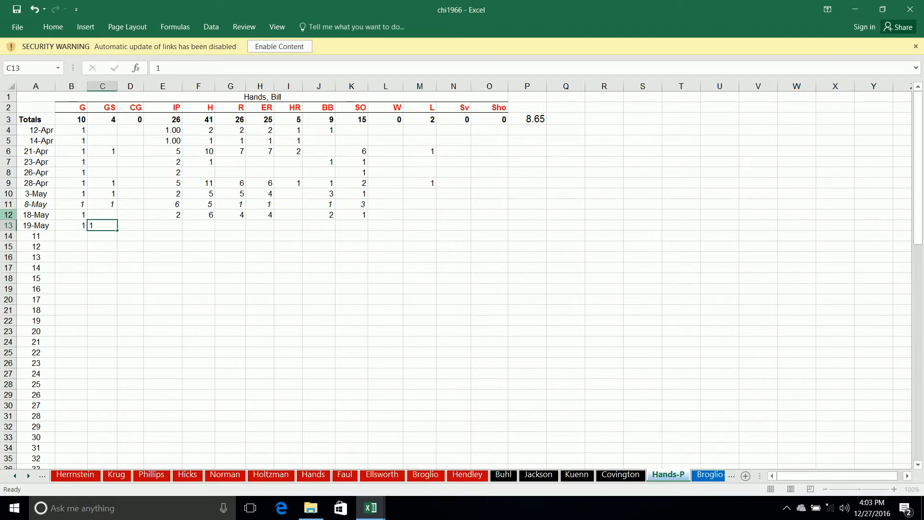
key("Tab")
key("Tab")
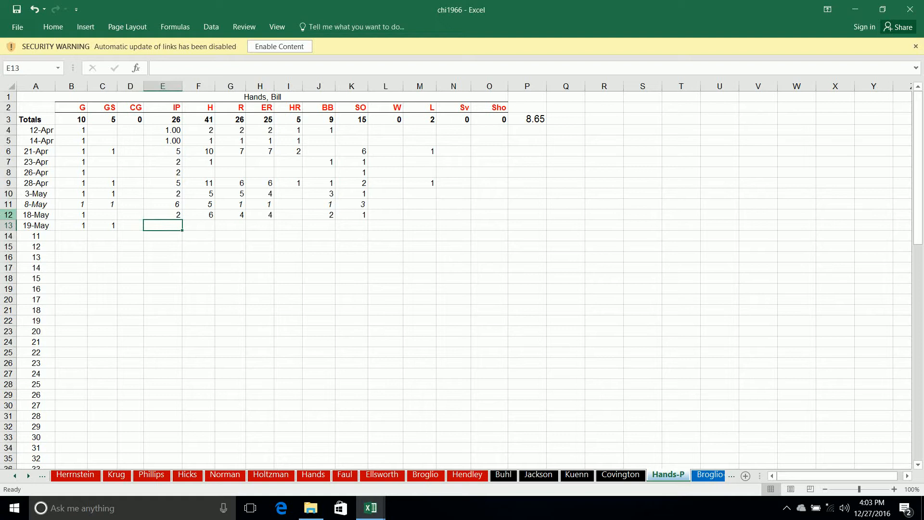
- Enter 6 innings pitched, 10 hits and 5 runs in Hands's 19-May pitching row
type("6")
key("Tab")
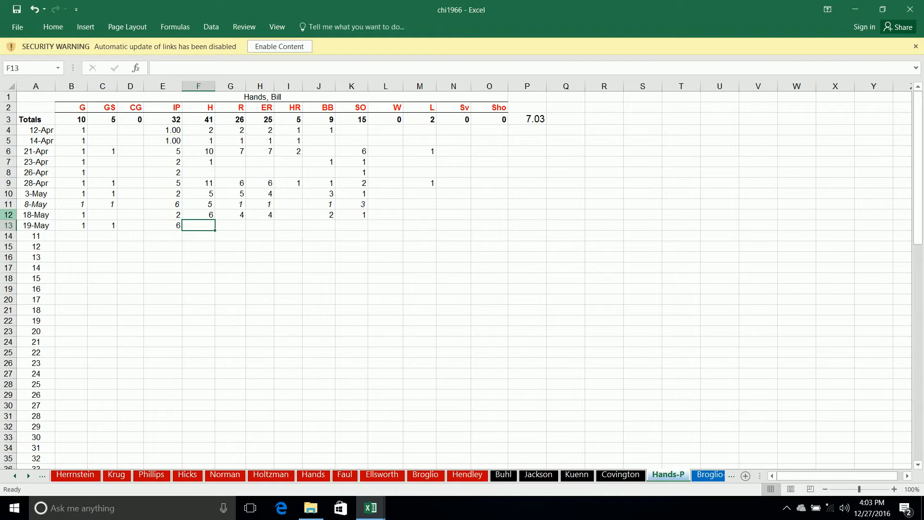
type("10")
key("Tab")
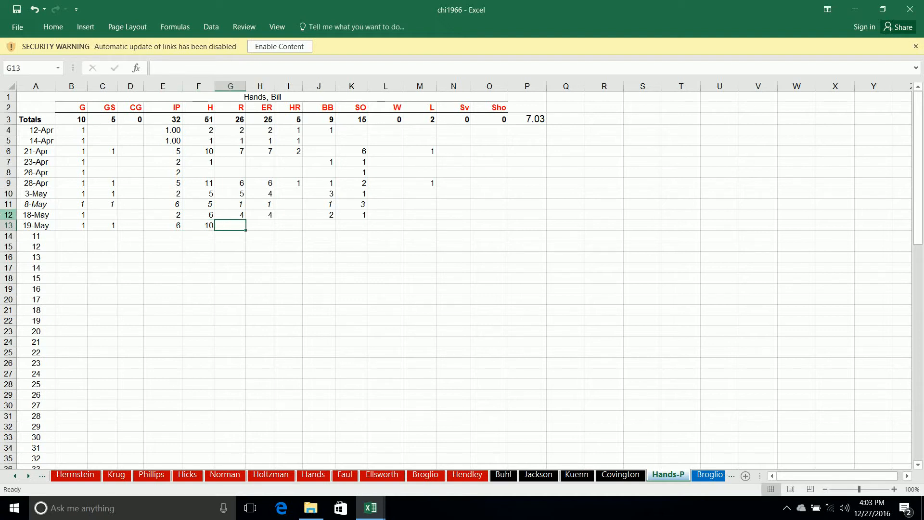
type("5")
key("Tab")
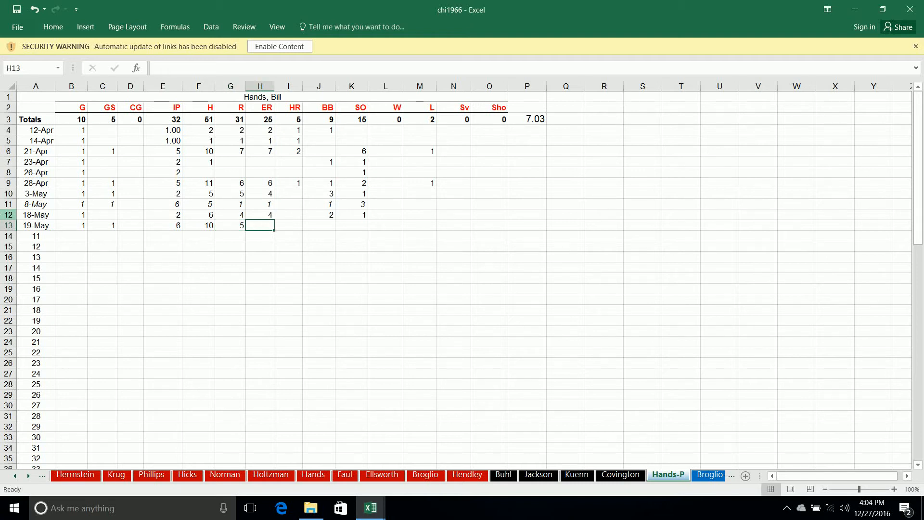
- Enter 4 earned runs, 1 home run and 1 walk in Hands's 19-May pitching row
type("4")
key("Tab")
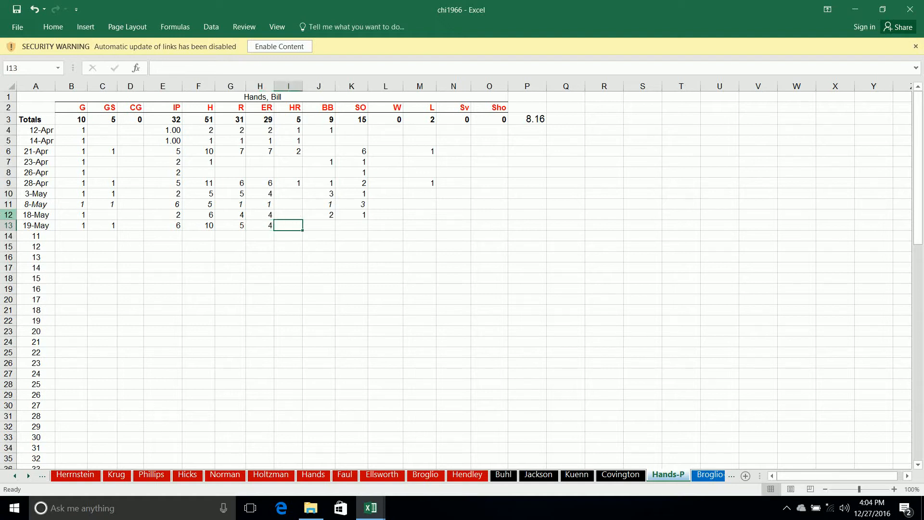
type("1")
key("Tab")
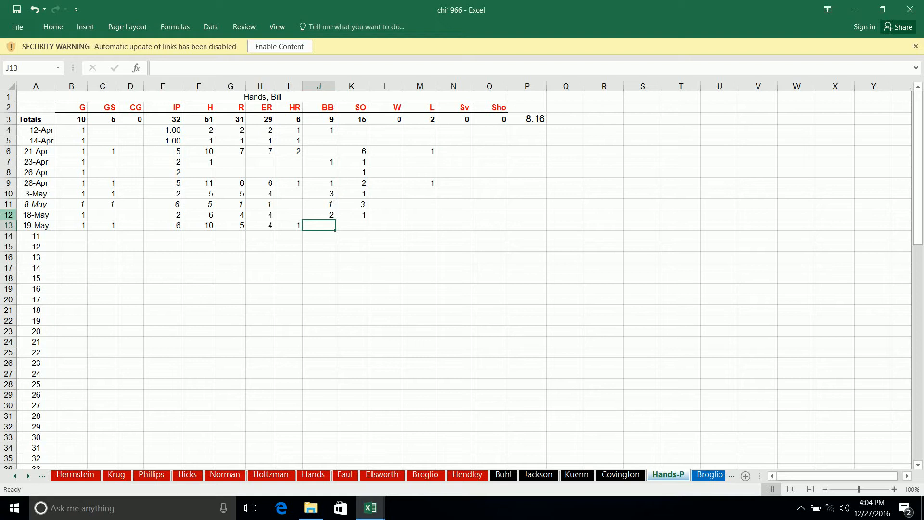
type("1")
key("Tab")
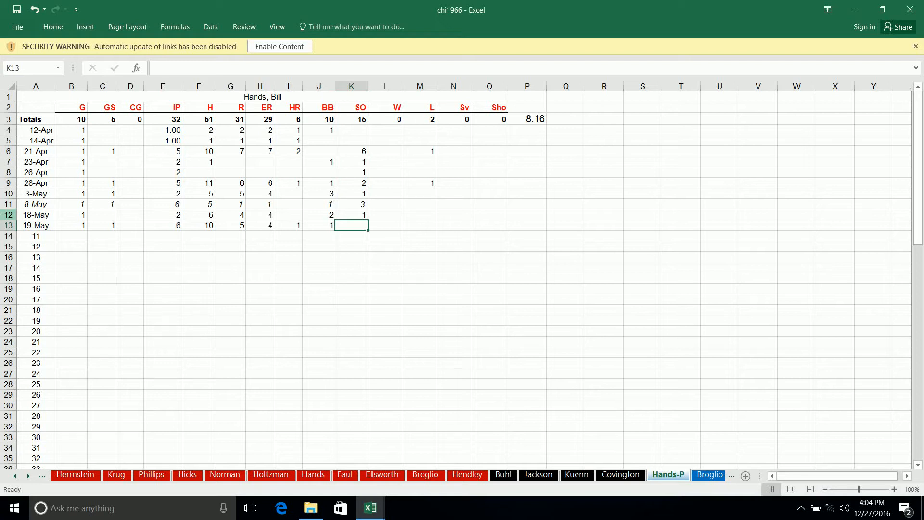
- Enter 1 strikeout in Hands's 19-May pitching row and move to the next row's date cell
type("1")
key("Tab")
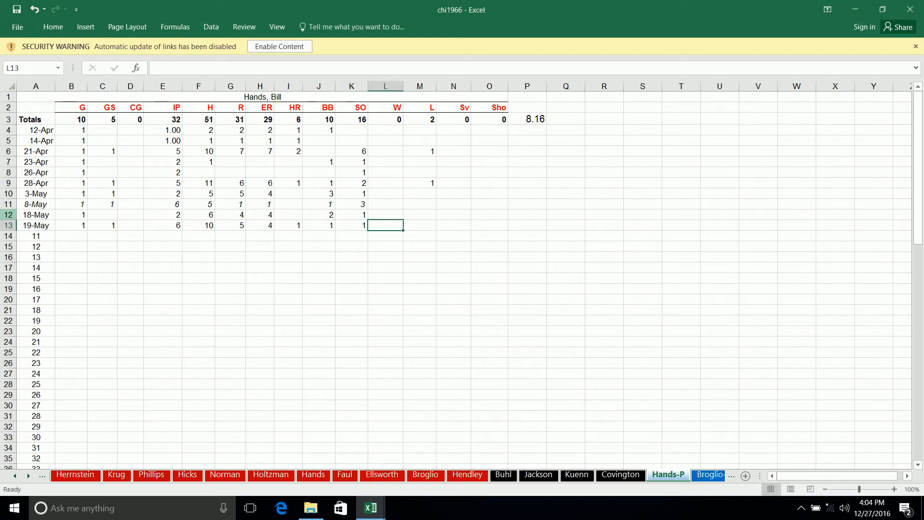
key("Down")
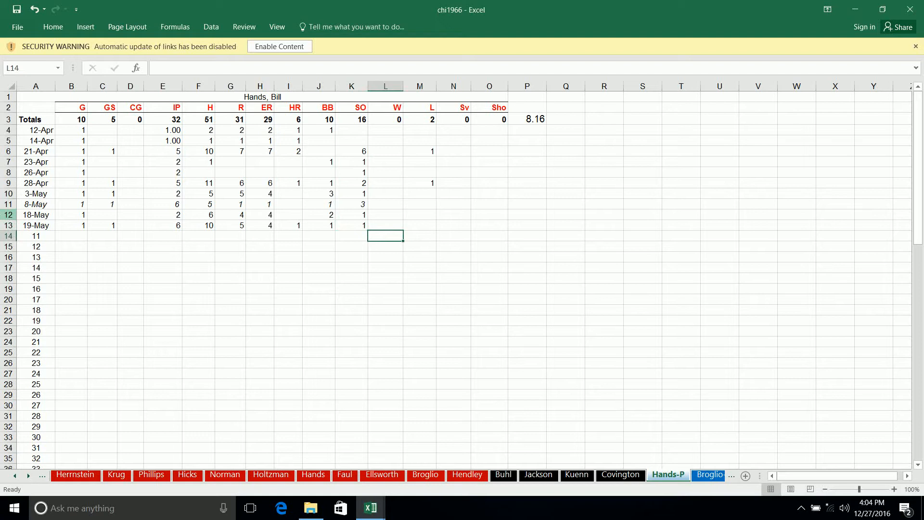
key("Home")
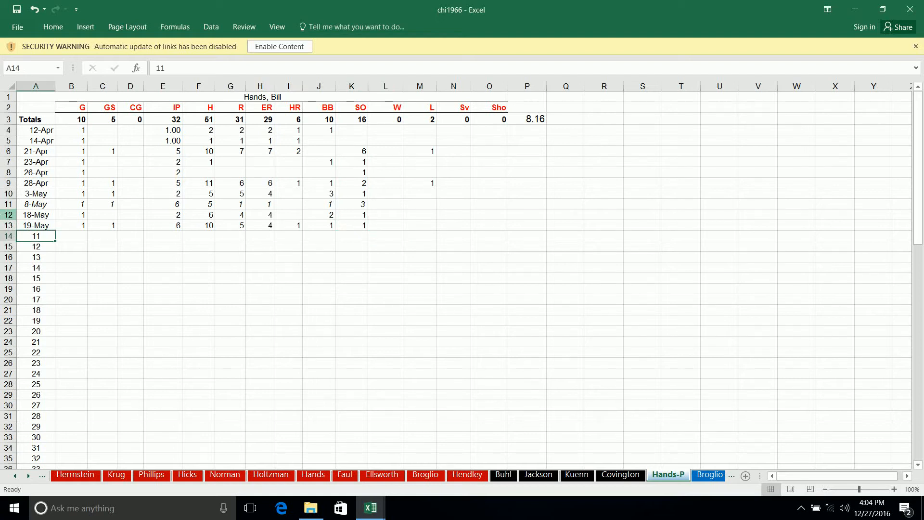
- On the Hendley-P pitching sheet, start a 5-19 entry in row 12 with 1 game
key("ctrl+Page_Down")
key("ctrl+Page_Down")
key("ctrl+Page_Down")
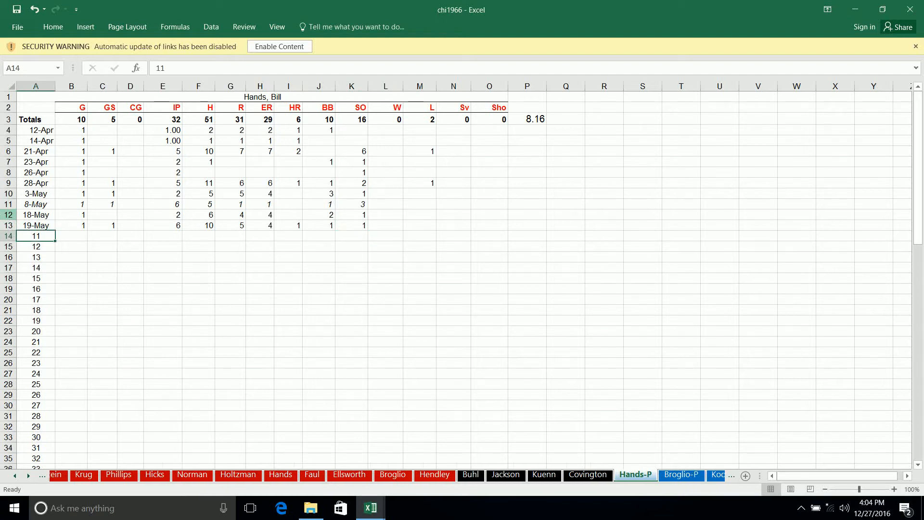
key("ctrl+Page_Down")
key("ctrl+Page_Down")
key("ctrl+Page_Down")
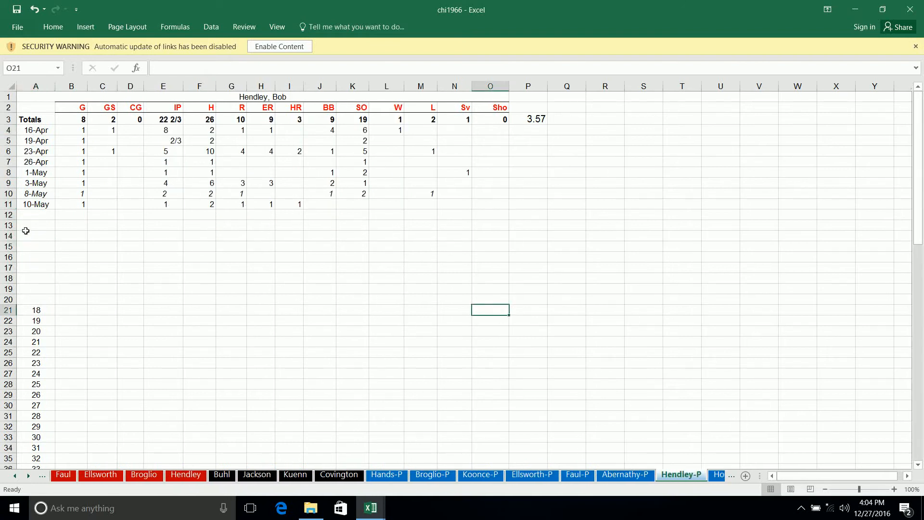
left_click(36, 215)
type("5-19")
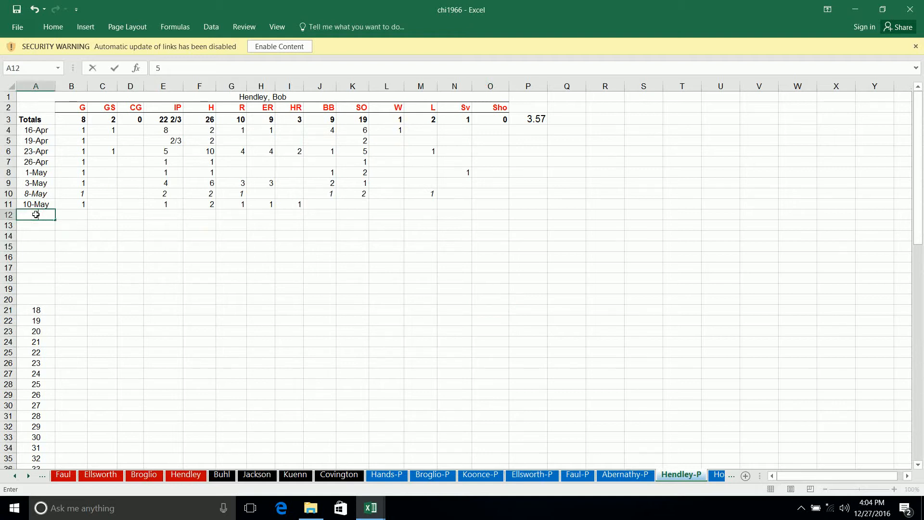
key("Tab")
type("1")
- Enter 1 inning pitched and 1 walk in Hendley's 19-May pitching row
key("Tab")
key("Tab")
key("Tab")
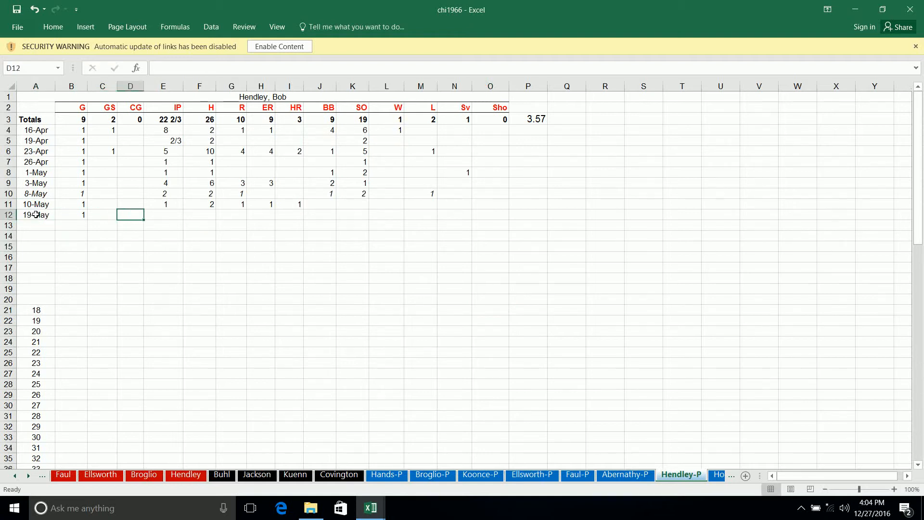
type("1")
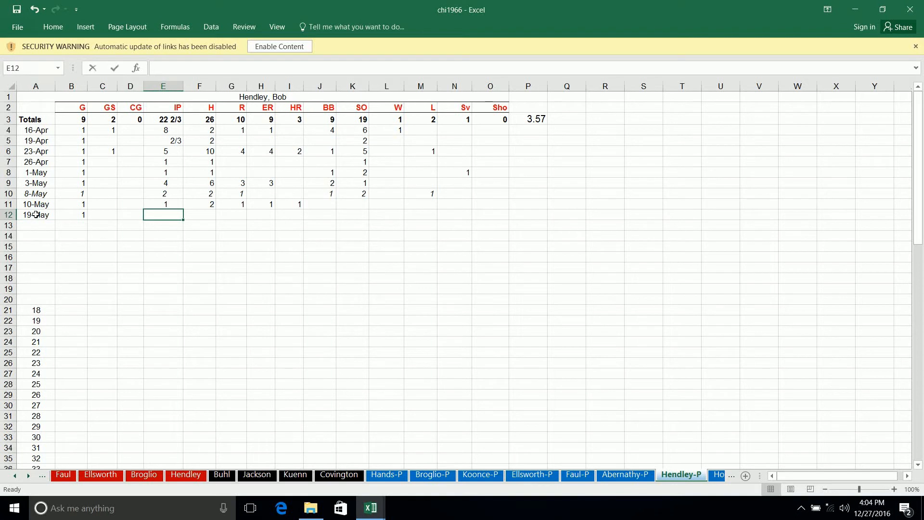
key("Tab")
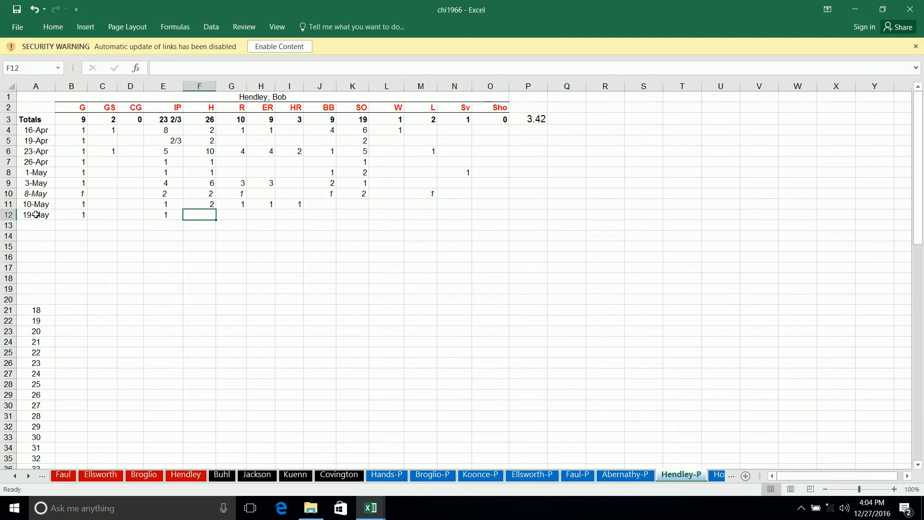
key("Tab")
key("Tab")
key("Tab")
key("Tab")
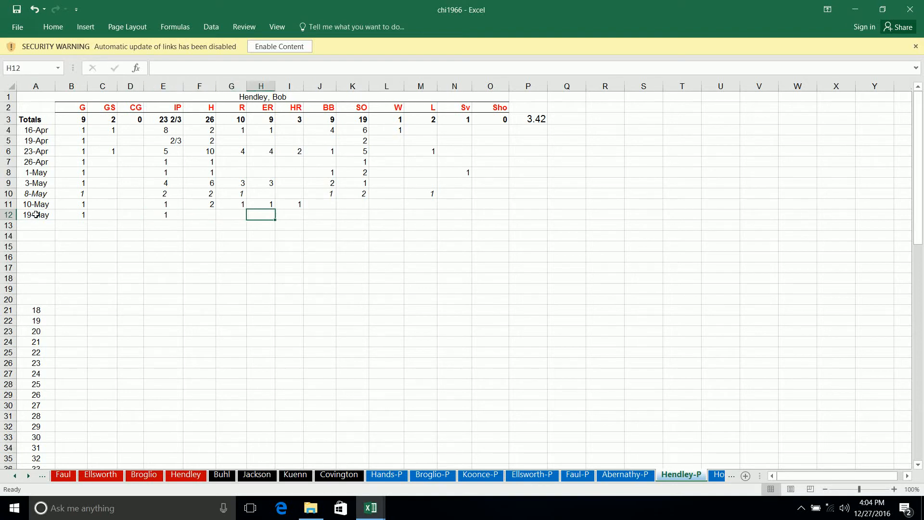
type("1")
key("Tab")
key("Tab")
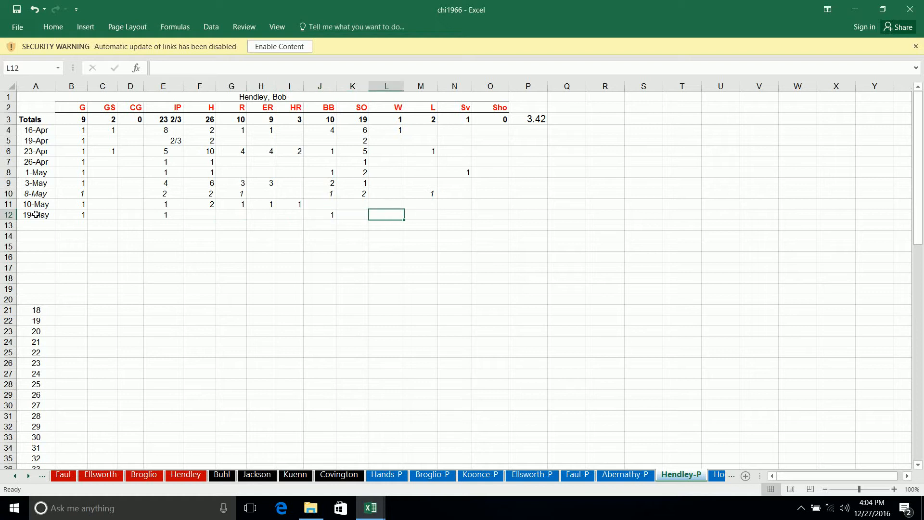
- Credit Hendley with 1 win in his 19-May pitching row and leave the row
type("1")
key("Tab")
key("Down")
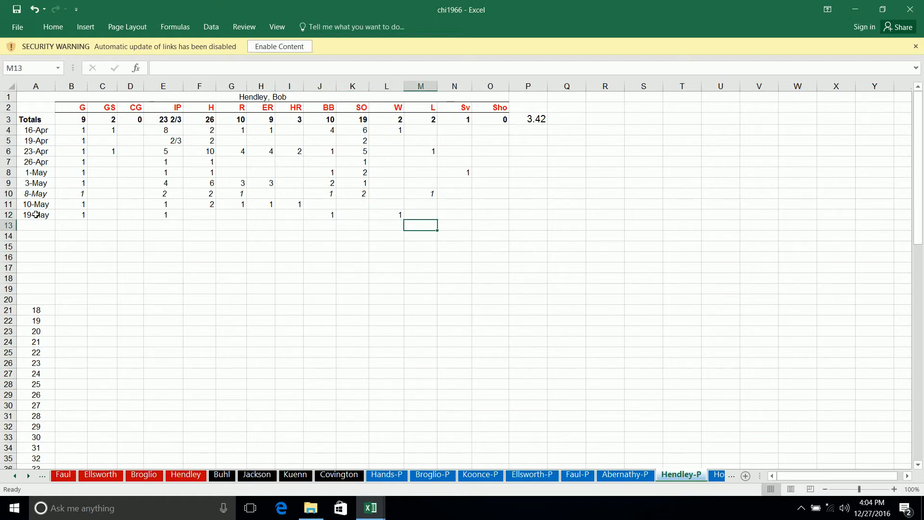
key("Home")
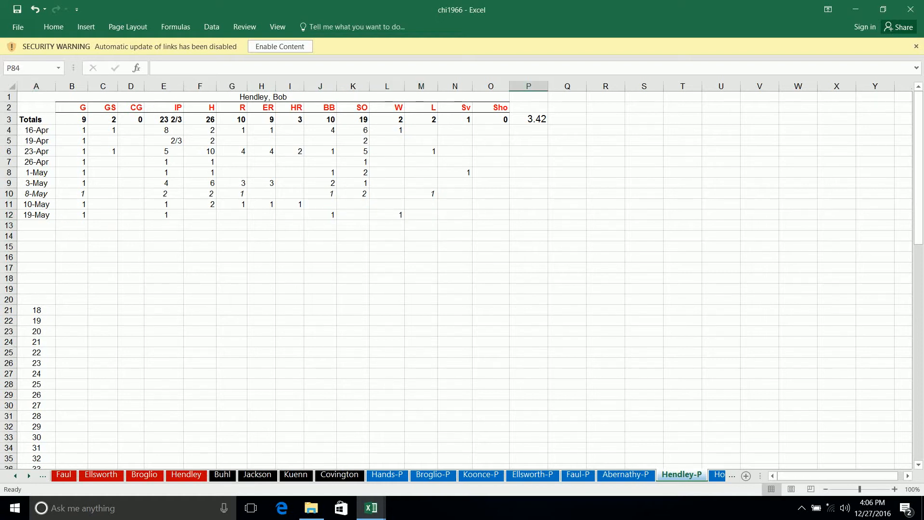
- On the Jenkins-P pitching sheet, start a 5-19 entry in row 6 with 1 game
key("ctrl+Page_Down")
key("ctrl+Page_Down")
key("ctrl+Page_Down")
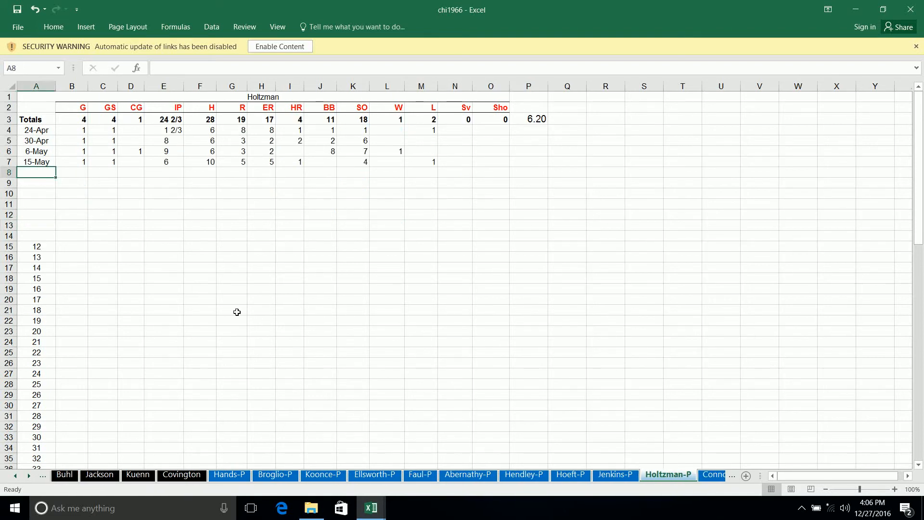
key("ctrl+Page_Up")
key("ctrl+Page_Up")
key("ctrl+Page_Down")
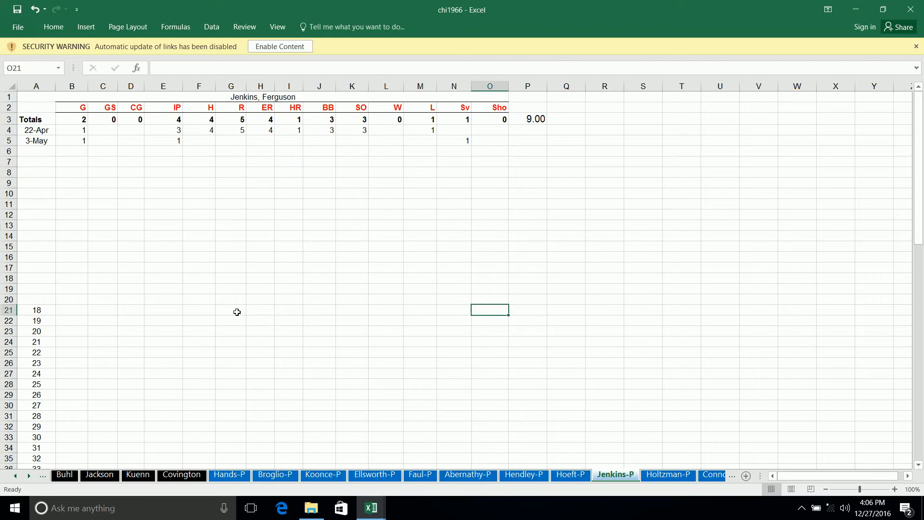
left_click(47, 147)
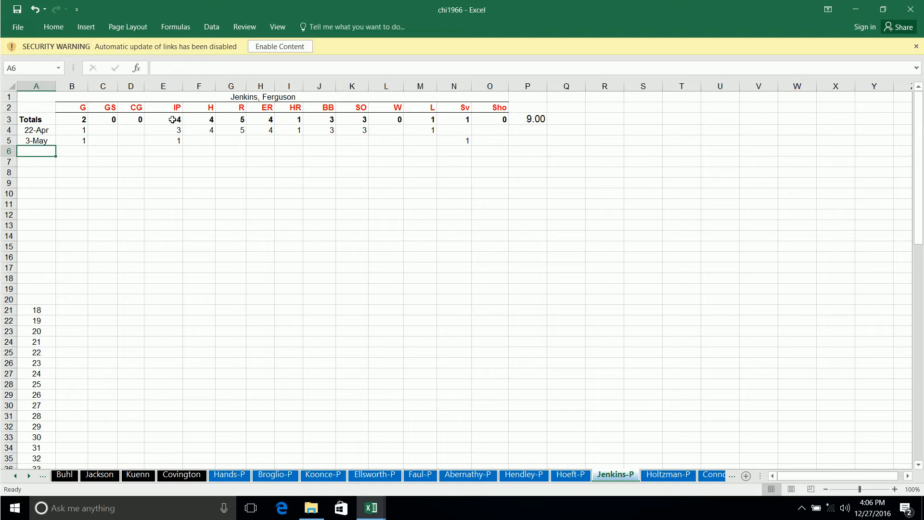
type("5-19")
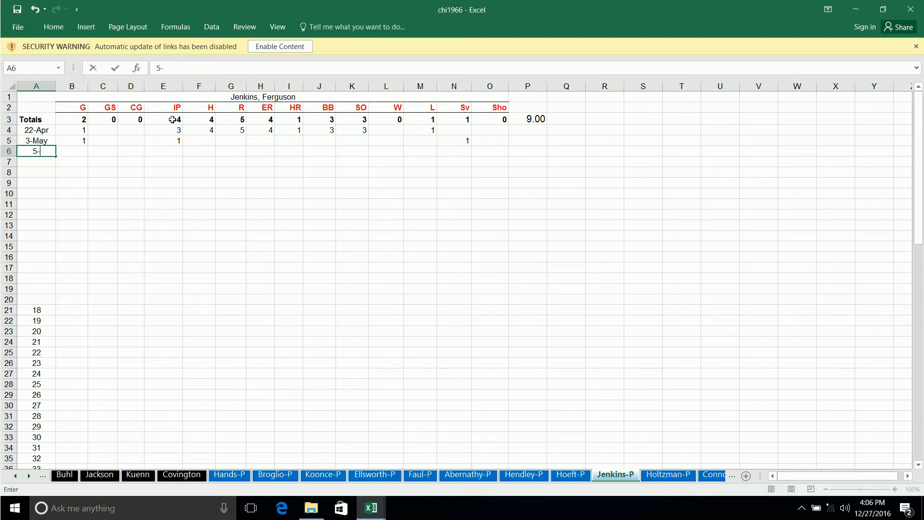
key("Tab")
type("1")
- Enter 2 innings pitched and 1 strikeout in Jenkins's 19-May pitching row
key("Tab")
key("Tab")
key("Tab")
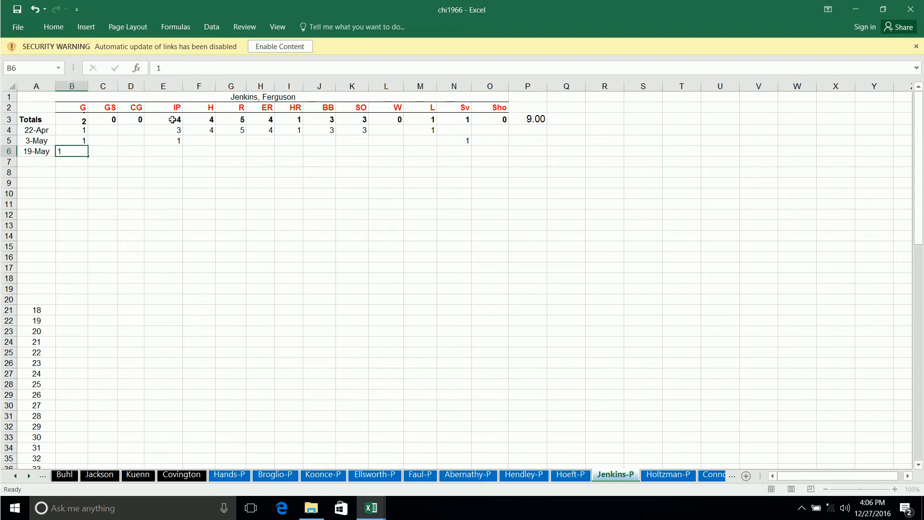
type("2")
key("Tab")
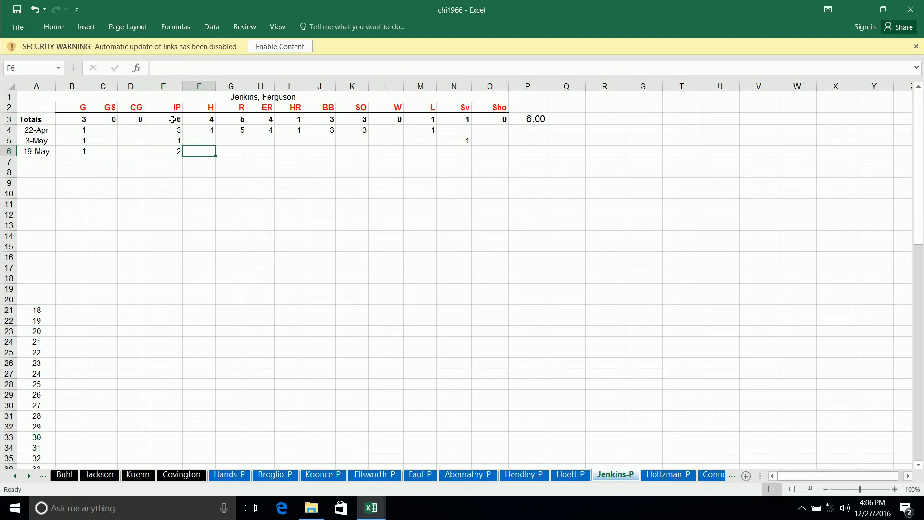
key("Tab")
key("Tab")
key("Tab")
key("Tab")
key("Tab")
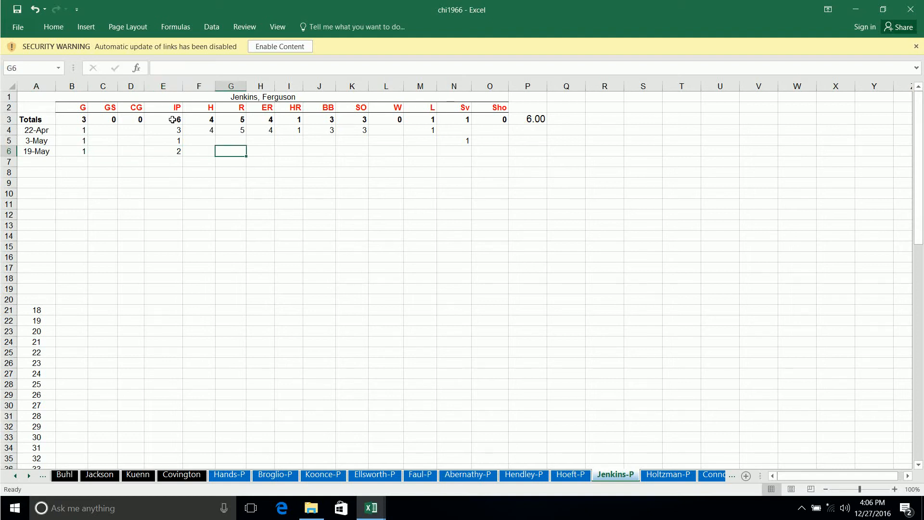
type("1")
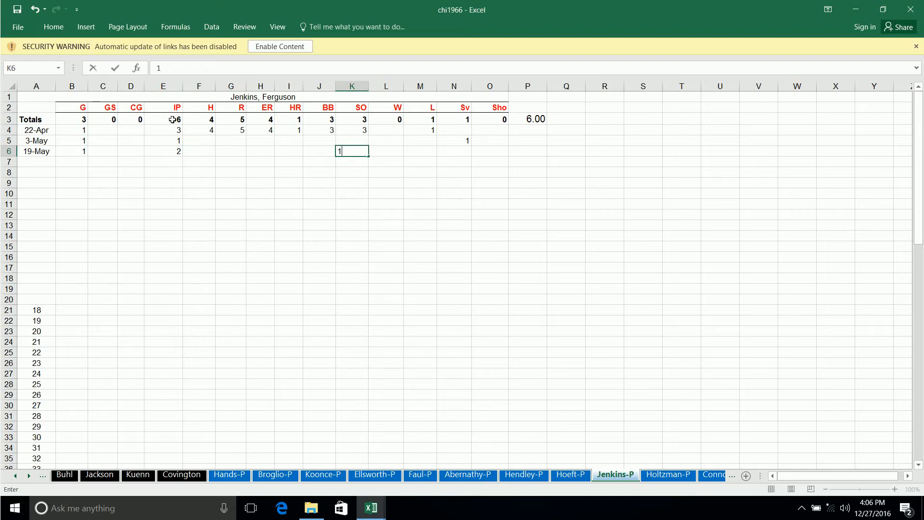
- Credit Jenkins with 1 save in his 19-May pitching row and move to the next row's date cell
key("Tab")
key("Tab")
key("Tab")
key("Tab")
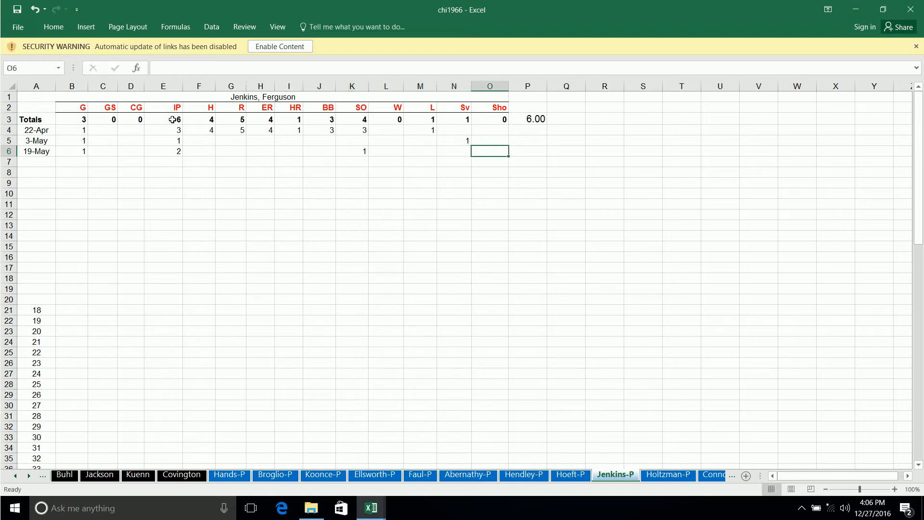
key("shift+Tab")
type("1")
key("Tab")
key("Down")
key("Home")
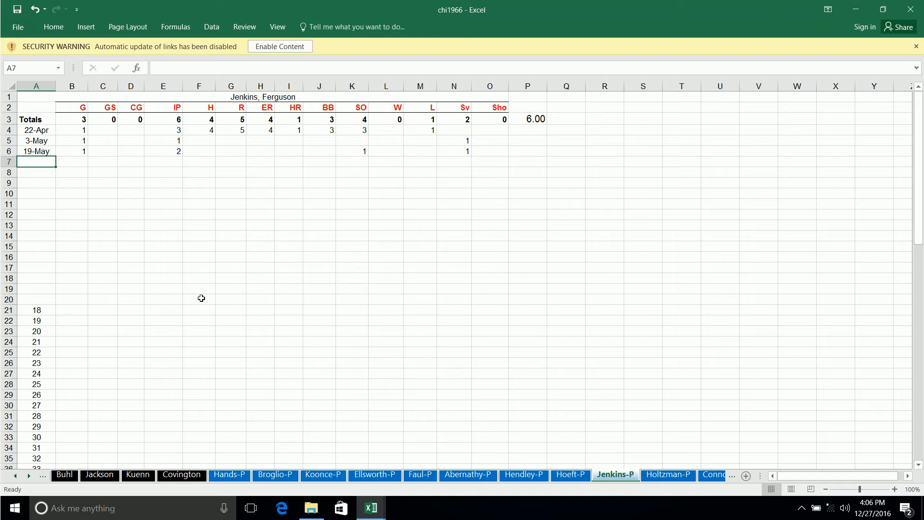
- Switch to the hou1966 workbook's Latman-P sheet and move to the date cell below the 19-May row
mouse_move(371, 508)
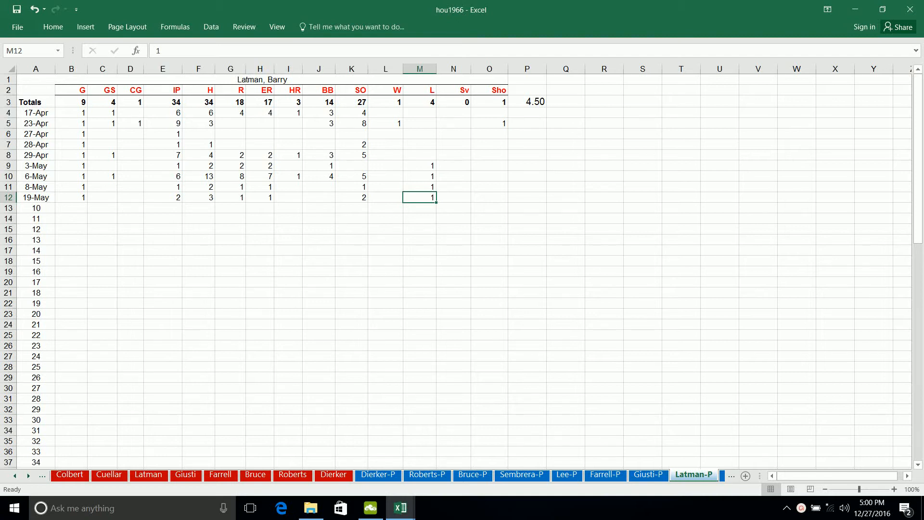
key("Left")
key("Right")
key("Down")
key("Home")
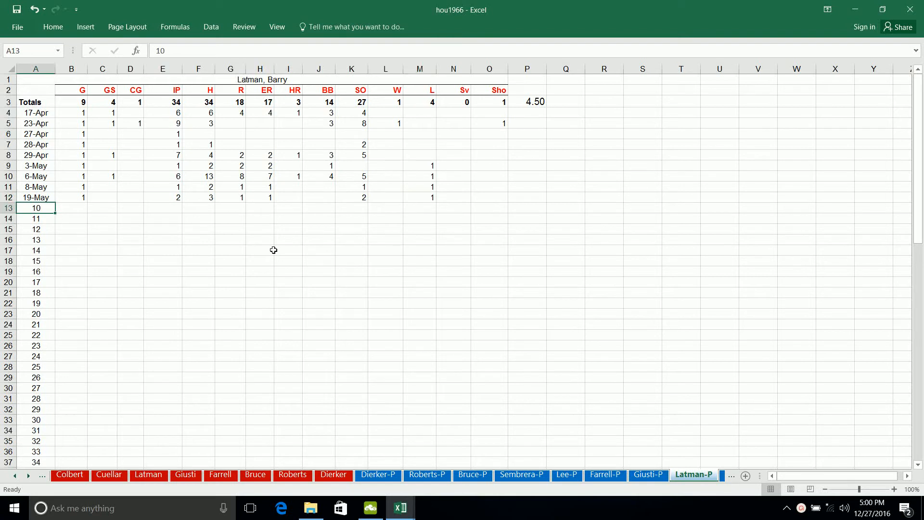
- Go back through the player sheets to the Hou team sheet and examine Dierker's pitching line through his ERA
key("ctrl+Page_Up")
key("ctrl+Page_Up")
key("ctrl+Page_Up")
key("ctrl+Page_Up")
key("ctrl+Page_Up")
key("ctrl+Page_Up")
key("ctrl+Page_Up")
key("ctrl+Page_Up")
key("ctrl+Page_Up")
key("ctrl+Page_Up")
key("ctrl+Page_Up")
key("ctrl+Page_Up")
key("ctrl+Page_Up")
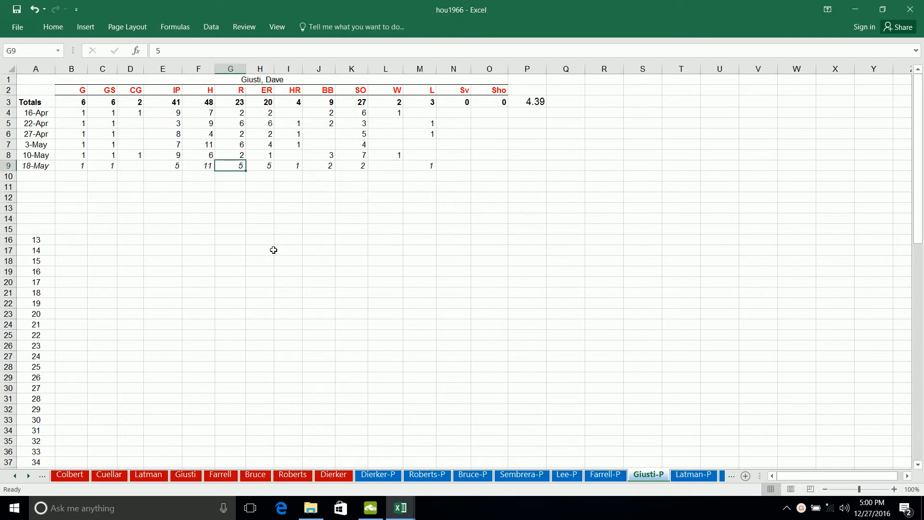
key("ctrl+Page_Up")
key("ctrl+Page_Up")
key("ctrl+Page_Up")
key("ctrl+Page_Up")
key("ctrl+Page_Up")
key("ctrl+Page_Up")
key("ctrl+Page_Up")
key("ctrl+Page_Up")
key("ctrl+Page_Up")
key("ctrl+Page_Up")
key("ctrl+Page_Up")
key("ctrl+Page_Up")
key("ctrl+Page_Up")
key("ctrl+Page_Up")
key("ctrl+Page_Up")
key("ctrl+Page_Up")
key("ctrl+Page_Up")
key("ctrl+Page_Up")
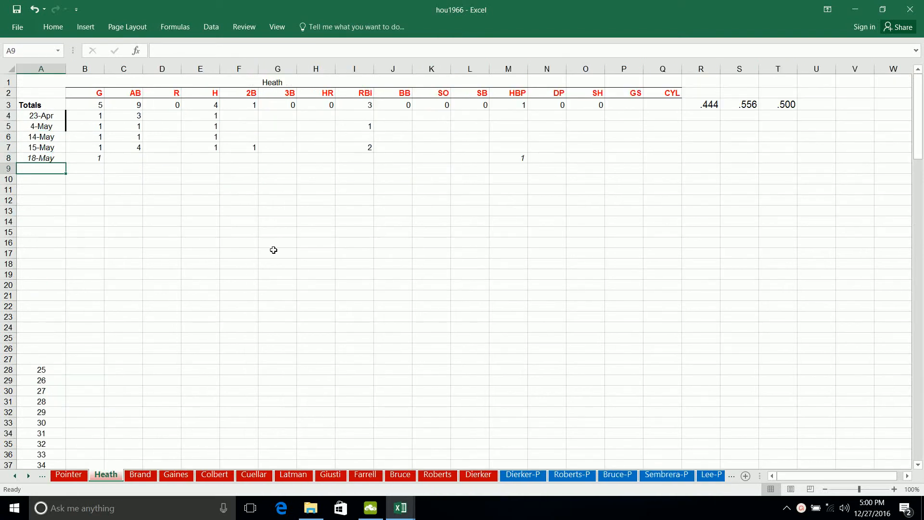
key("ctrl+Page_Up")
key("ctrl+Page_Up")
key("ctrl+Page_Up")
key("ctrl+Page_Up")
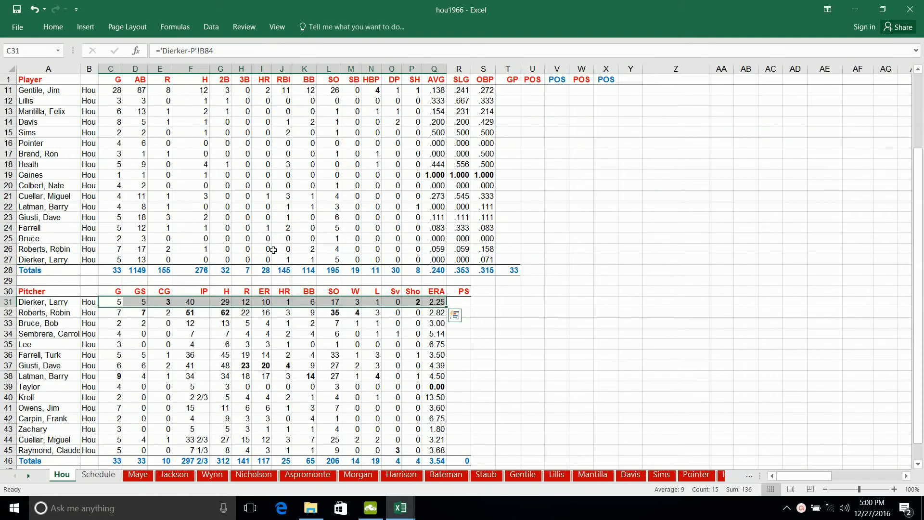
key("ctrl+Right")
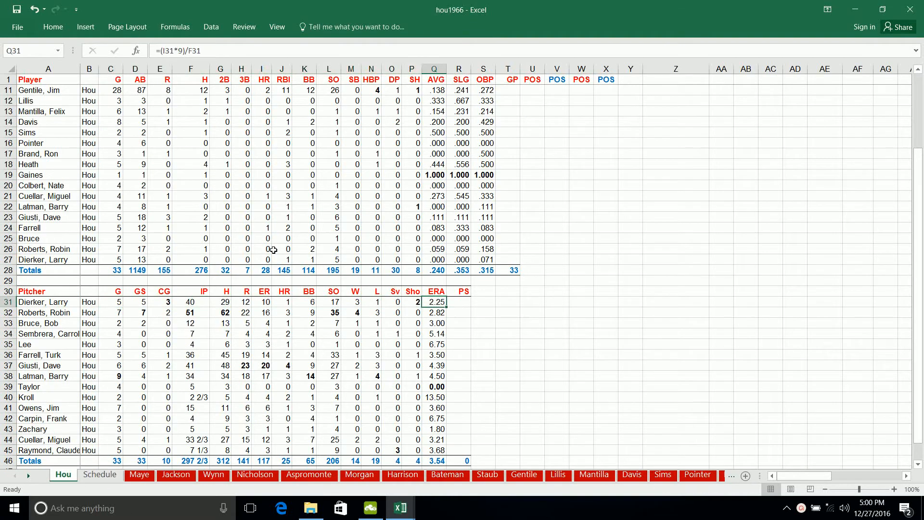
- Review the Schedule sheet's game results from the season start through 5/19/1966, then return to Latman's batting line on the Hou sheet
key("ctrl+Page_Down")
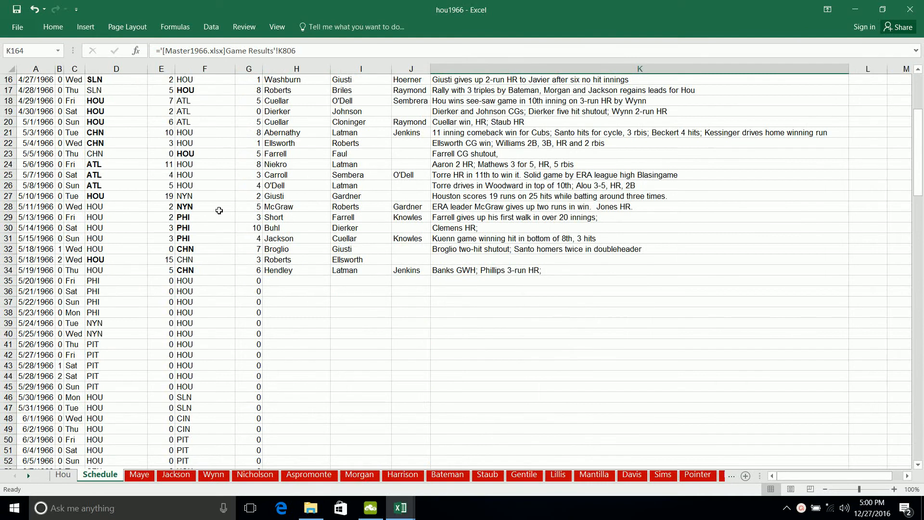
scroll(219, 211, "up", 5)
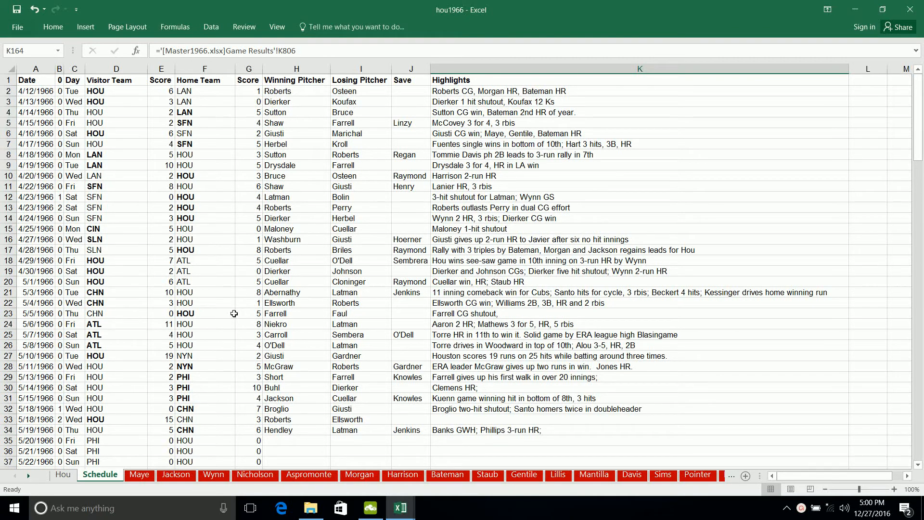
key("ctrl+Page_Up")
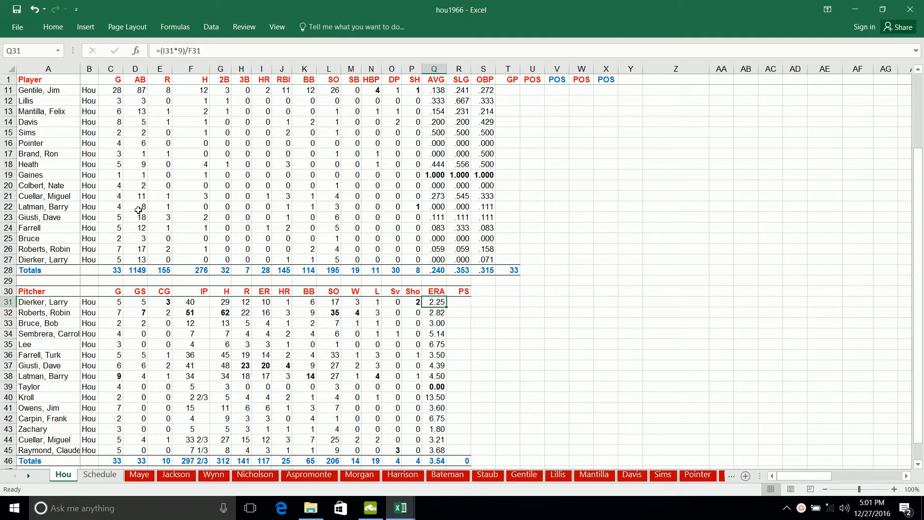
left_click(151, 206)
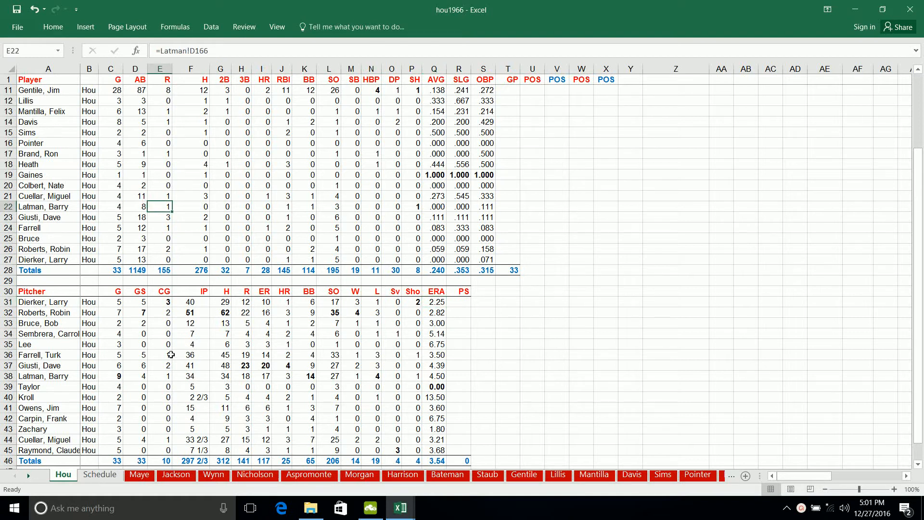
- Compare Maye's totals from G to SH on his own sheet with his batting line on the Hou team sheet
left_click(139, 475)
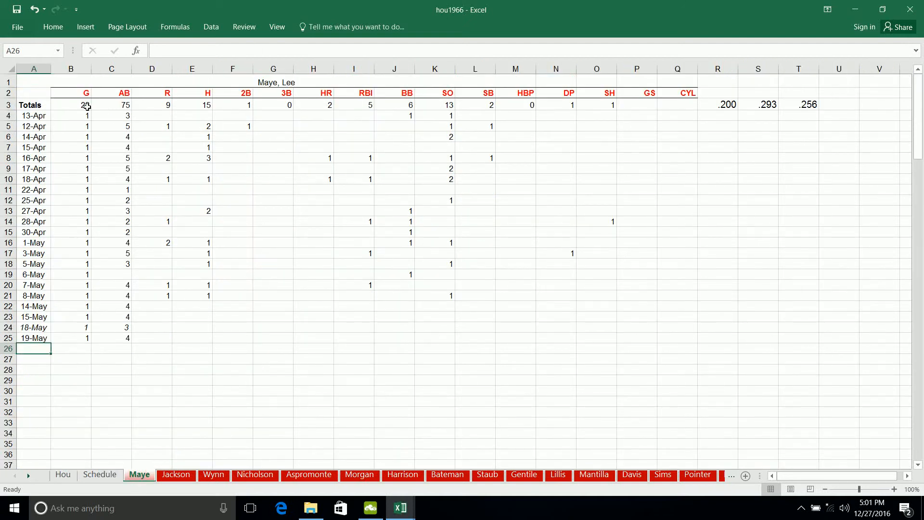
left_click_drag(87, 106, 610, 105)
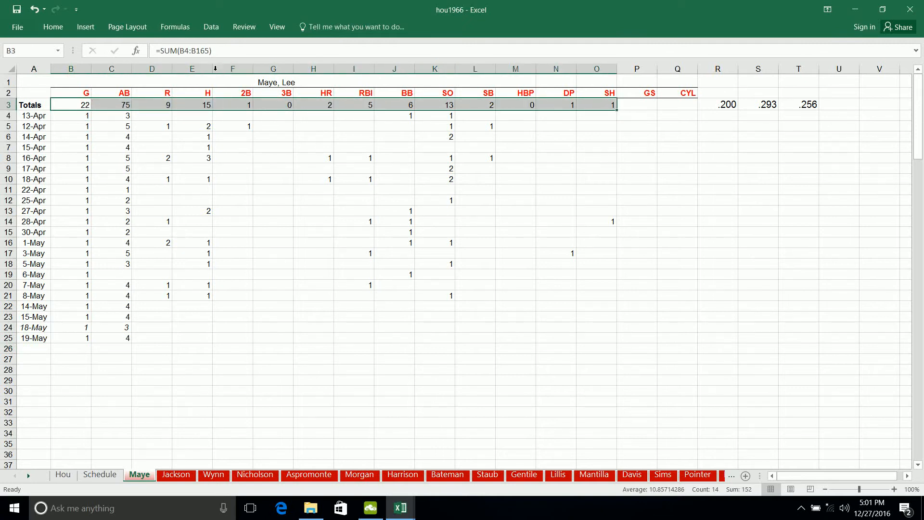
left_click(64, 475)
scroll(157, 194, "up", 1)
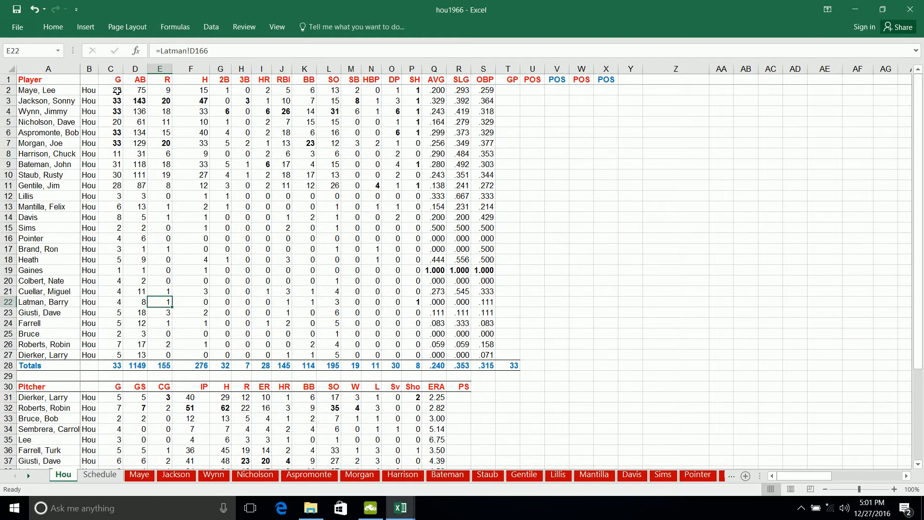
left_click_drag(118, 91, 409, 94)
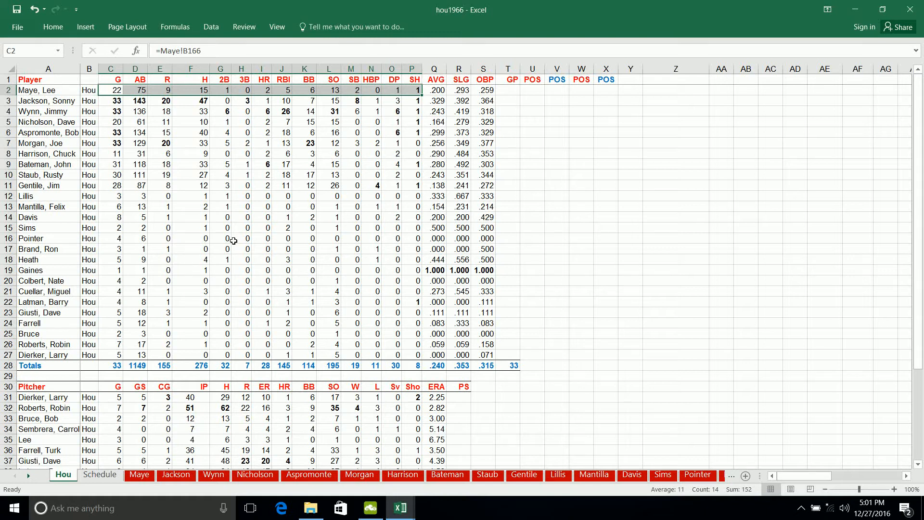
scroll(234, 241, "down", 4)
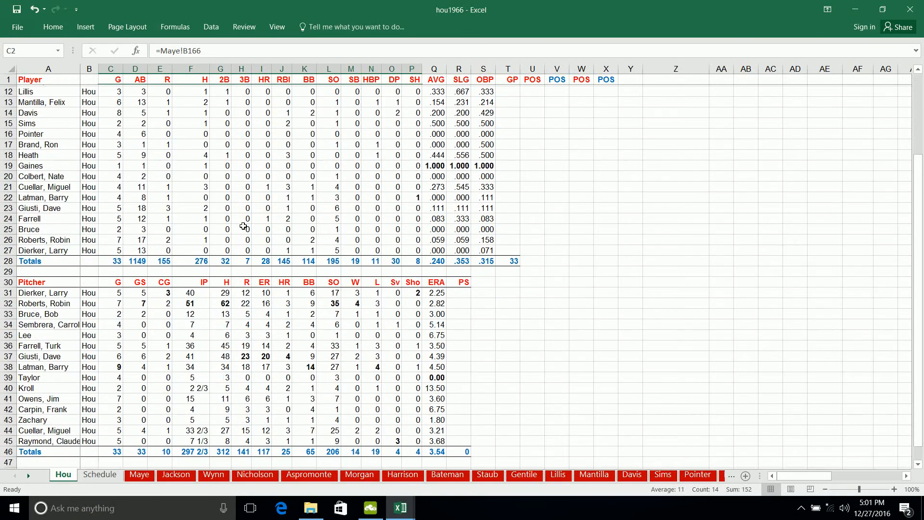
- Examine Gaines's AVG, SLG and OBP on the Hou team sheet
scroll(227, 315, "up", 4)
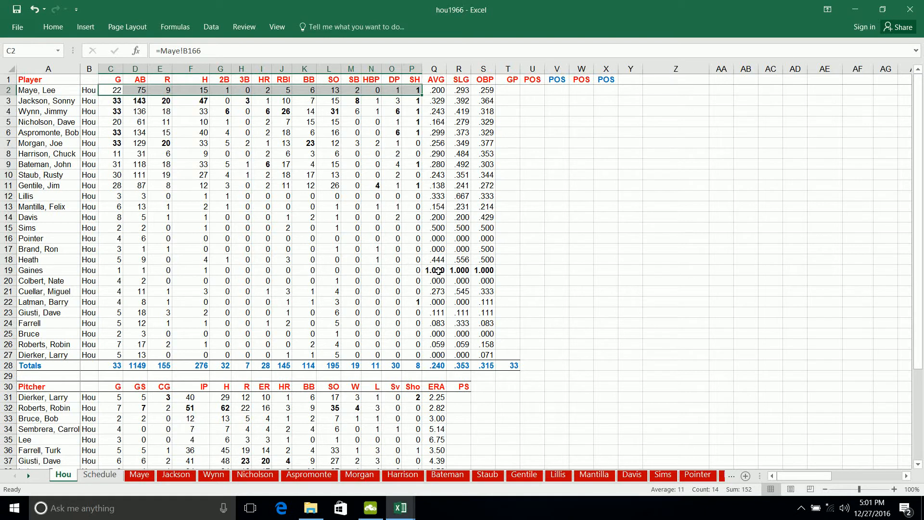
left_click_drag(438, 270, 490, 271)
type("1.000\t1.000\t1.000")
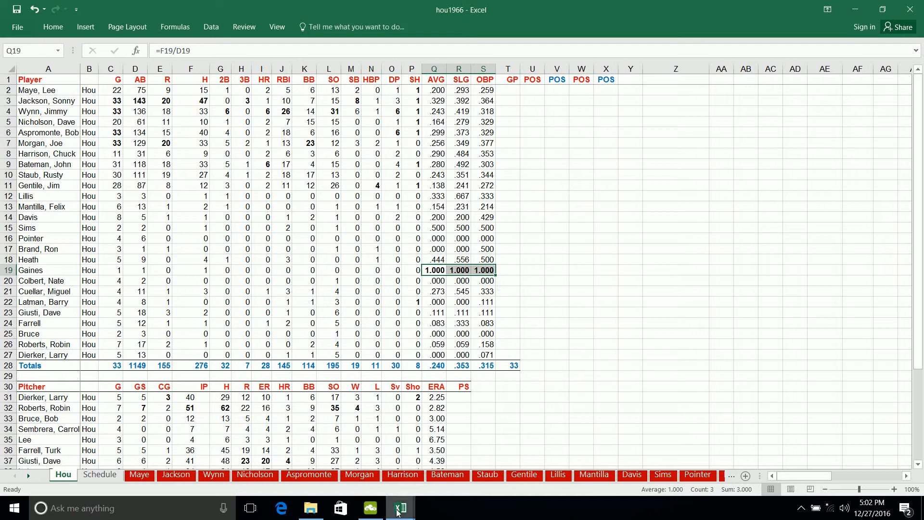
- Switch to the Master1966 workbook's Team Stats sheet and compare the hitting strikeout total with the pitching strikeout total
mouse_move(398, 512)
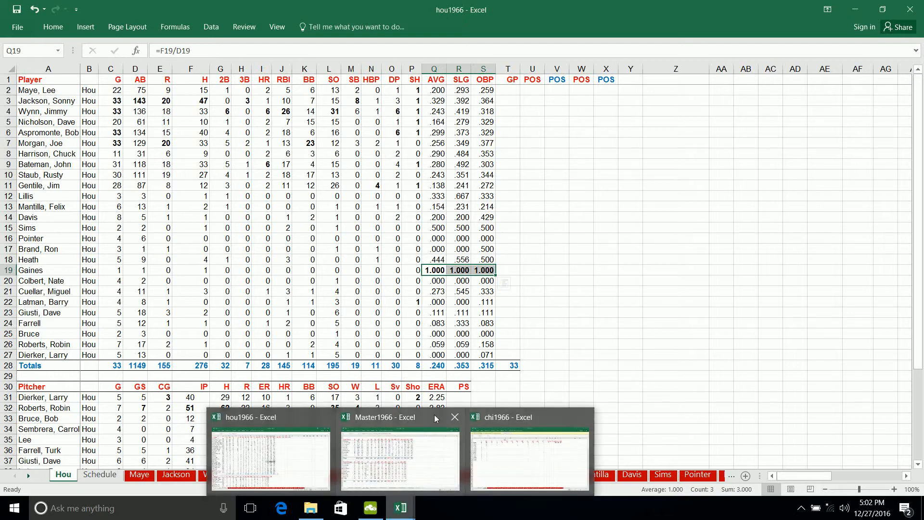
mouse_move(398, 443)
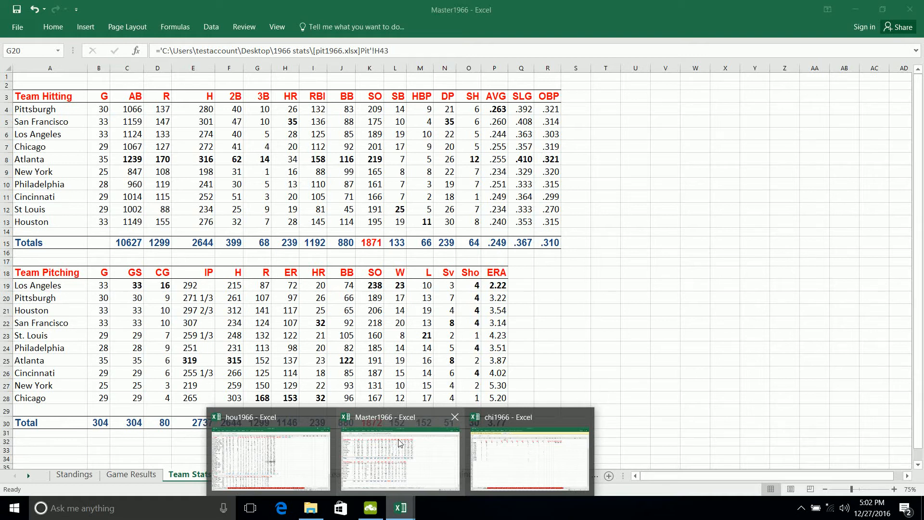
left_click(389, 442)
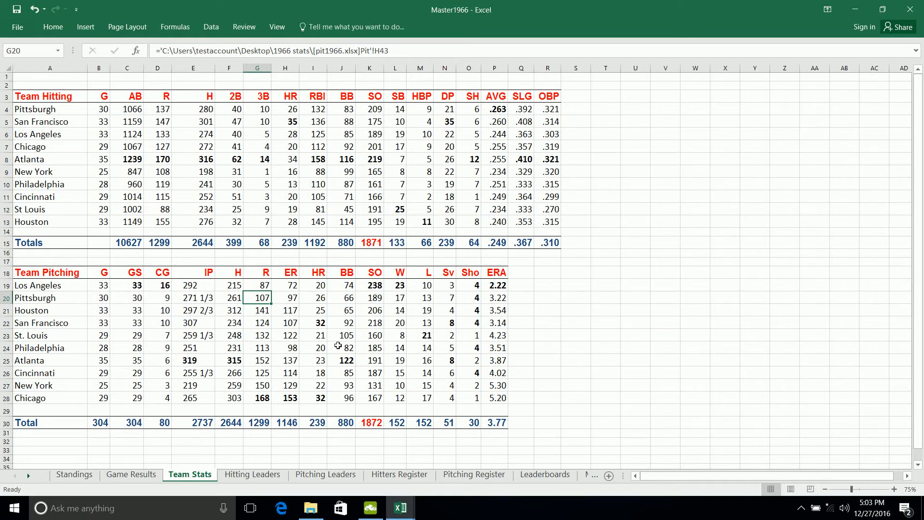
left_click(368, 246)
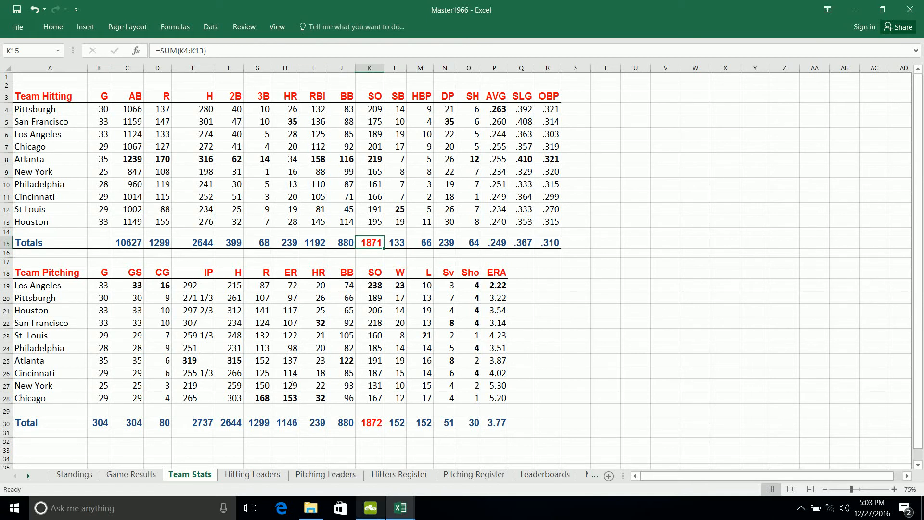
- In the chi1966 workbook, enter 1 strikeout in Williams's 19-May row and save the workbook
left_click(400, 507)
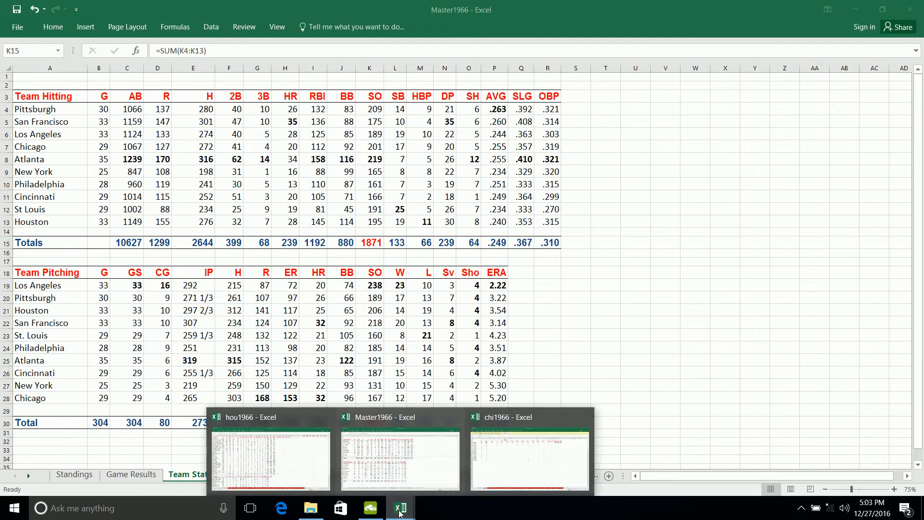
left_click(503, 460)
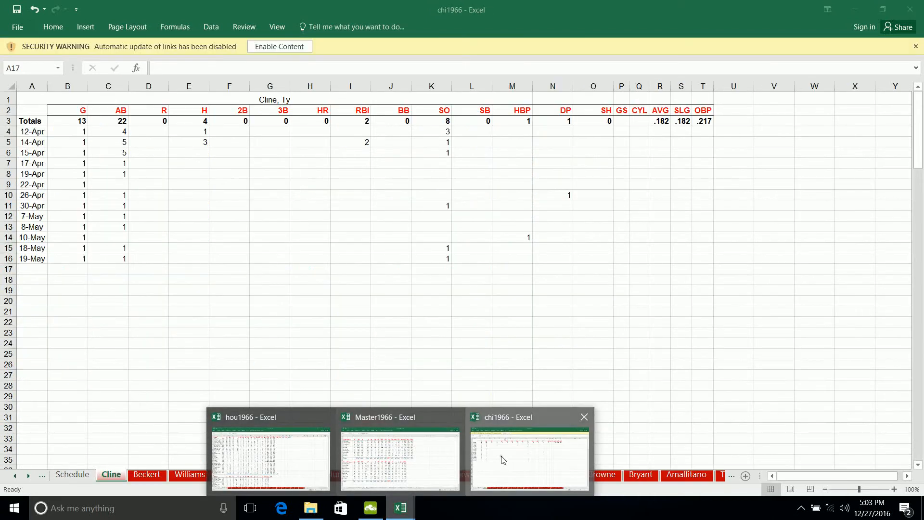
left_click(181, 478)
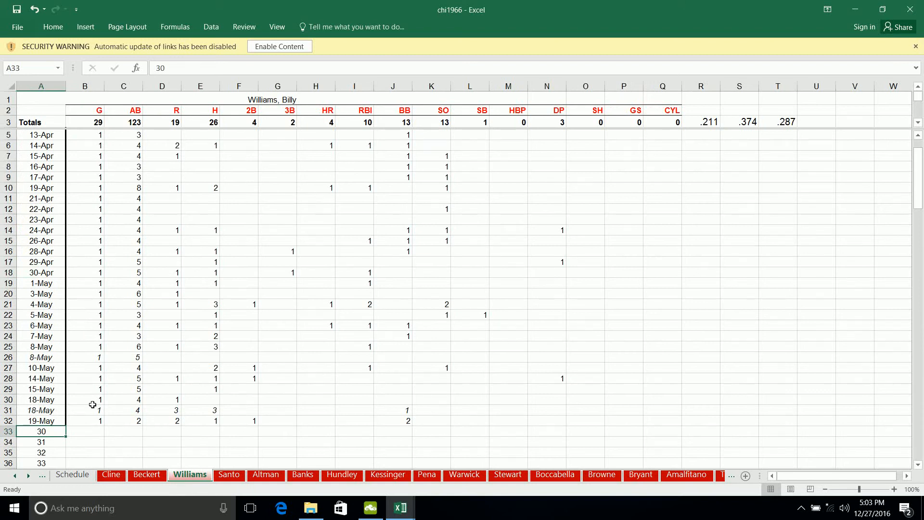
left_click(440, 424)
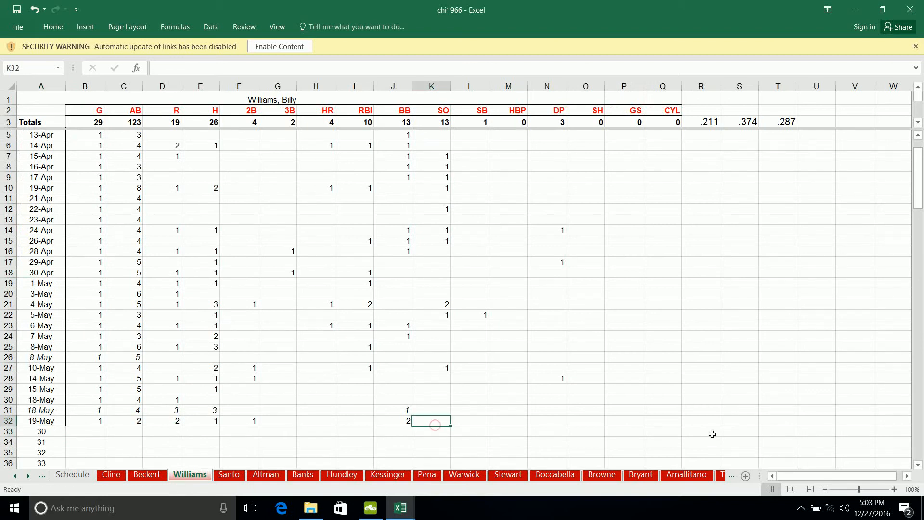
type("1")
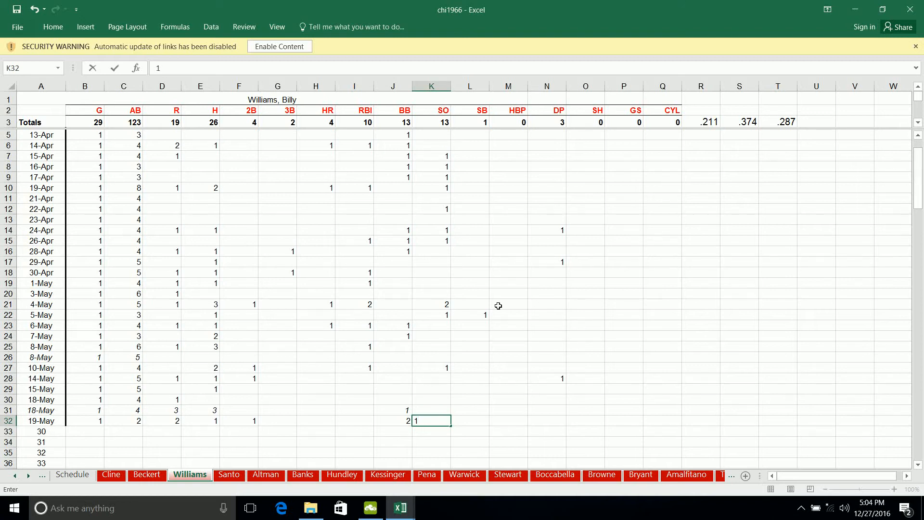
key("Tab")
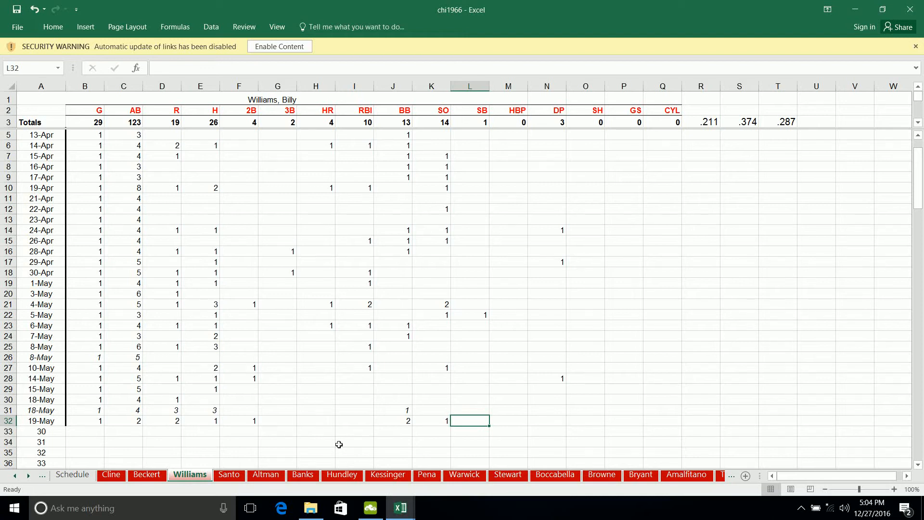
left_click(22, 8)
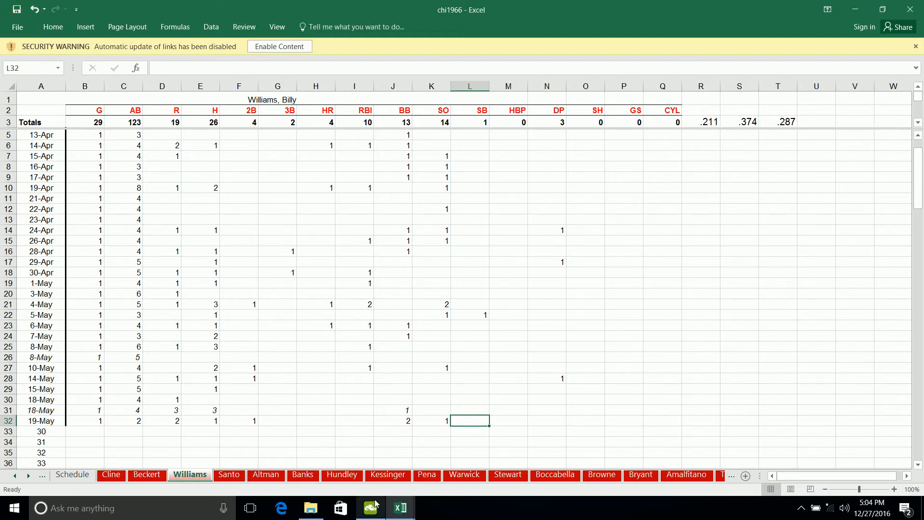
- Sort Master1966's current National League standings by Pct. largest to smallest, GB smallest to largest, and Wins largest to smallest
mouse_move(407, 517)
left_click(392, 461)
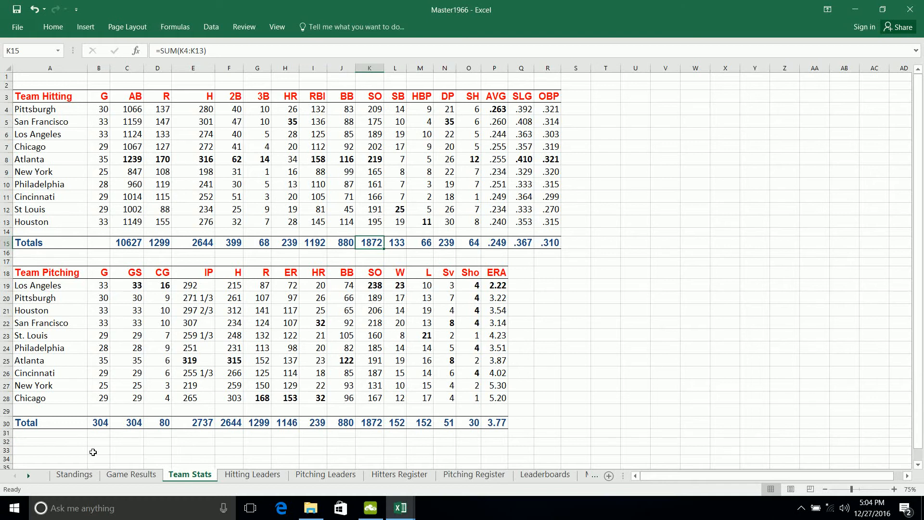
left_click(84, 478)
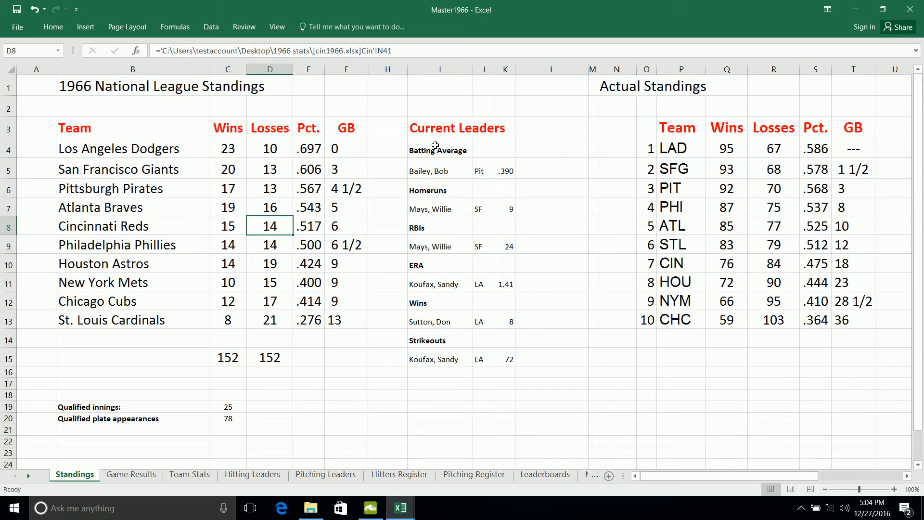
left_click(215, 27)
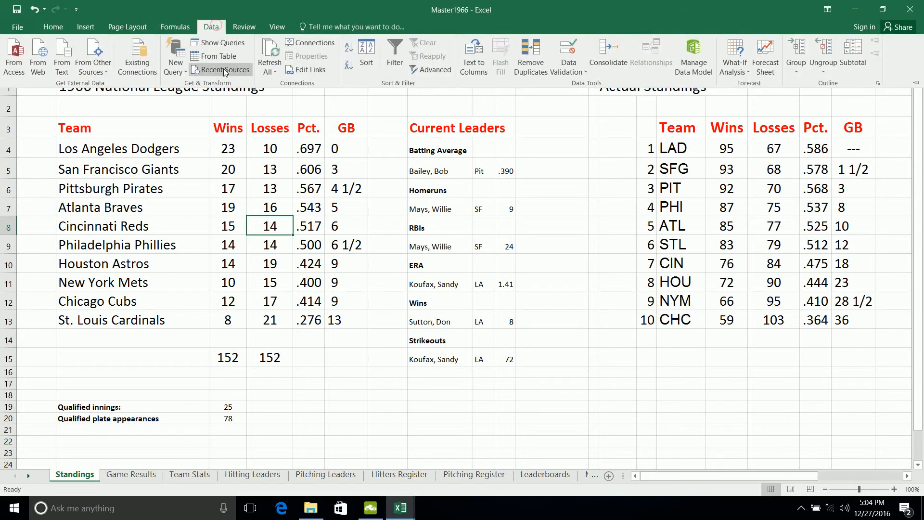
left_click(363, 53)
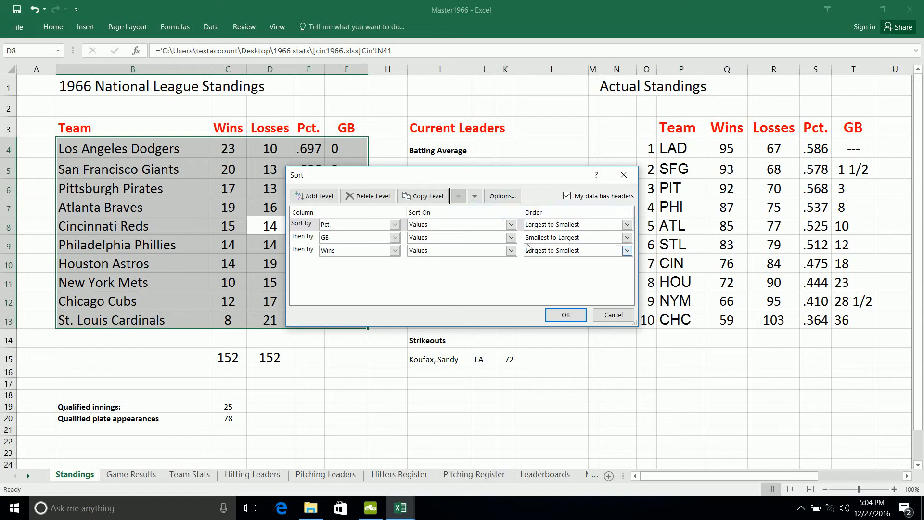
left_click(567, 315)
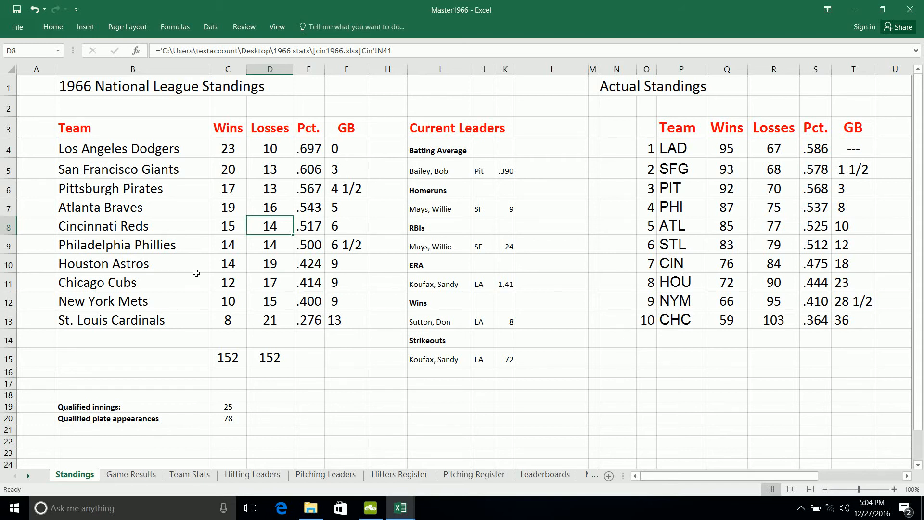
- Inspect the source of the New York Mets' wins, and check the pitching win and loss totals on chi1966's Chi sheet
left_click(224, 301)
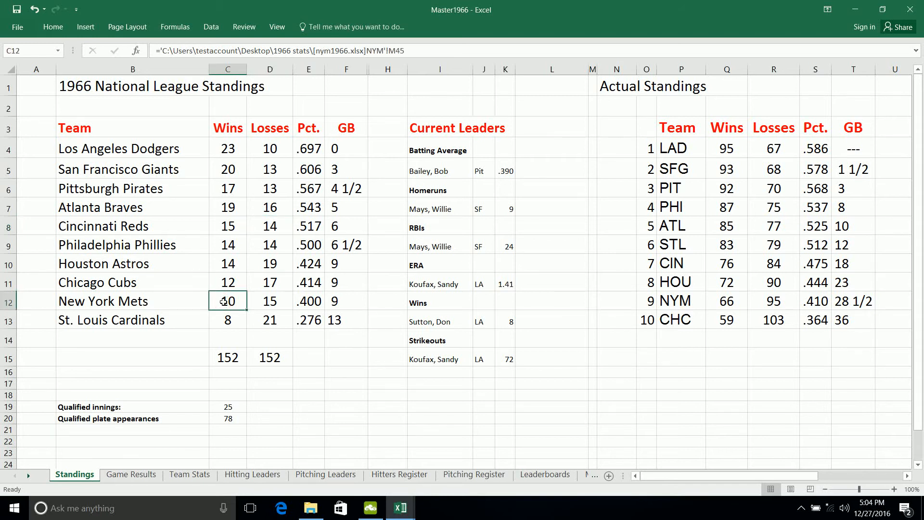
mouse_move(399, 513)
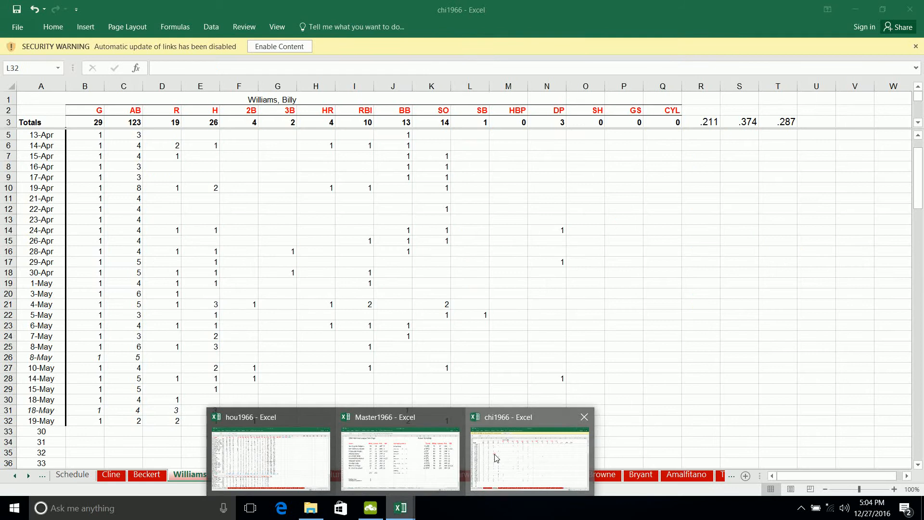
left_click(494, 453)
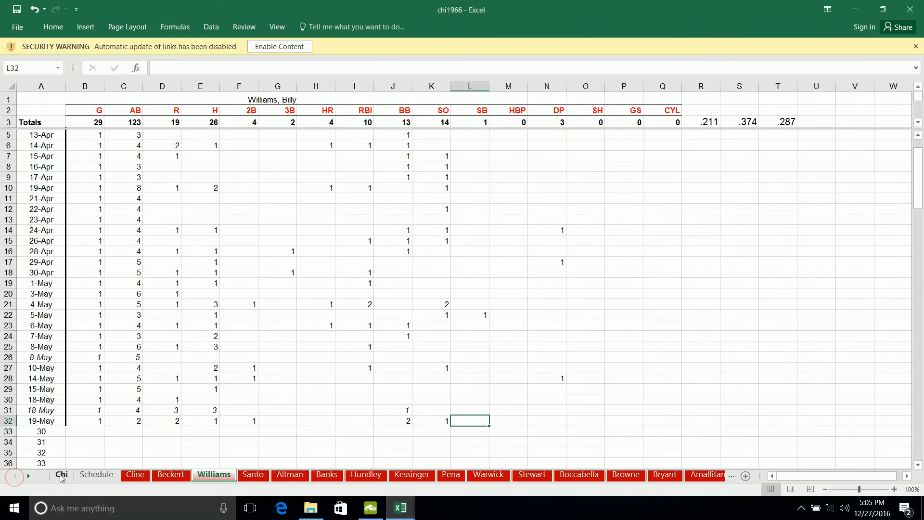
left_click(59, 474)
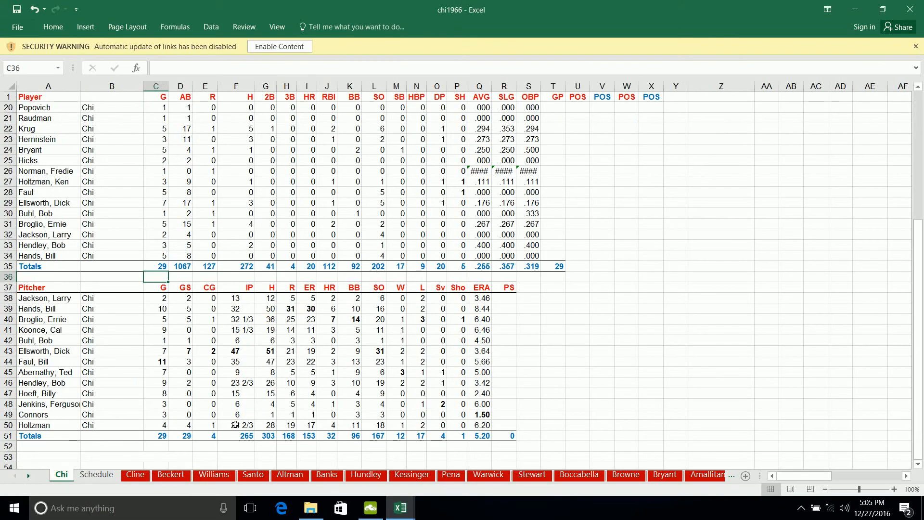
left_click(399, 436)
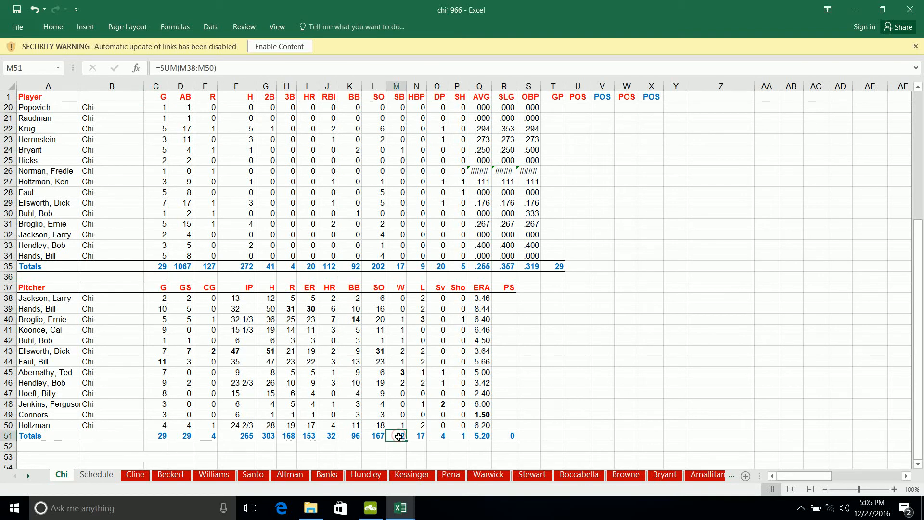
left_click_drag(399, 436, 408, 442)
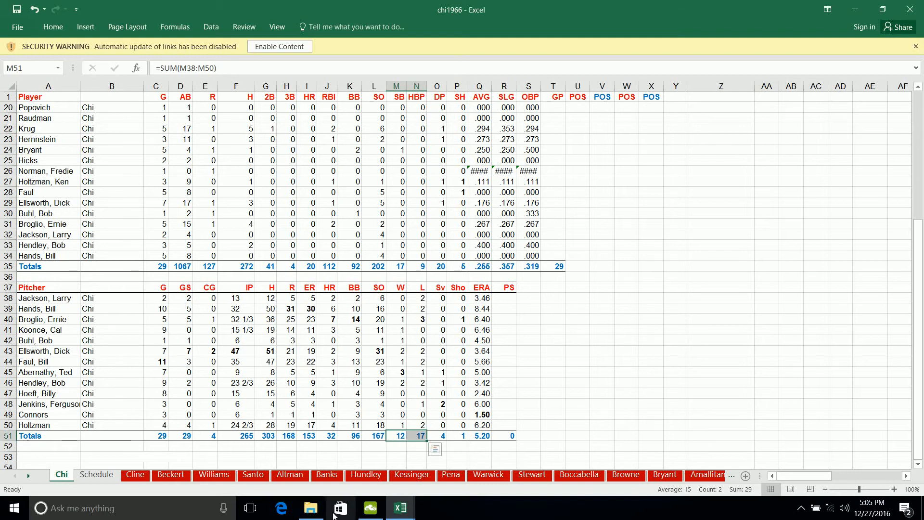
- Return to Master1966's Standings sheet and check Cincinnati's Pct. formula and the league totals of wins and losses
mouse_move(400, 508)
left_click(391, 448)
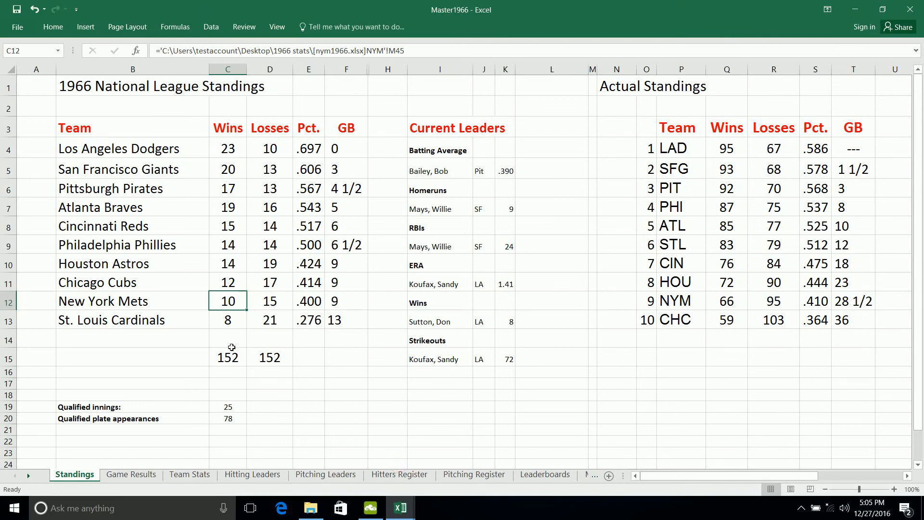
left_click(314, 227)
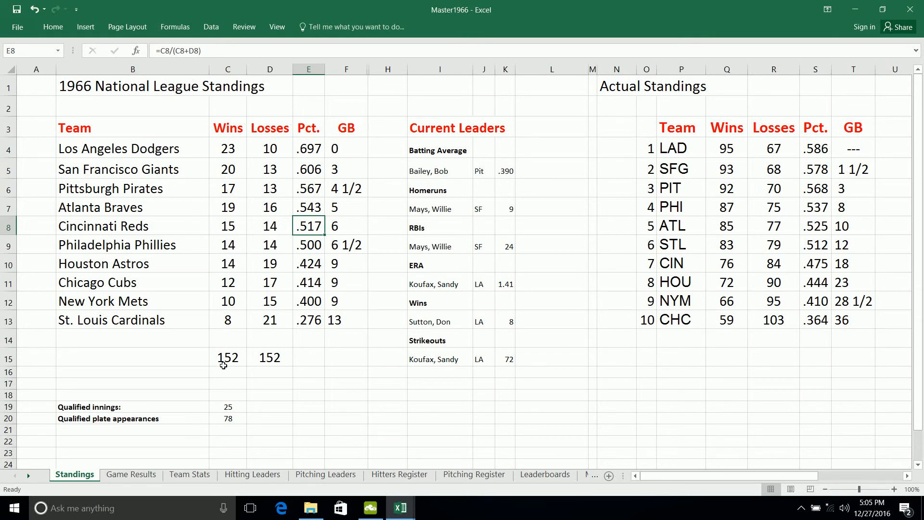
left_click_drag(233, 356, 249, 360)
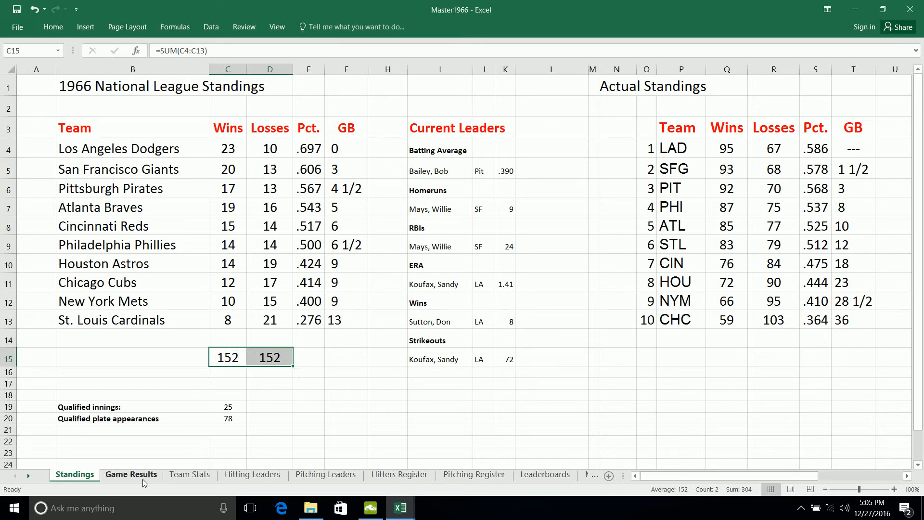
- Open the Hitting Leaders sheet at its first tables and refresh all of the workbook's data
left_click(241, 475)
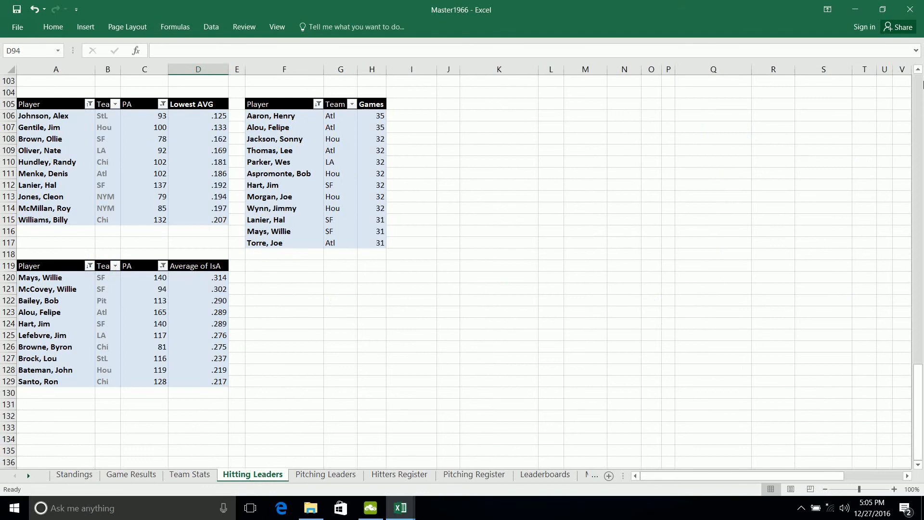
left_click_drag(918, 375, 915, 87)
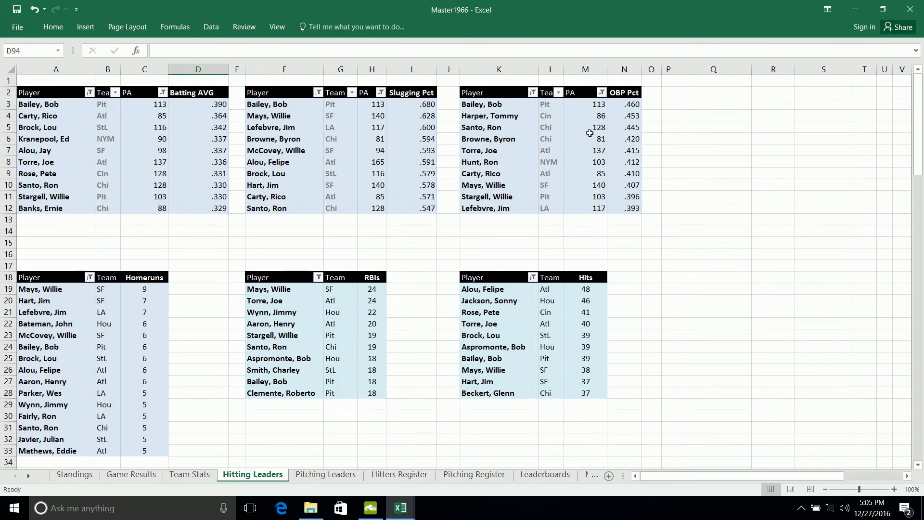
mouse_move(424, 161)
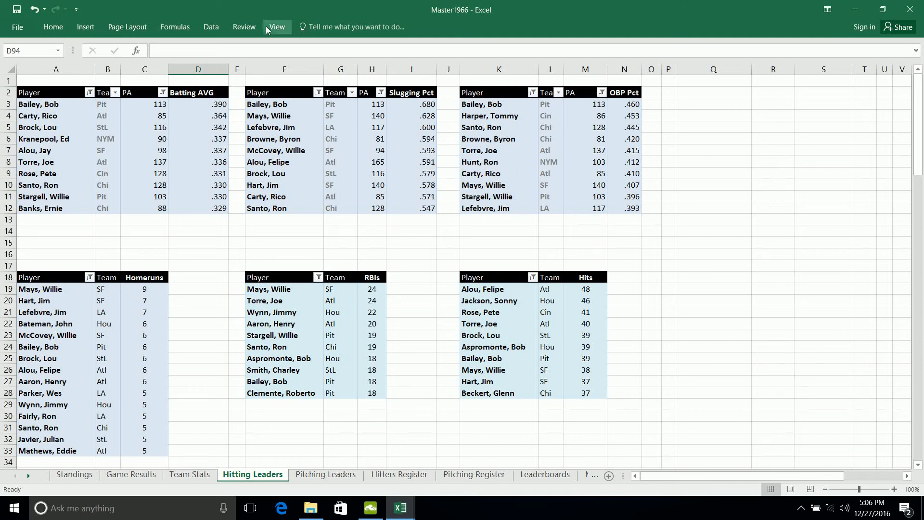
left_click(211, 27)
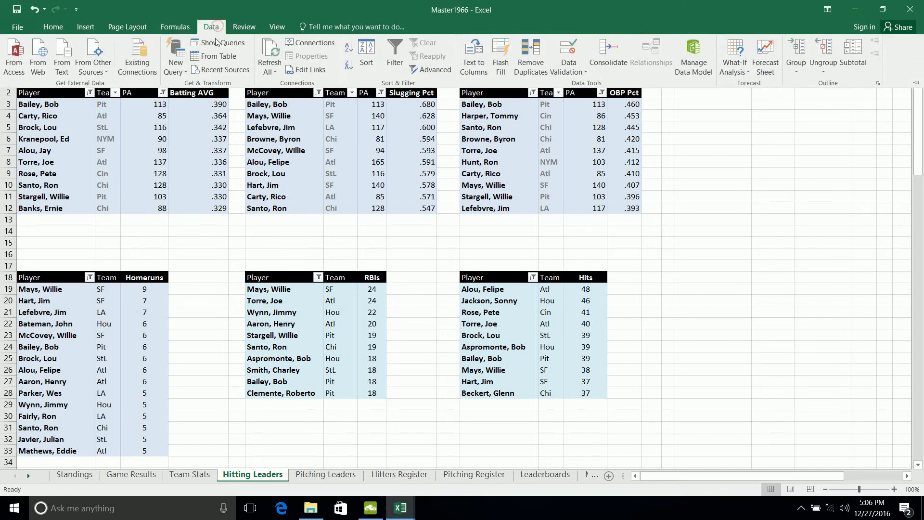
left_click(274, 54)
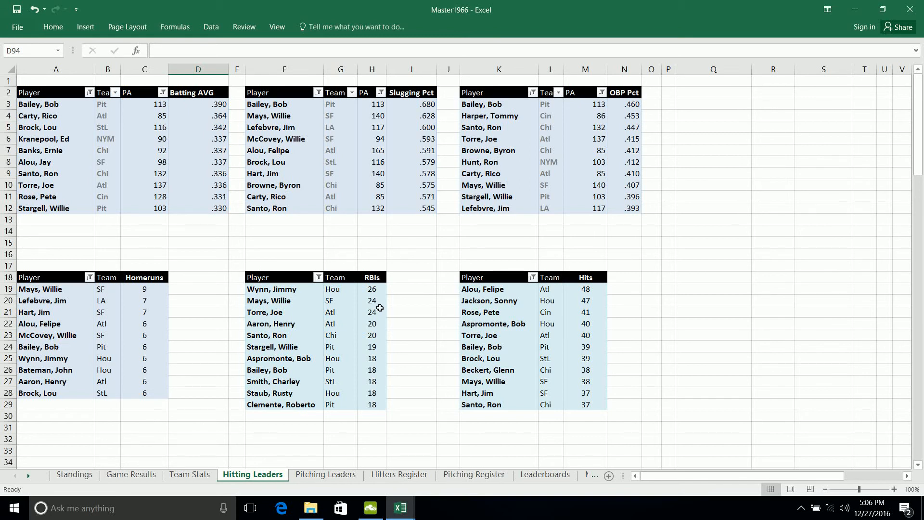
- Review the hitting leader tables, from batting average, slugging and OBP down to runs, doubles, triples and extra base hits
mouse_move(359, 306)
scroll(630, 206, "down", 1)
scroll(630, 207, "up", 1)
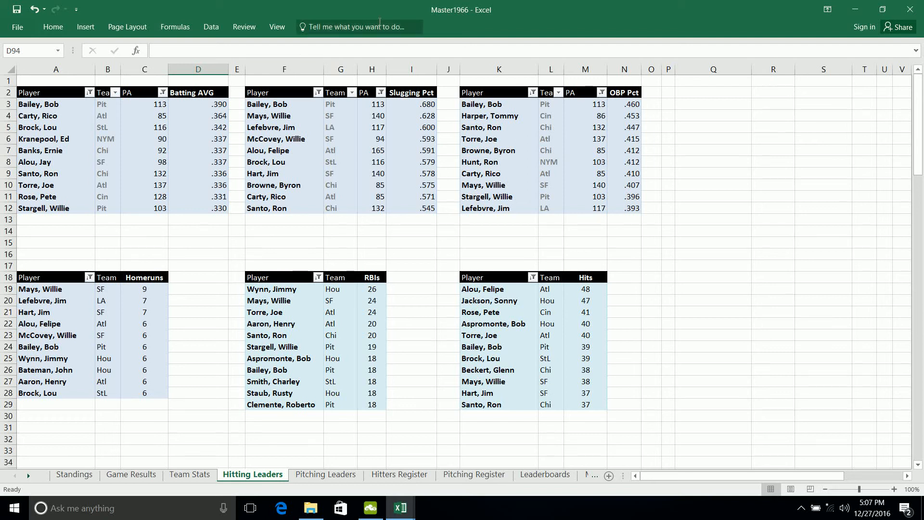
mouse_move(432, 126)
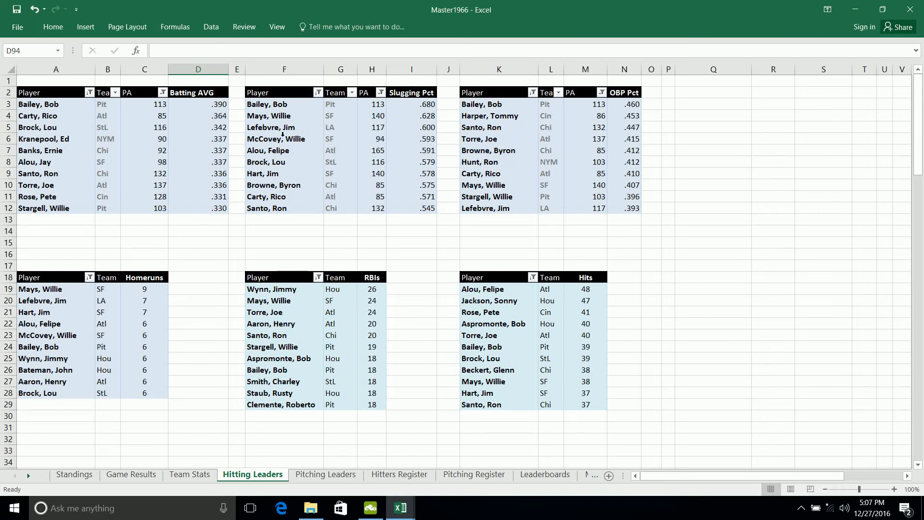
mouse_move(374, 128)
scroll(428, 240, "down", 6)
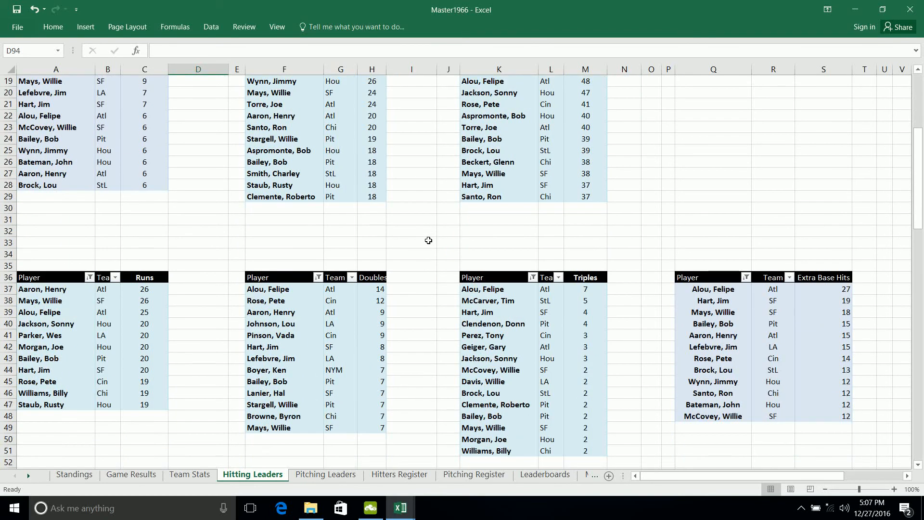
- Review the remaining hitting leader tables, from walks, steals and strikeouts down to lowest average, games and isolated average
scroll(428, 240, "down", 2)
scroll(428, 240, "down", 6)
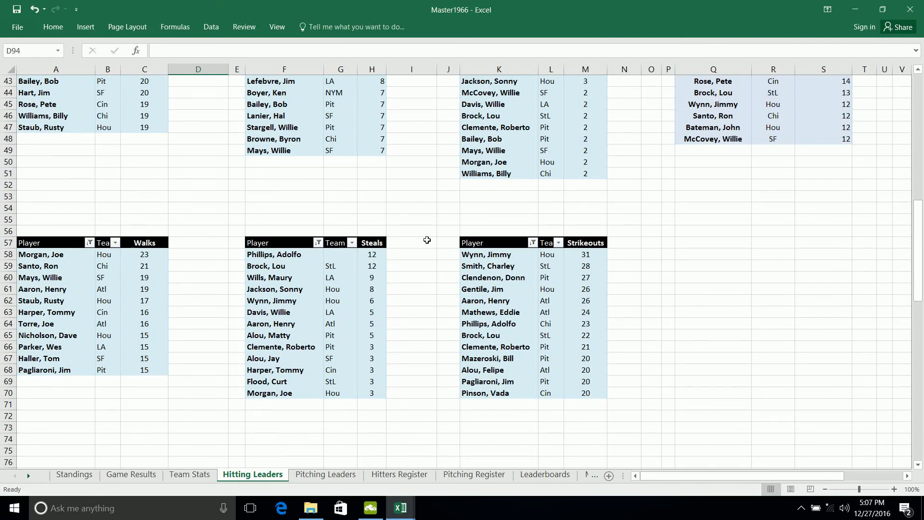
scroll(427, 240, "down", 3)
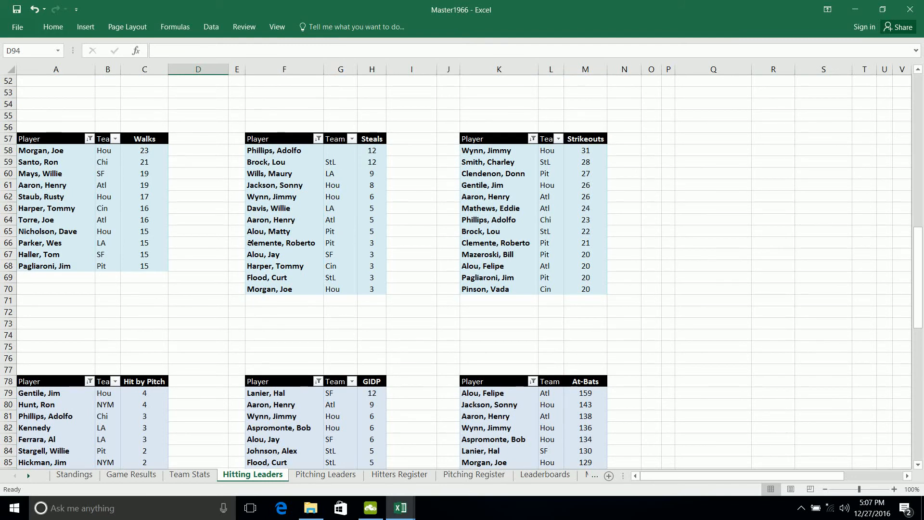
scroll(251, 242, "down", 1)
scroll(250, 242, "down", 12)
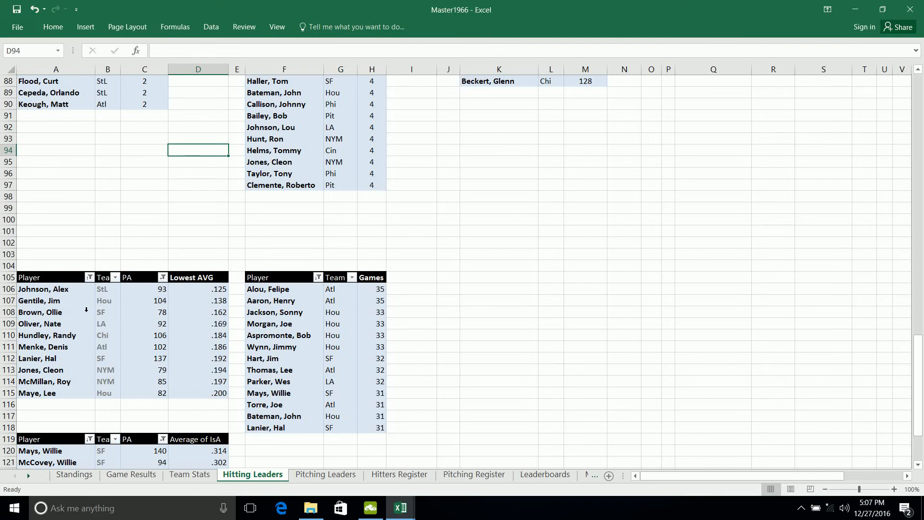
left_click(178, 308)
scroll(498, 225, "down", 2)
scroll(499, 225, "down", 3)
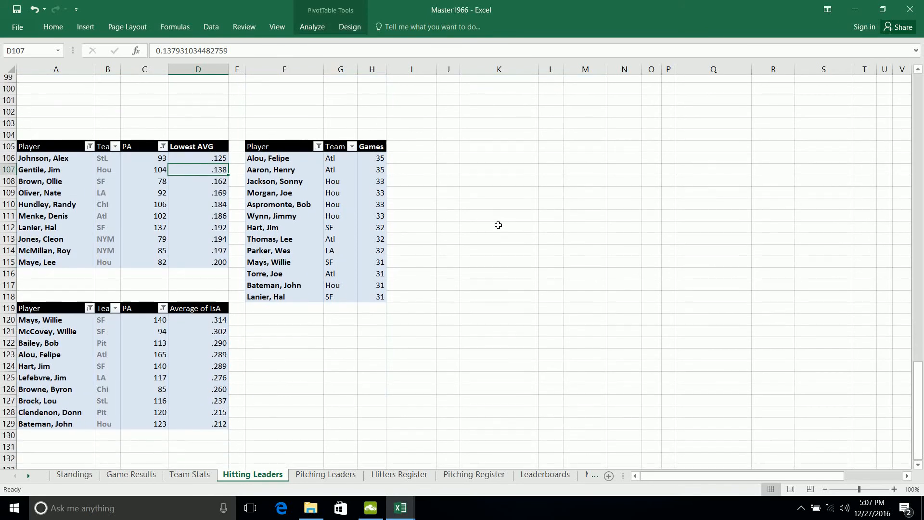
- Open the Pitching Leaders sheet and review its tables from ERA, strikeouts and wins down to strikeouts per 9 IP and hits allowed
left_click(306, 475)
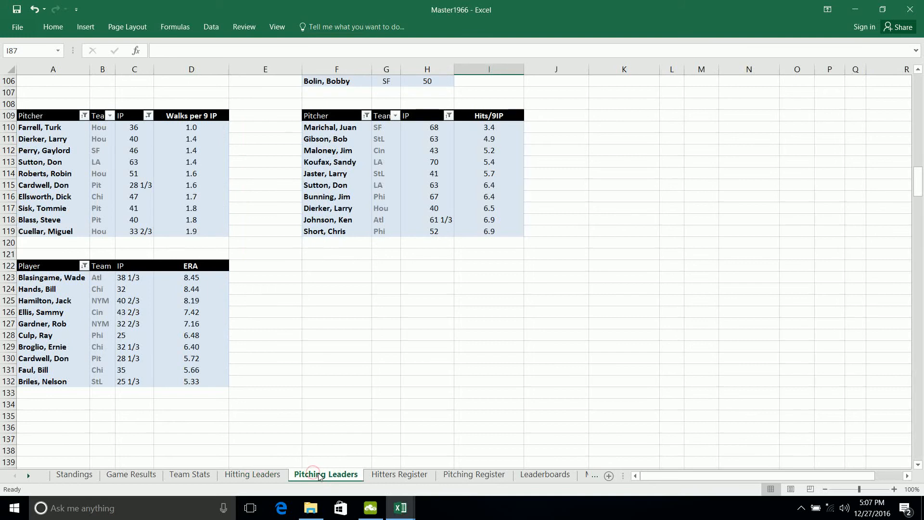
scroll(353, 361, "up", 20)
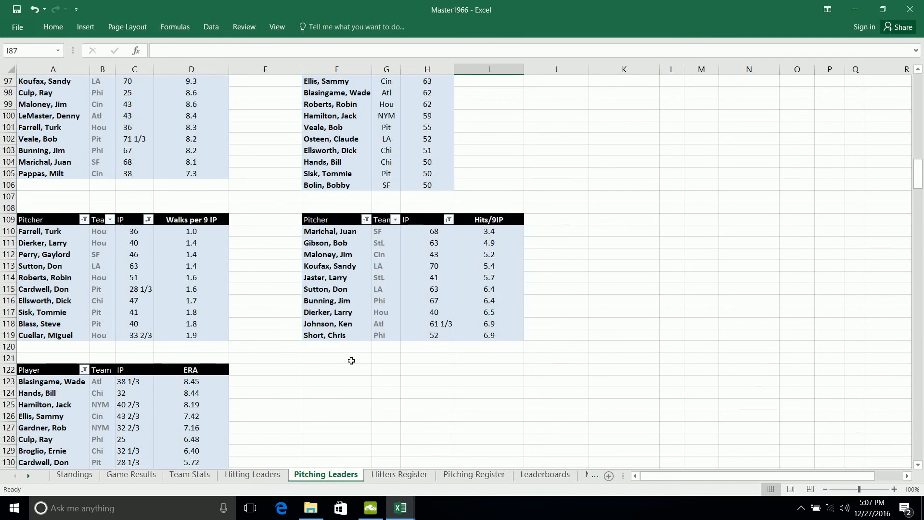
scroll(353, 360, "up", 12)
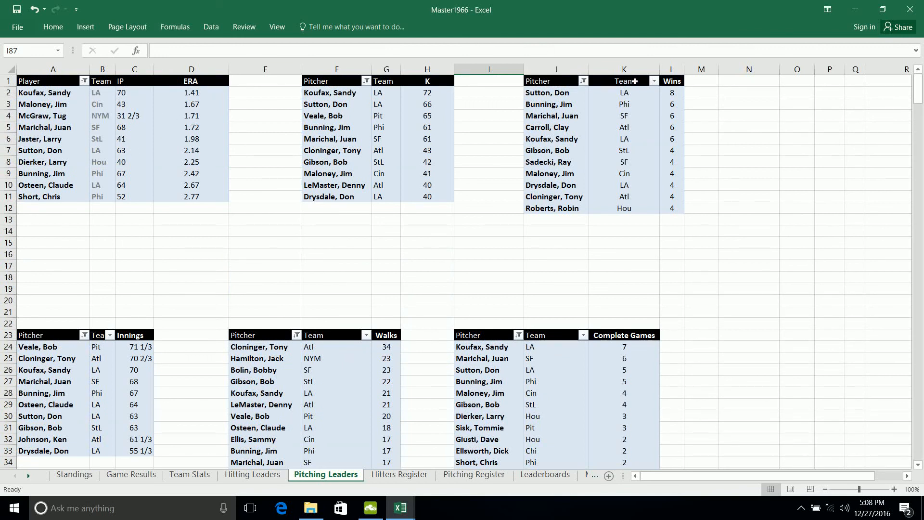
scroll(230, 254, "down", 8)
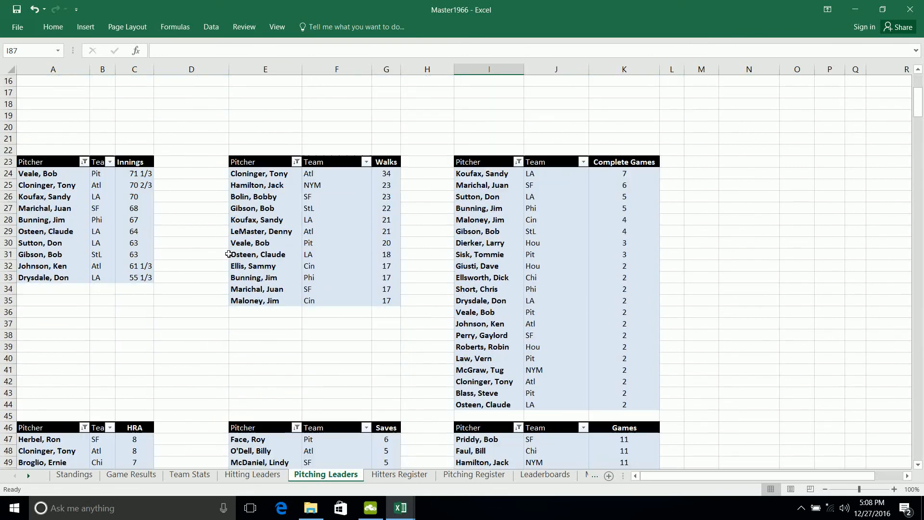
scroll(229, 254, "down", 2)
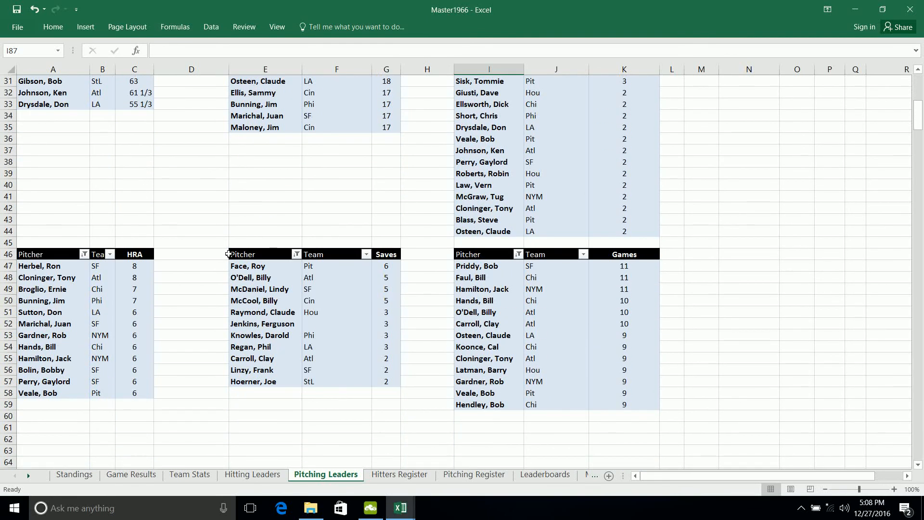
scroll(229, 253, "down", 5)
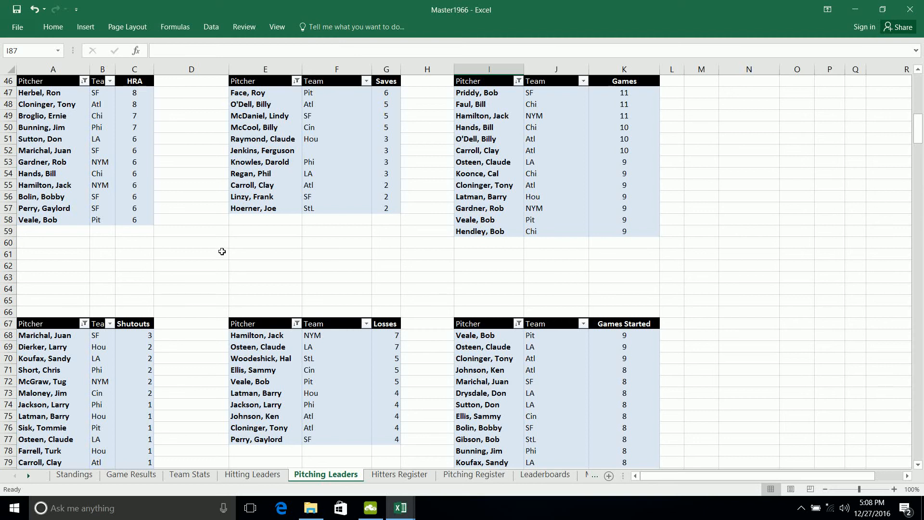
scroll(222, 251, "down", 5)
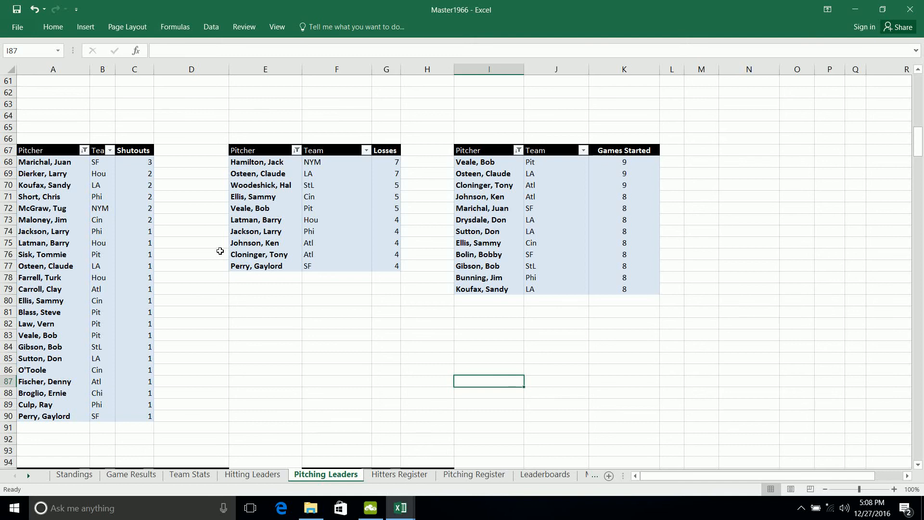
scroll(367, 215, "down", 5)
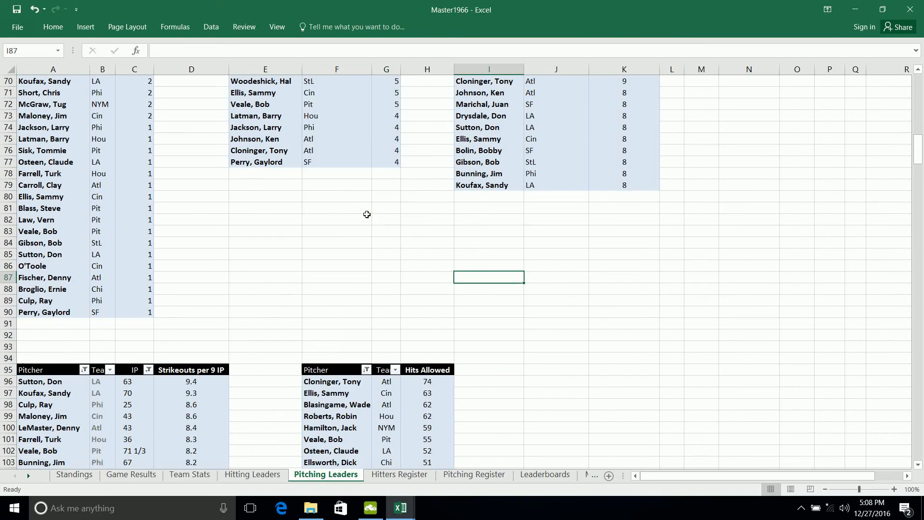
- On the Hitters Register sheet, extend the Team filter from Cin to all teams and look through the full player list
left_click(413, 477)
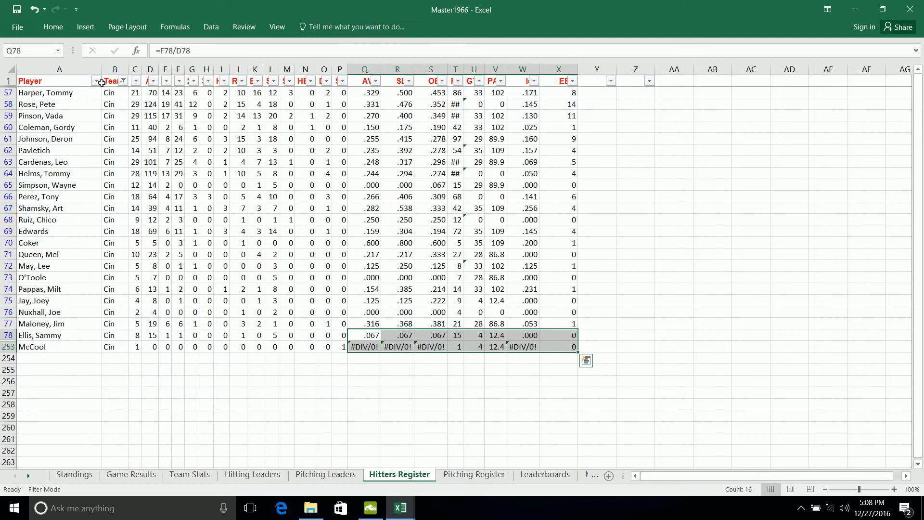
left_click(97, 82)
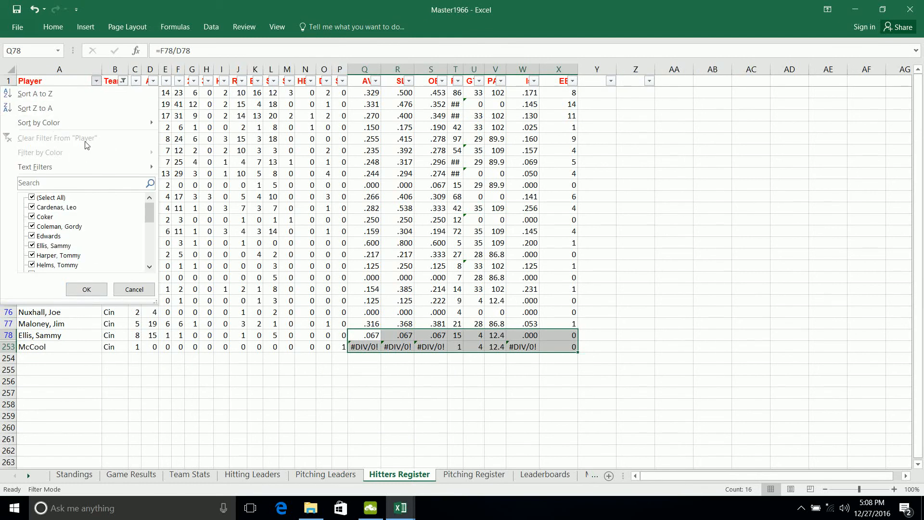
mouse_move(79, 168)
left_click(124, 289)
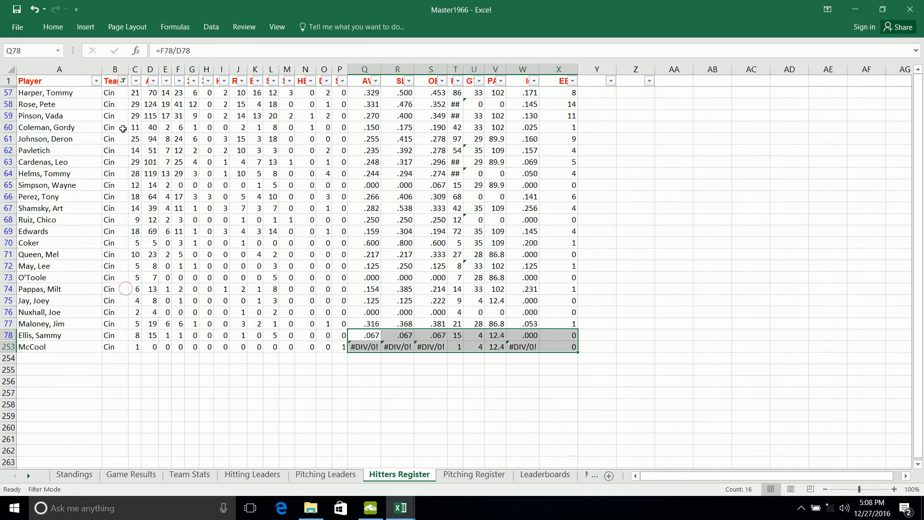
left_click(125, 81)
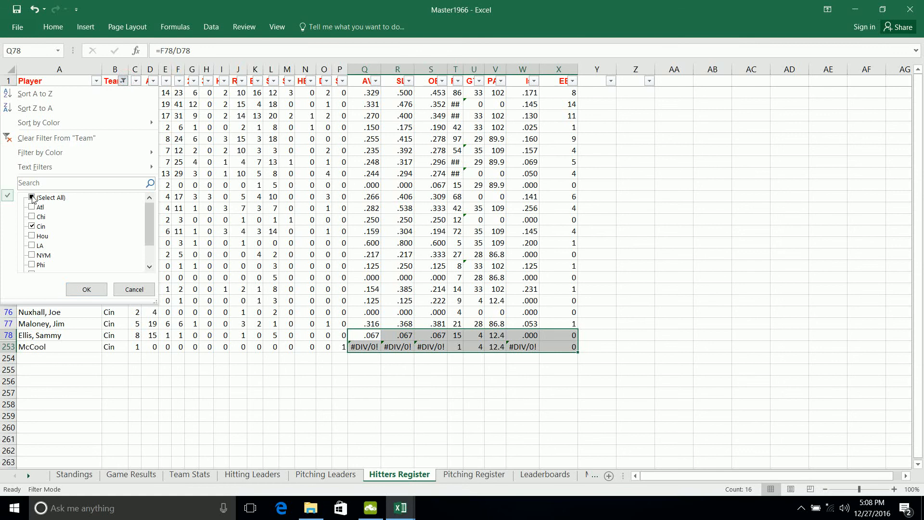
left_click(87, 289)
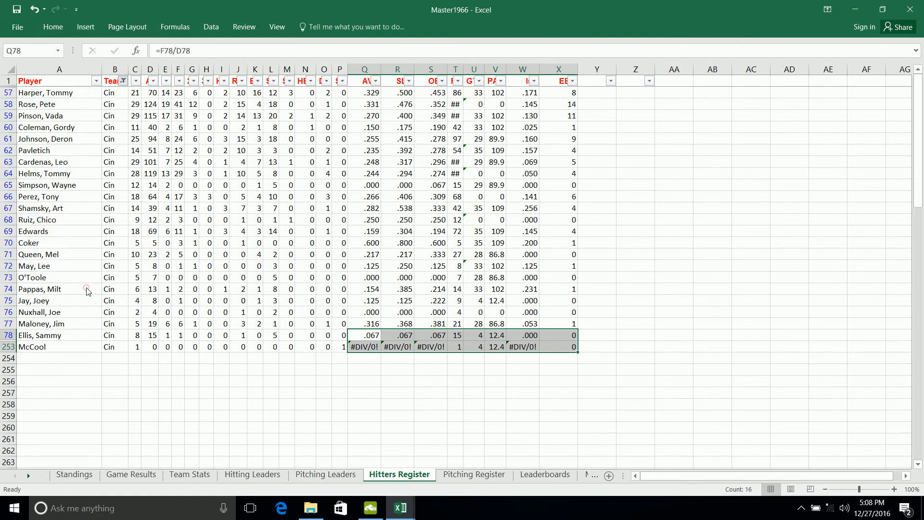
scroll(211, 300, "down", 16)
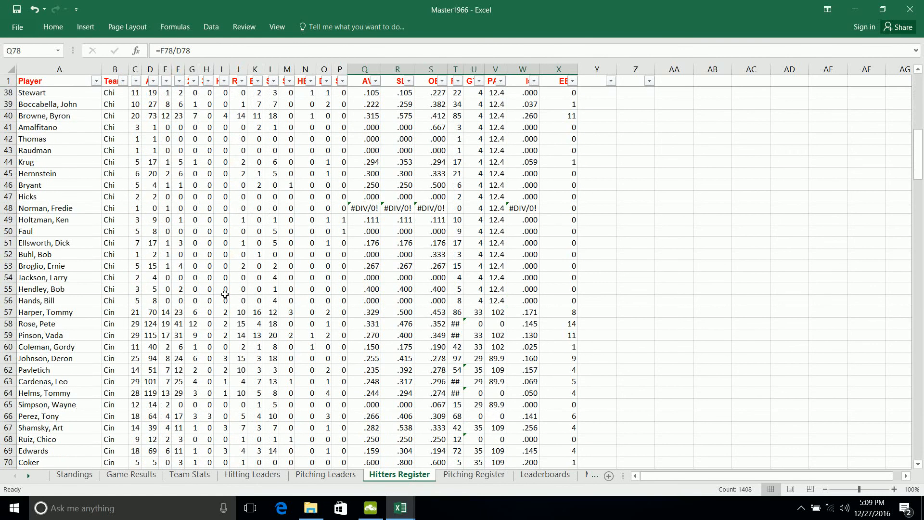
scroll(225, 294, "down", 2)
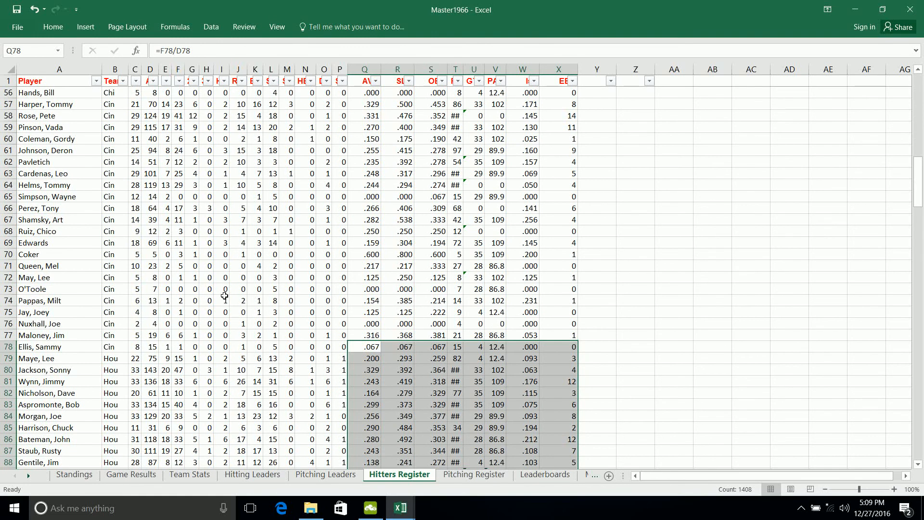
scroll(225, 296, "down", 10)
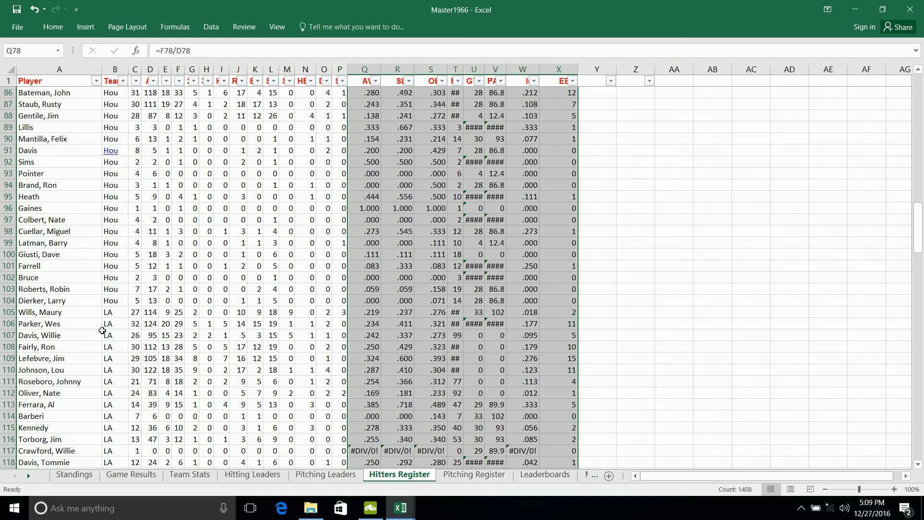
- On the Pitching Register sheet, set the Pitcher filter to show all pitchers and look through the list
left_click(472, 477)
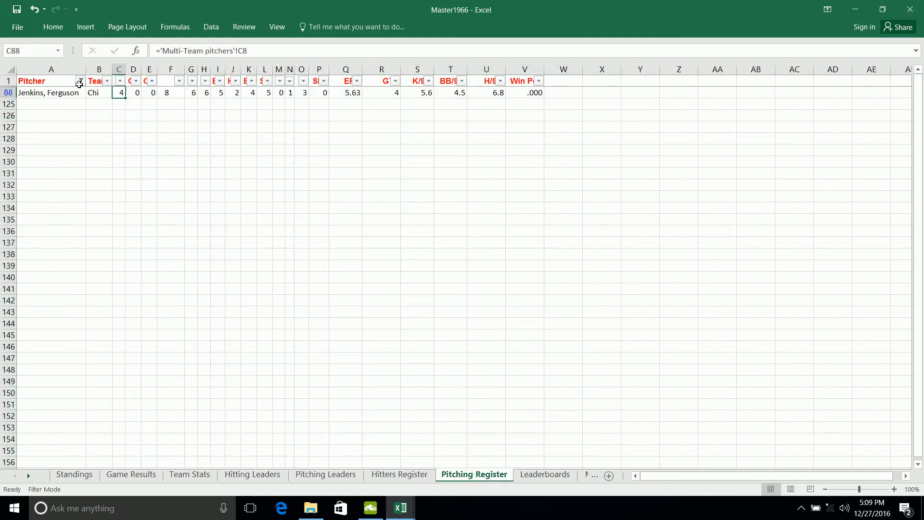
left_click(80, 81)
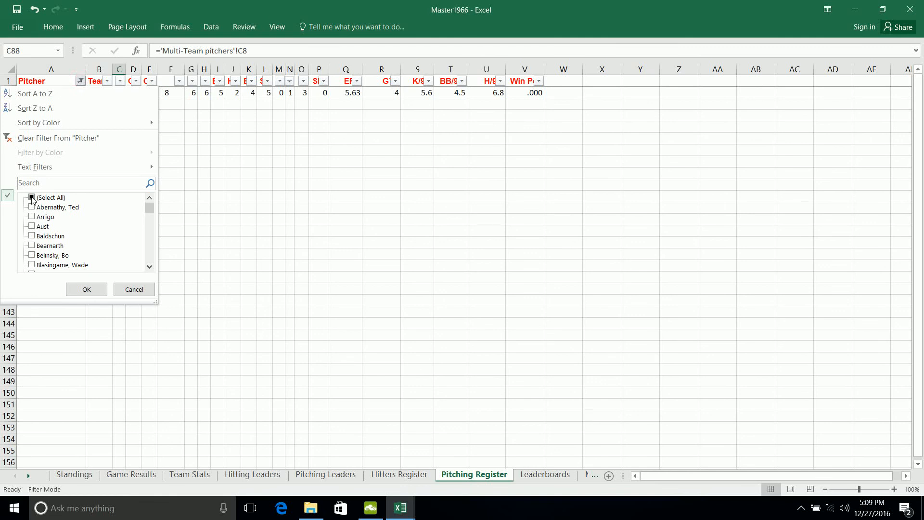
left_click(32, 198)
left_click(85, 289)
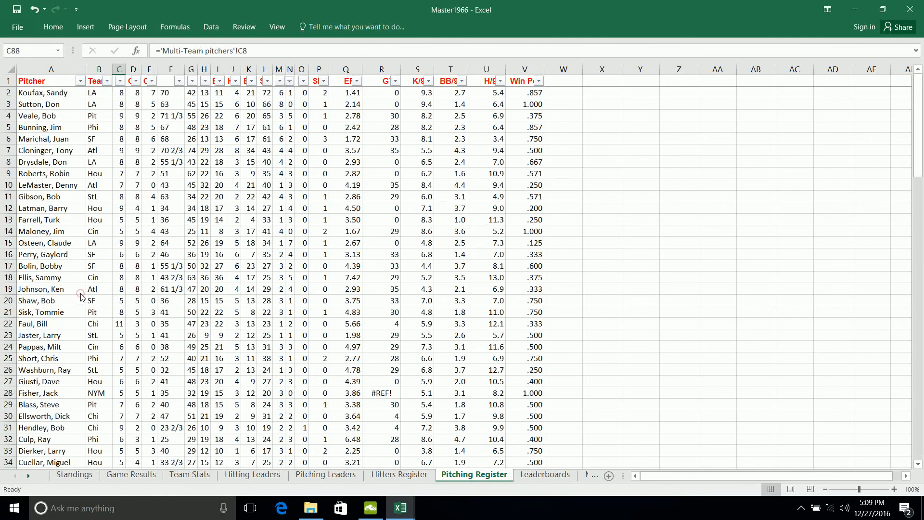
scroll(233, 187, "down", 6)
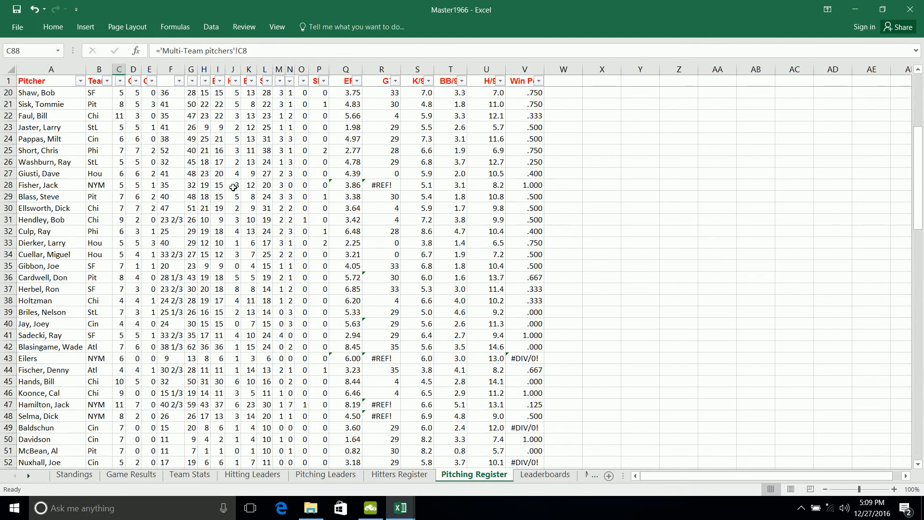
scroll(233, 187, "down", 1)
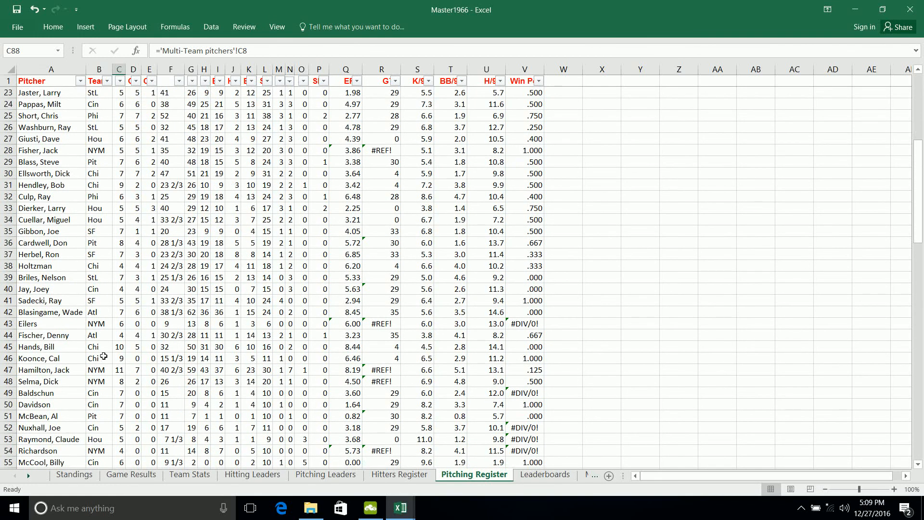
- Return to Master1966's Standings sheet, then switch to the hou1966 workbook and view its Hou and Schedule sheets
left_click(68, 474)
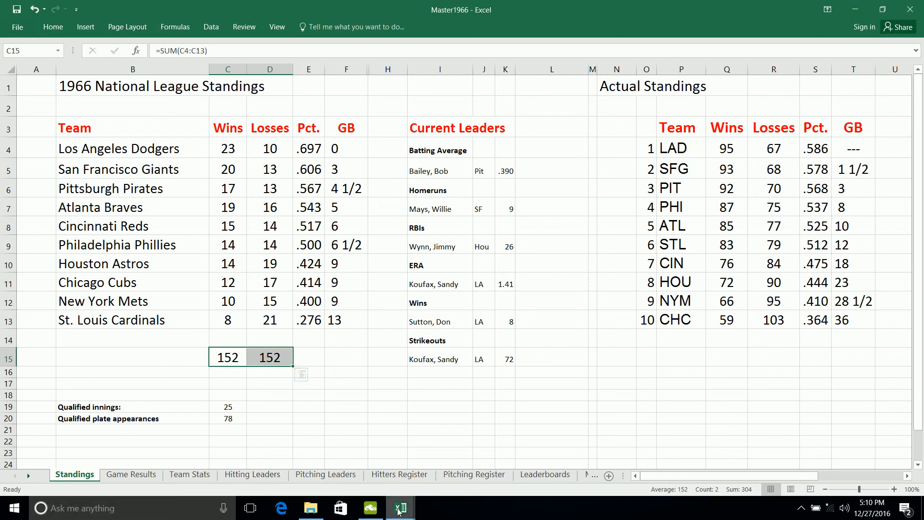
mouse_move(400, 506)
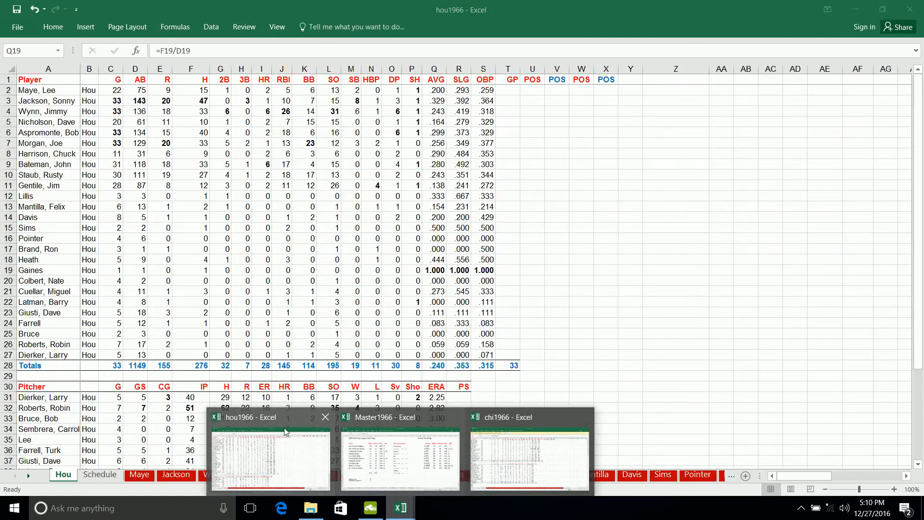
left_click(284, 431)
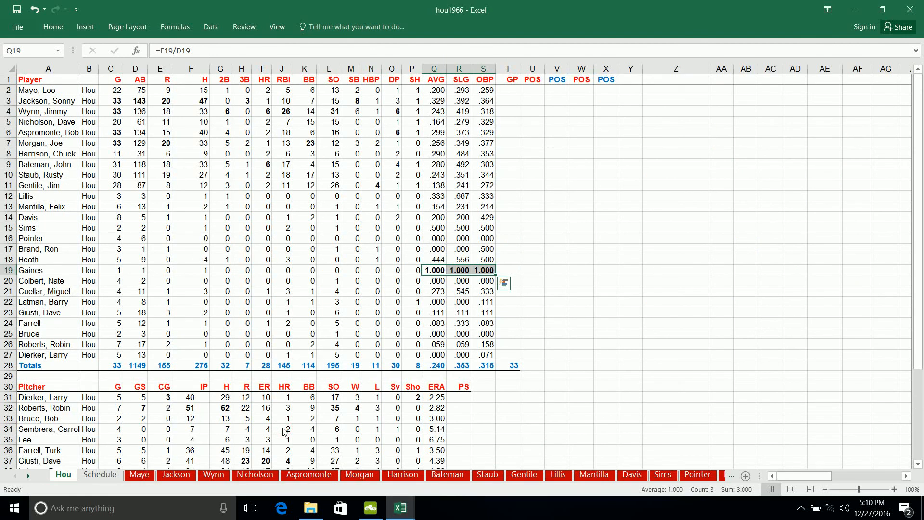
left_click(560, 313)
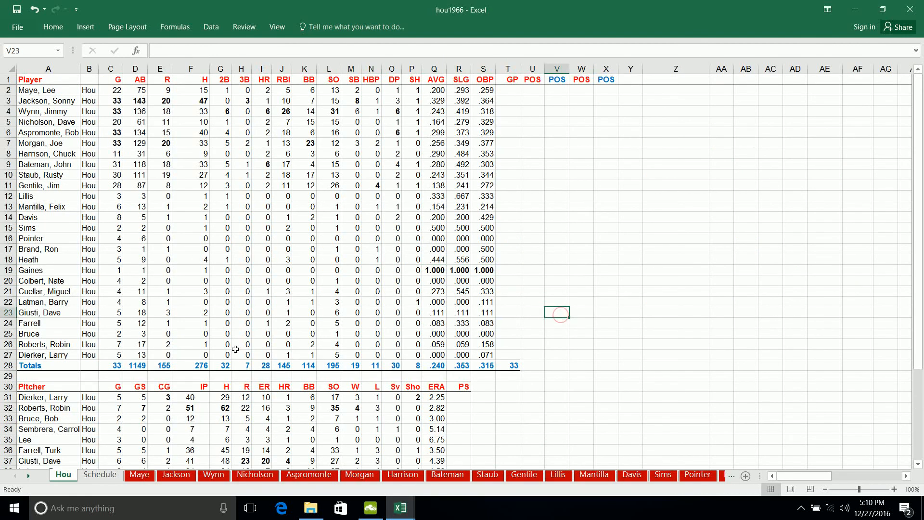
left_click(99, 474)
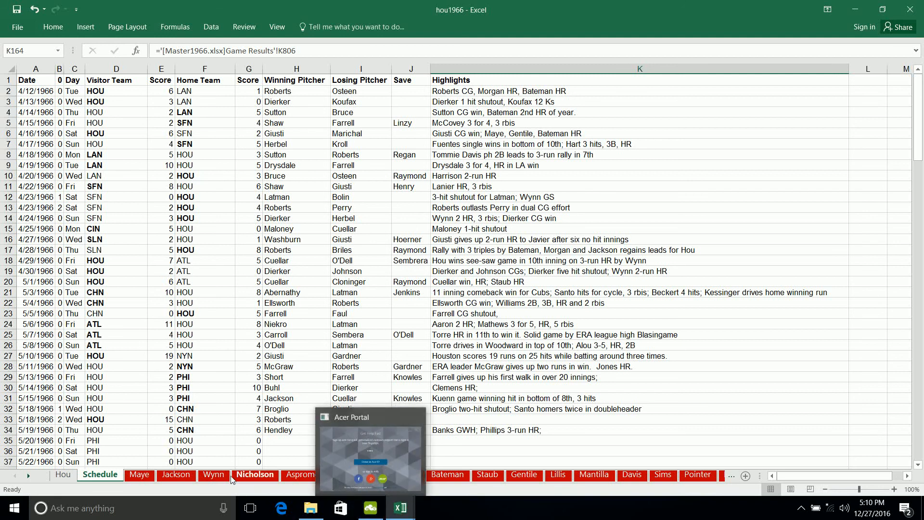
- On the Wynn sheet, enter a sample batting line for game 34 with G 1, AB 2 and H 1
left_click(213, 475)
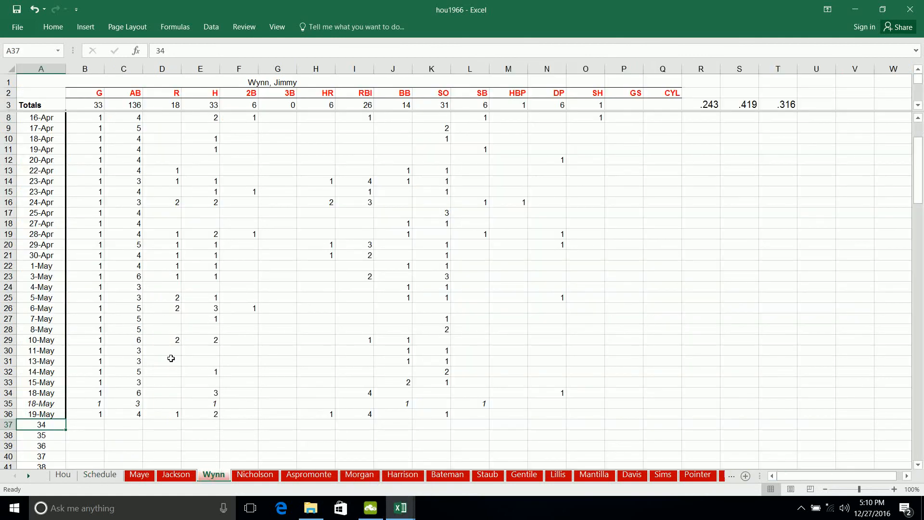
key("Tab")
type("1")
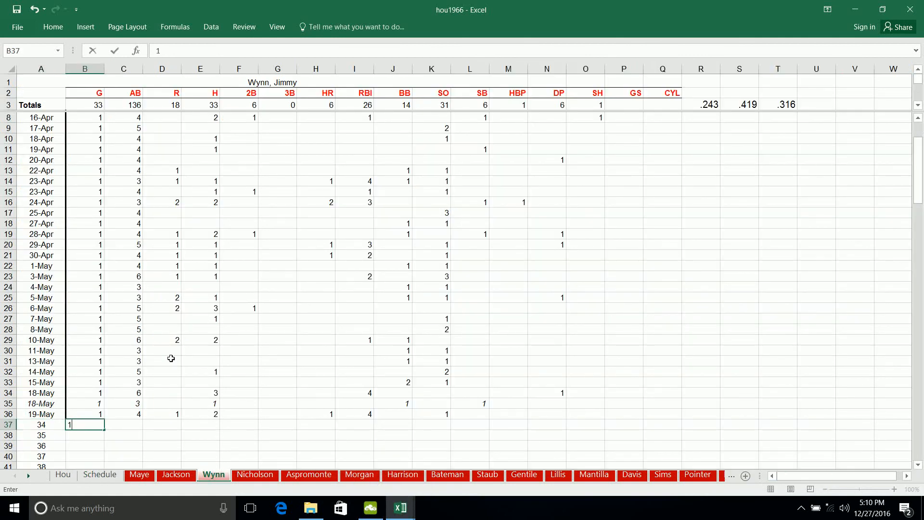
key("Tab")
type("2")
key("Tab")
key("Tab")
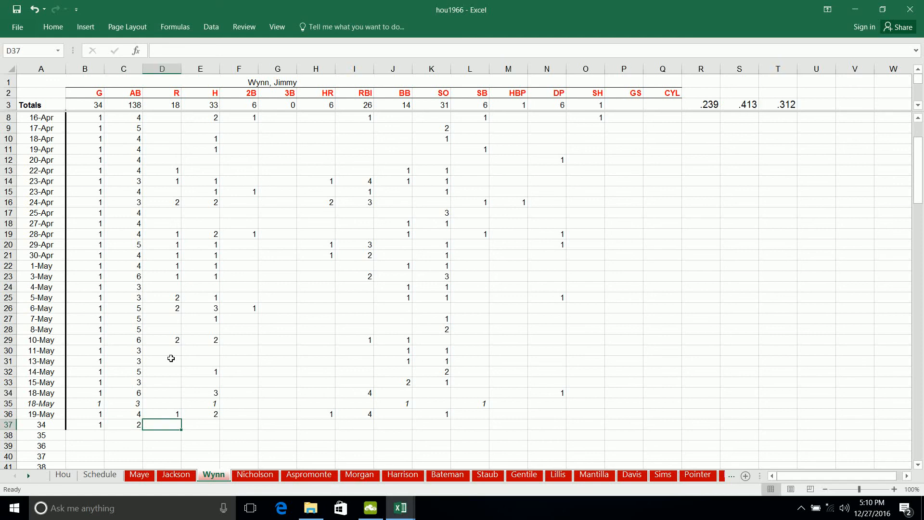
type("1")
key("Tab")
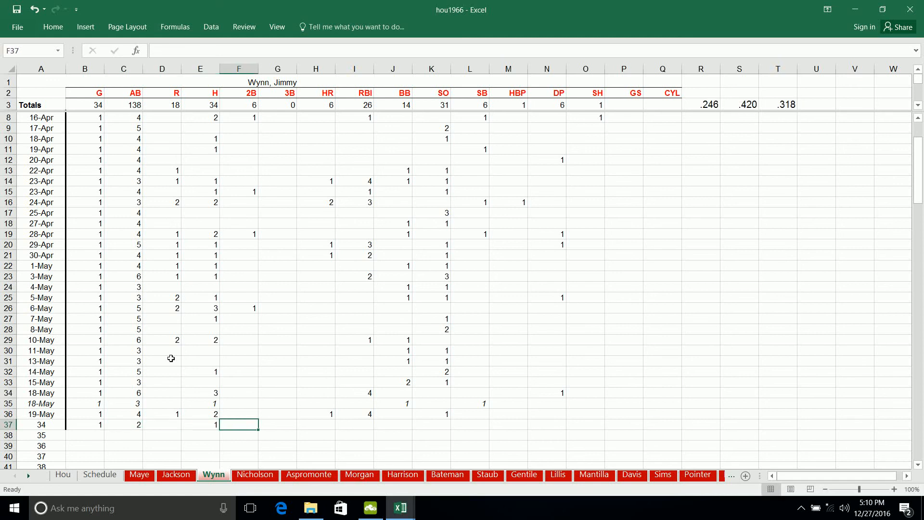
- Clear the sample hits, at-bats and games entries from the game 34 row on the Wynn sheet
key("Left")
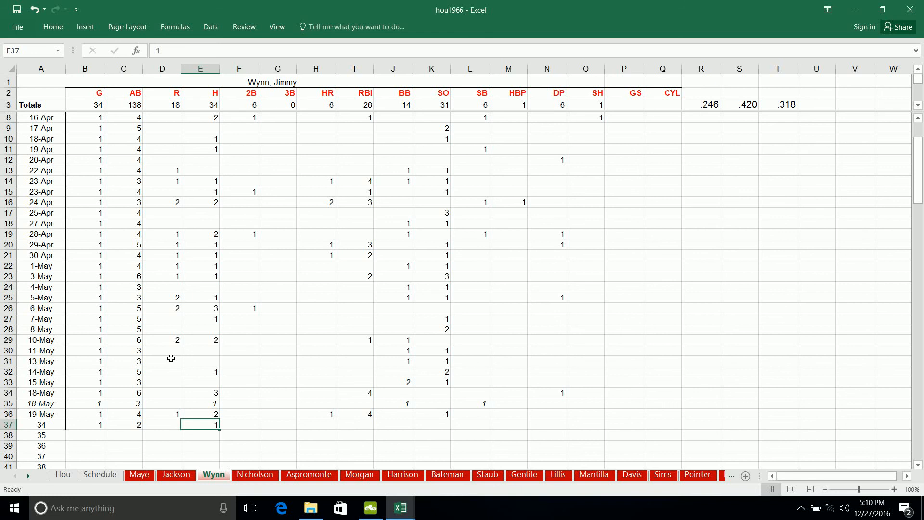
key("BackSpace")
key("Left")
key("Left")
key("BackSpace")
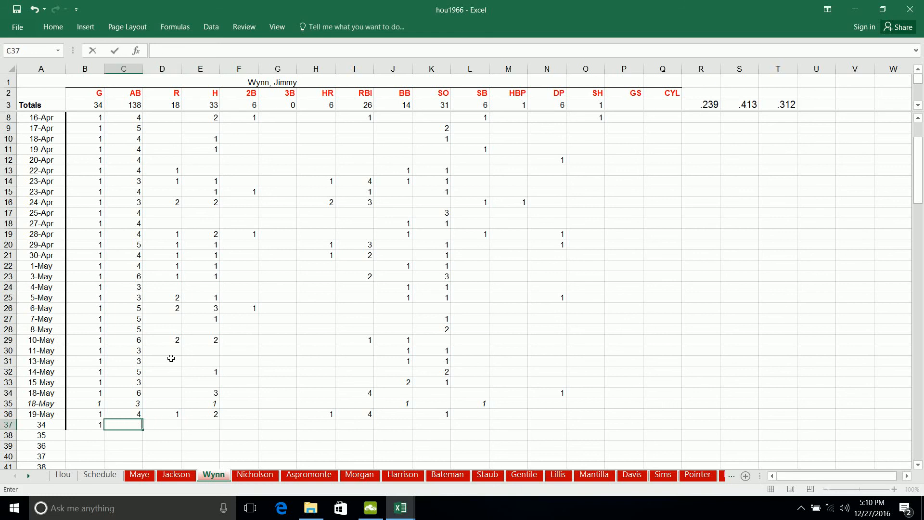
key("Down")
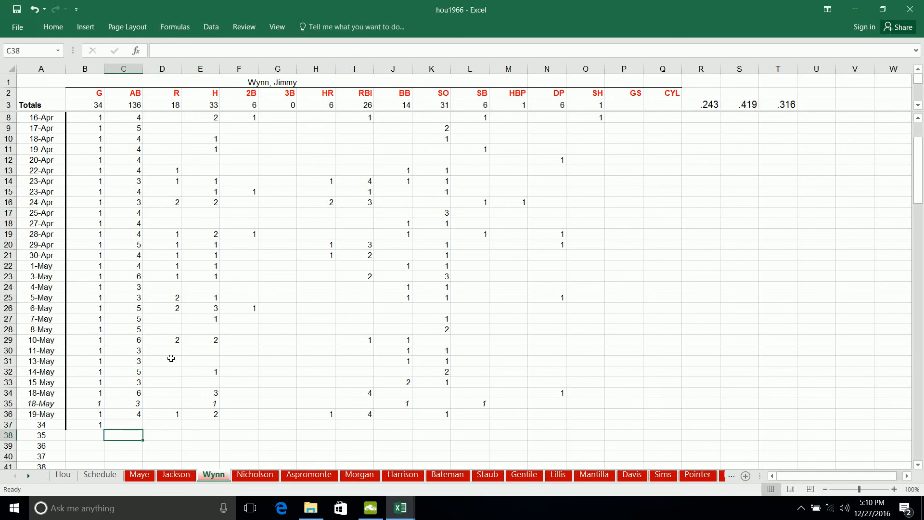
key("Left")
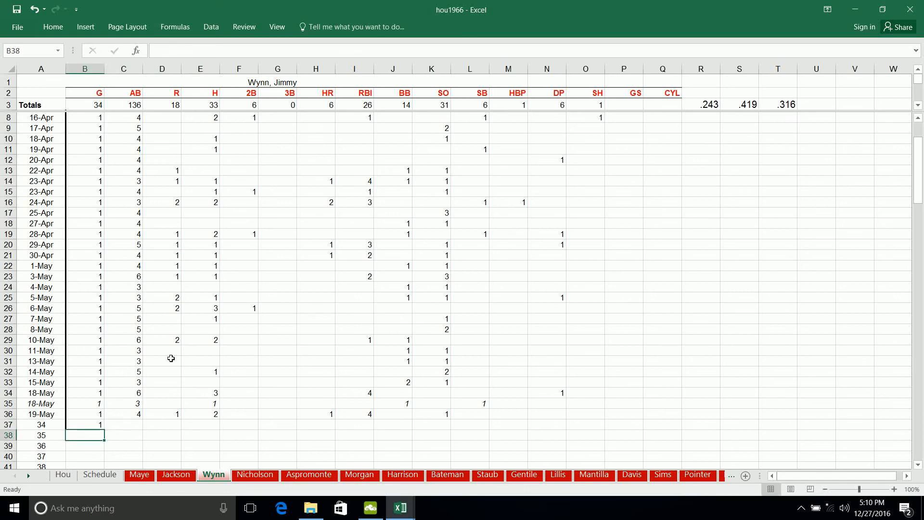
key("Up")
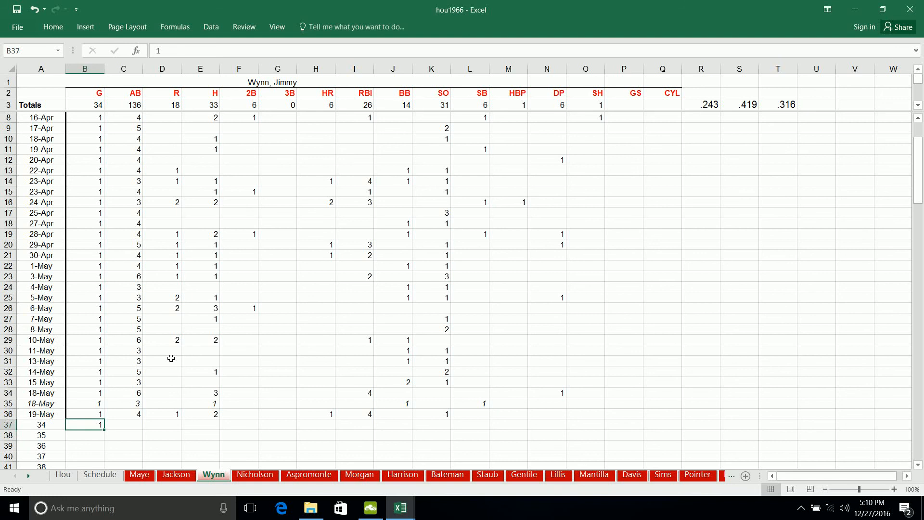
key("BackSpace")
key("Left")
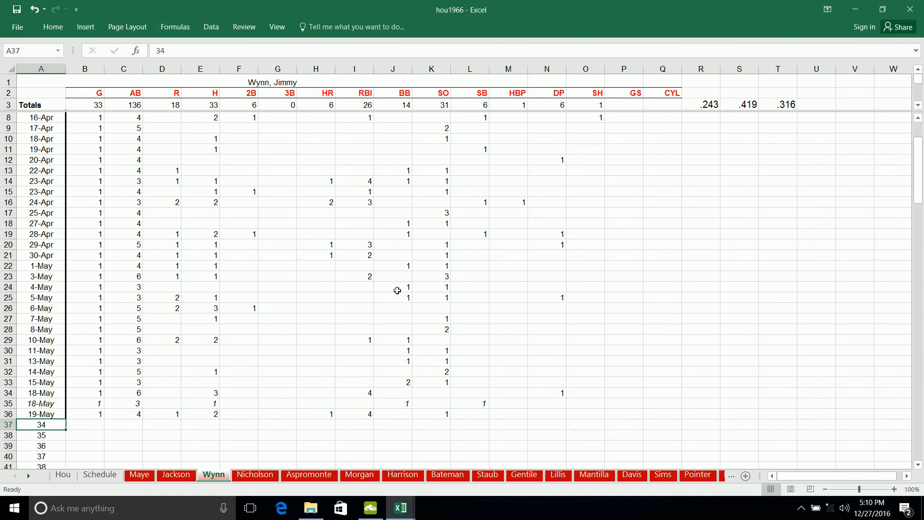
mouse_move(398, 510)
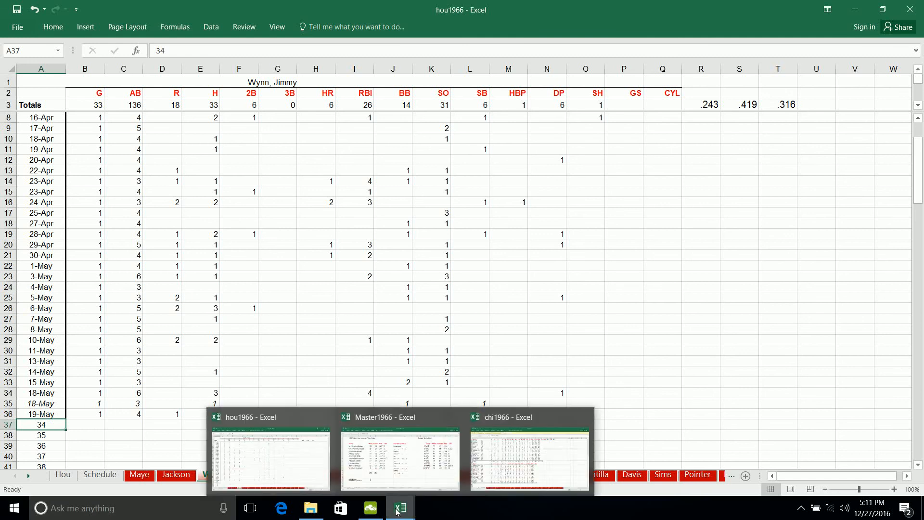